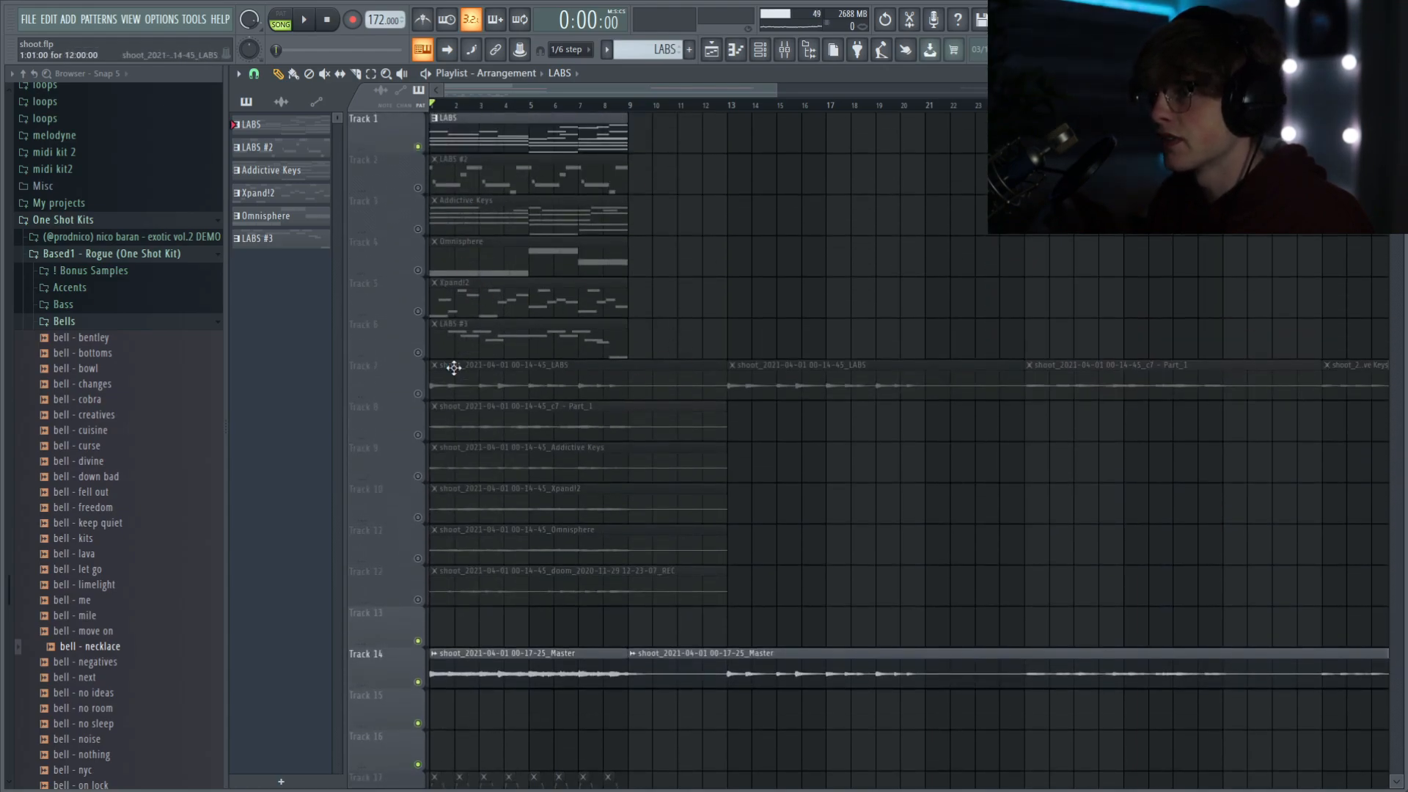
Step: Unmute tracks 17 and 19 and play the first eight bars of the arrangement together with the bounced master on track 14
scroll(450, 368, down, 2)
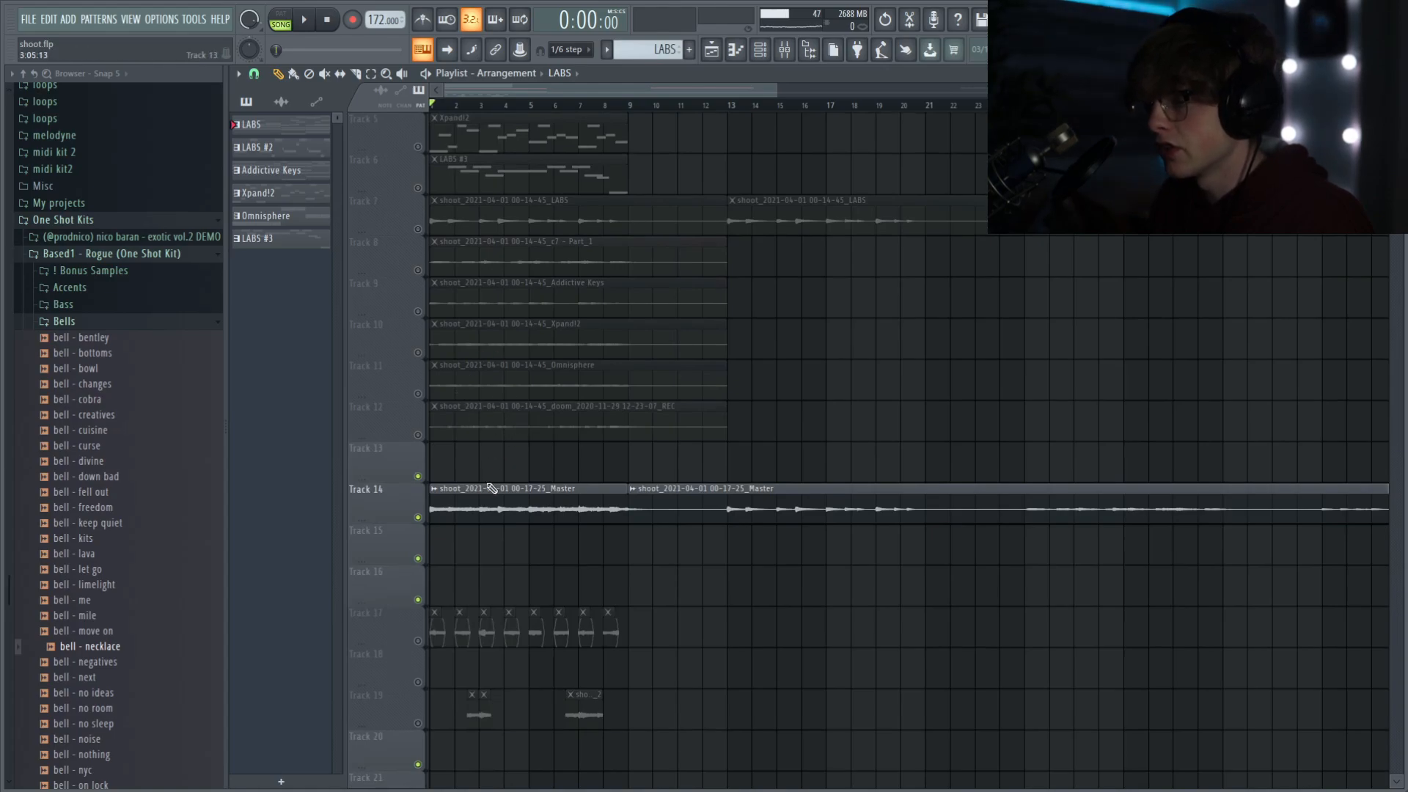
scroll(488, 484, down, 1)
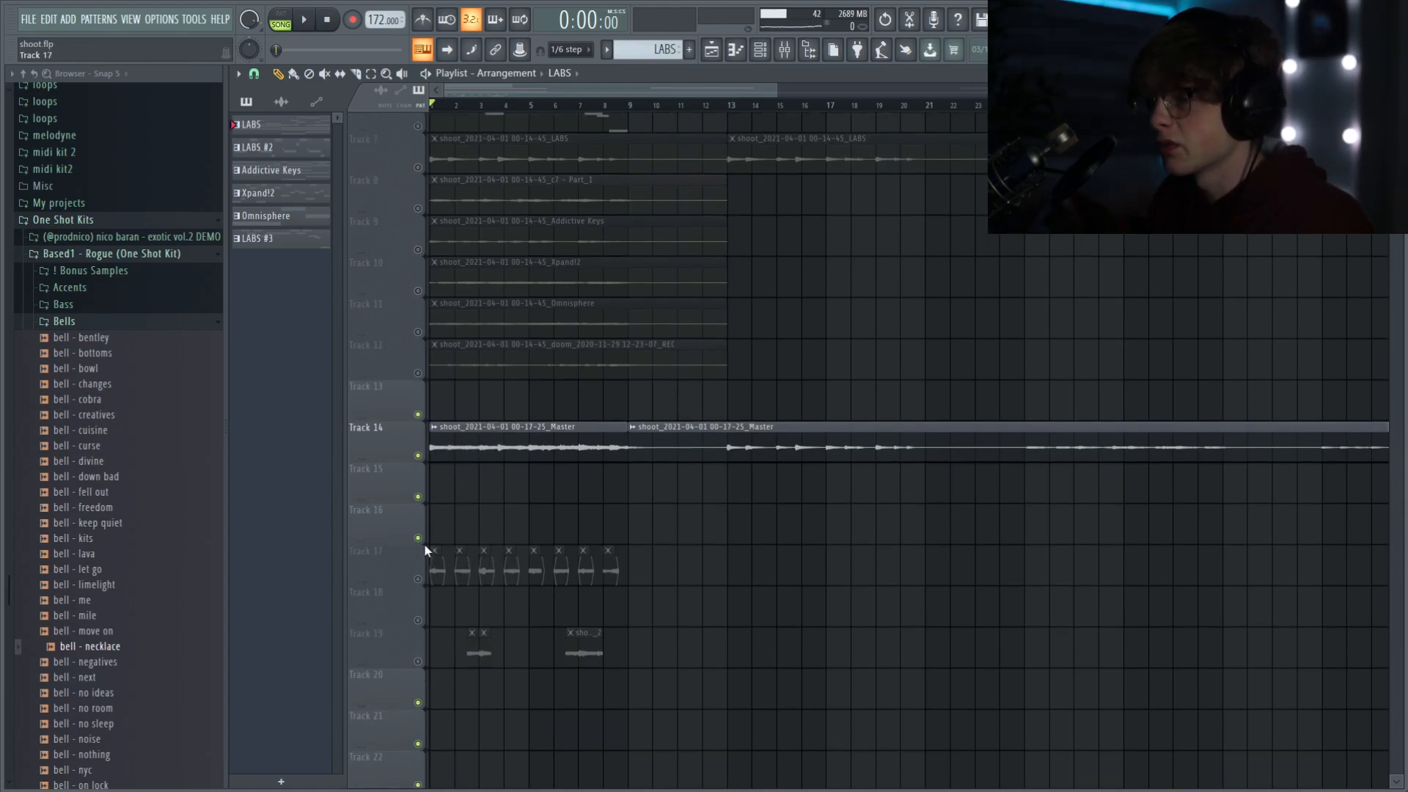
scroll(587, 447, down, 1)
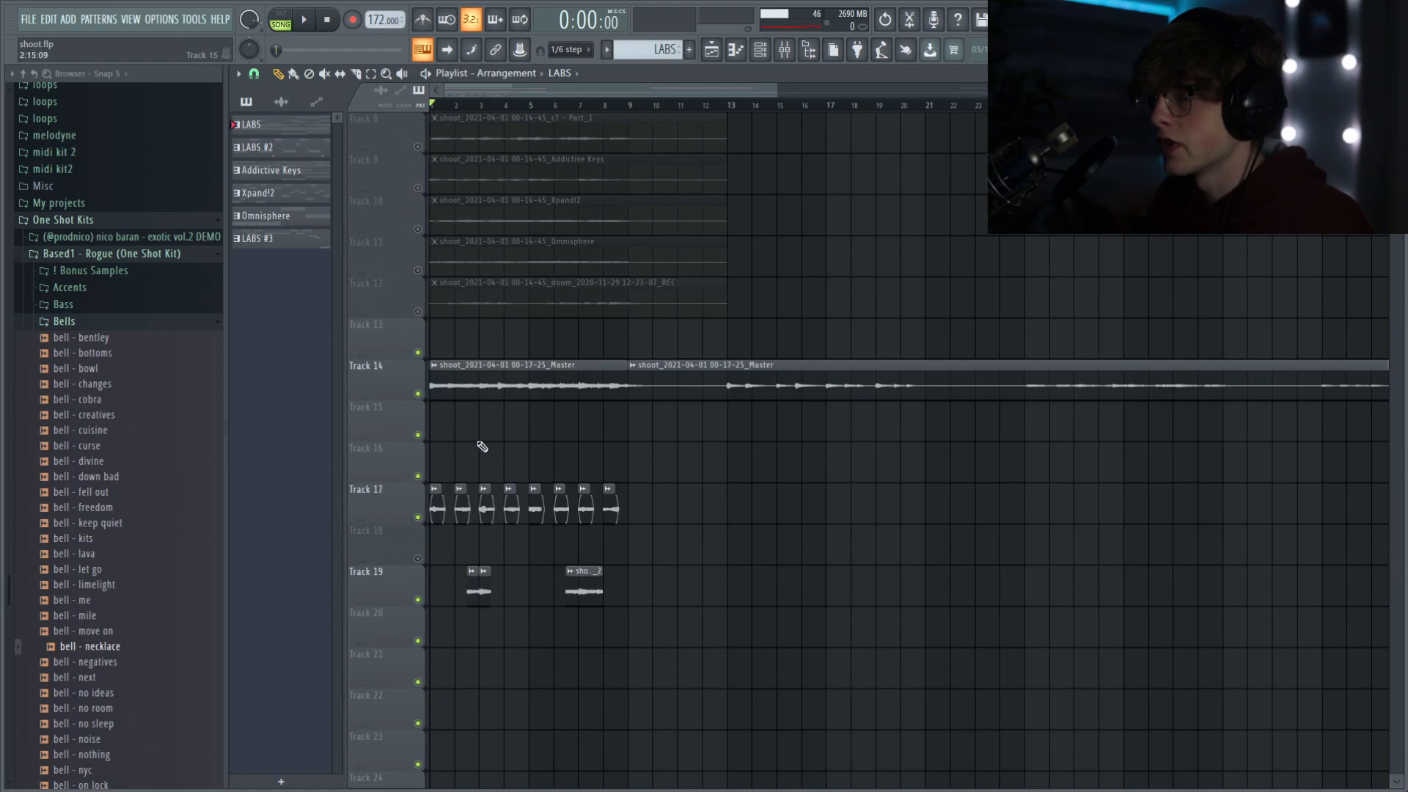
key(space)
scroll(616, 462, down, 3)
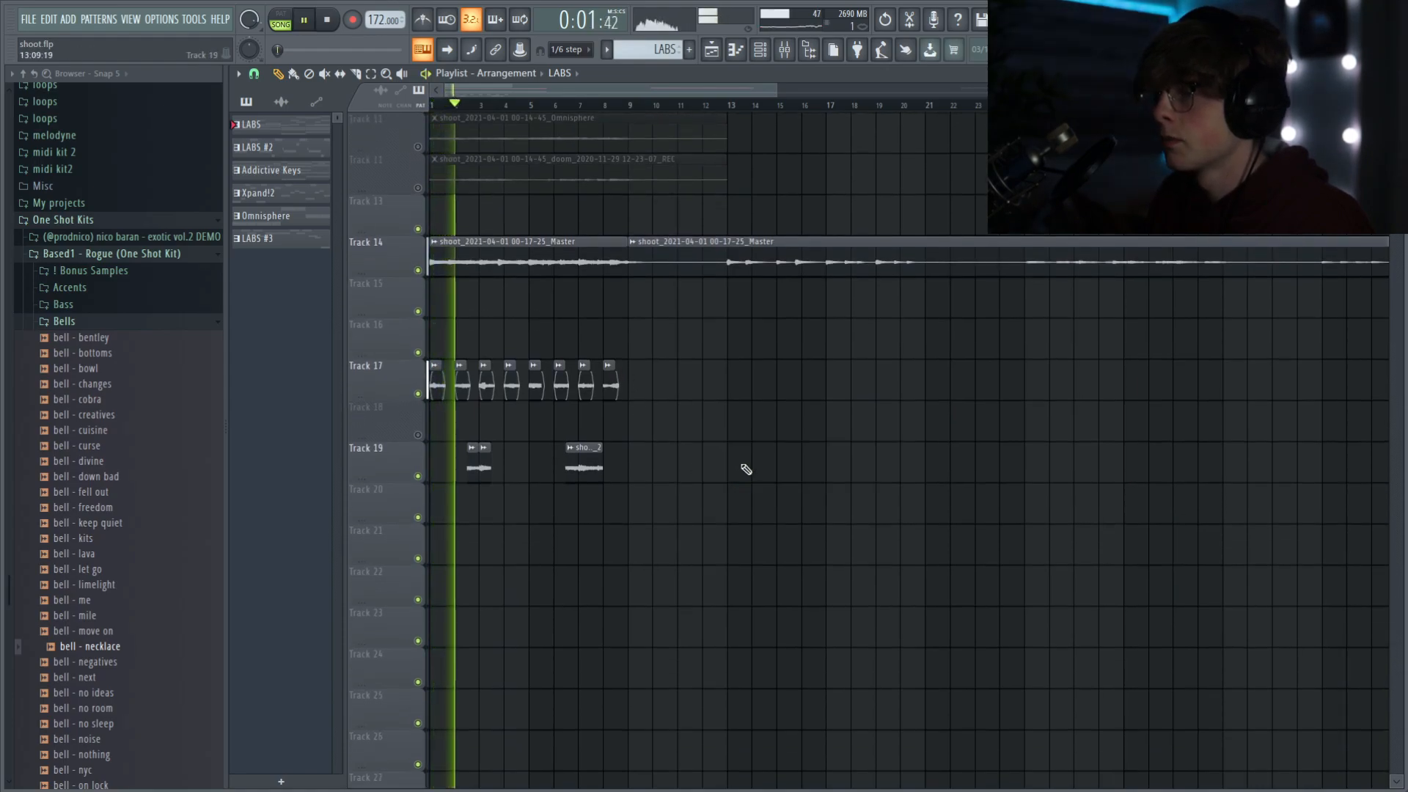
scroll(739, 458, down, 2)
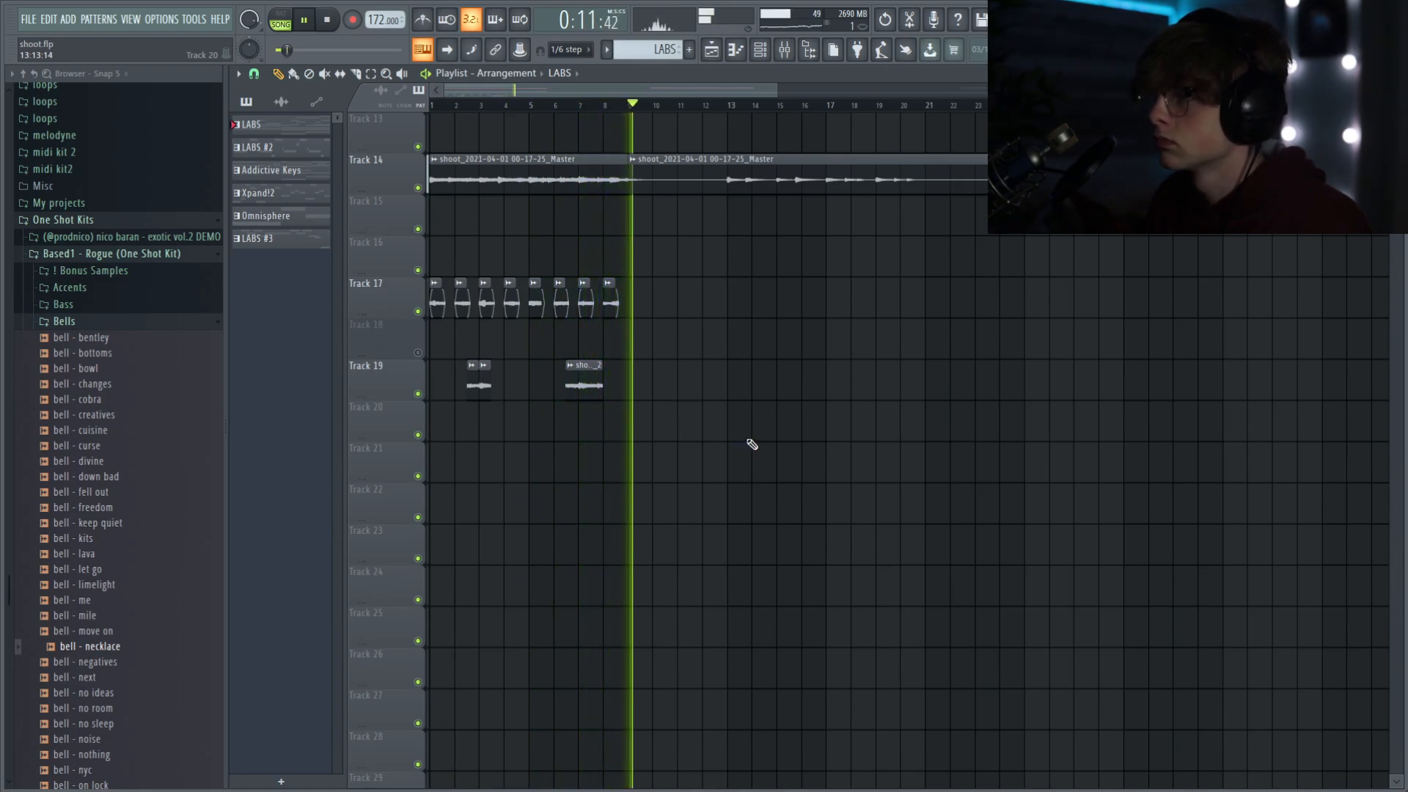
key(space)
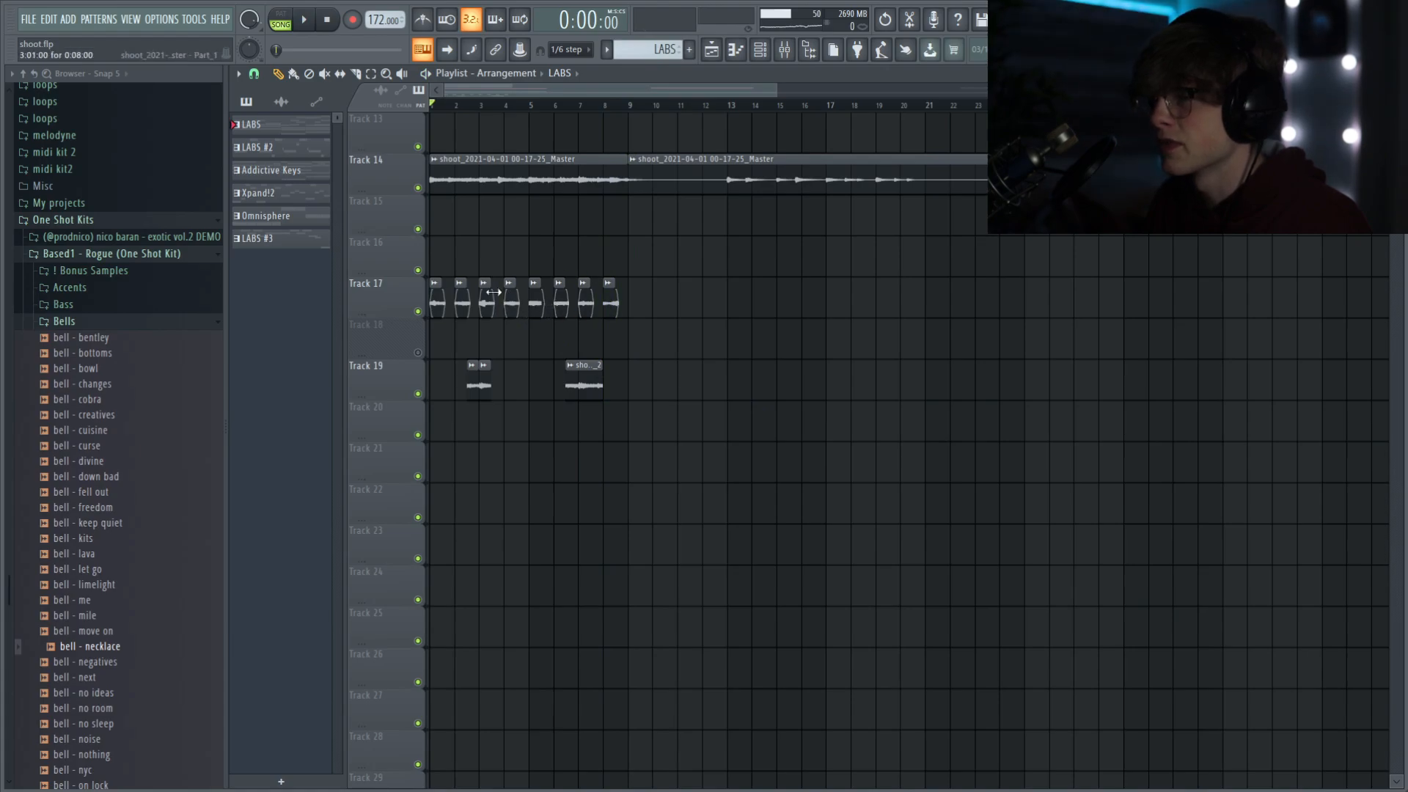
Step: Mute tracks 14, 17 and 19, and open the LABS pattern clip from Track 1 in the piano roll
scroll(484, 295, up, 3)
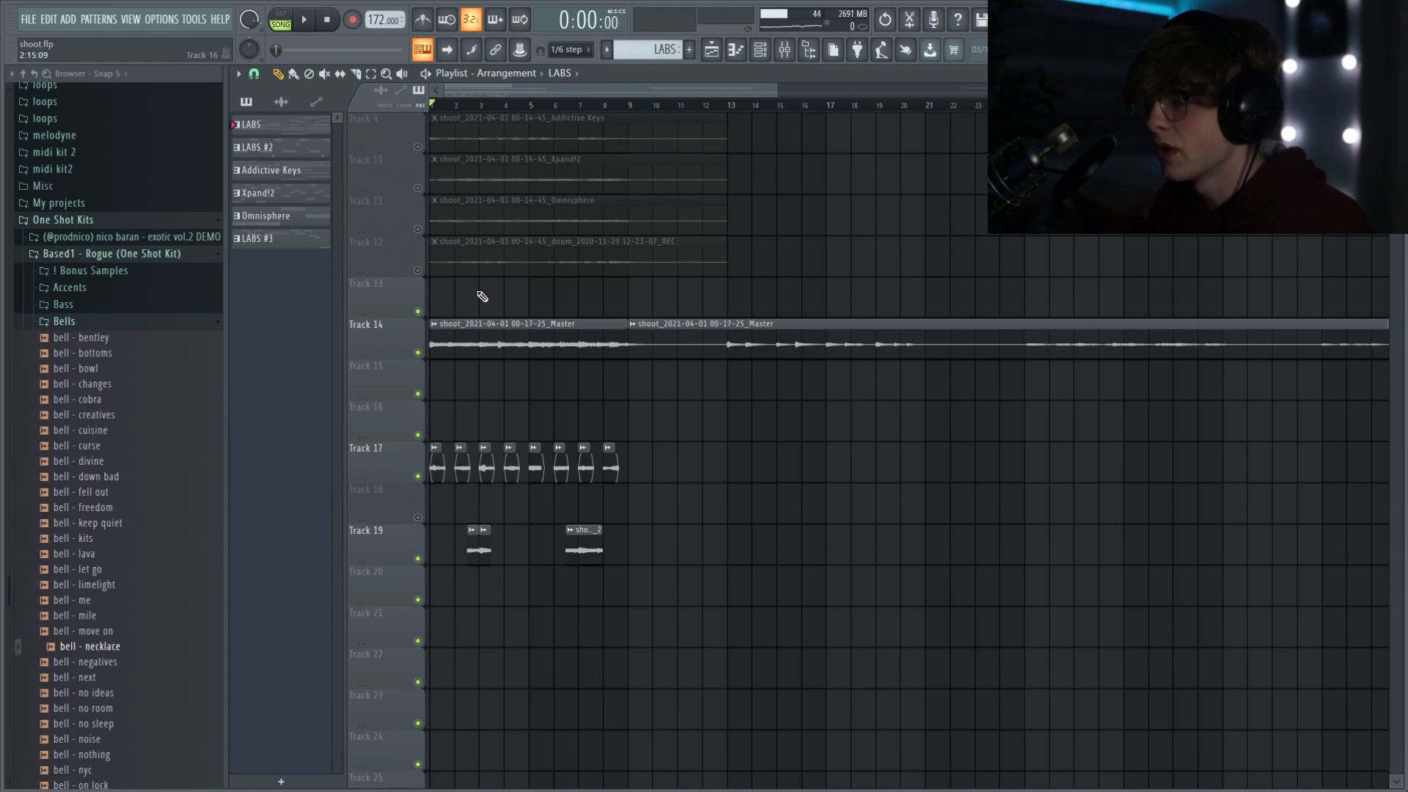
scroll(572, 400, up, 3)
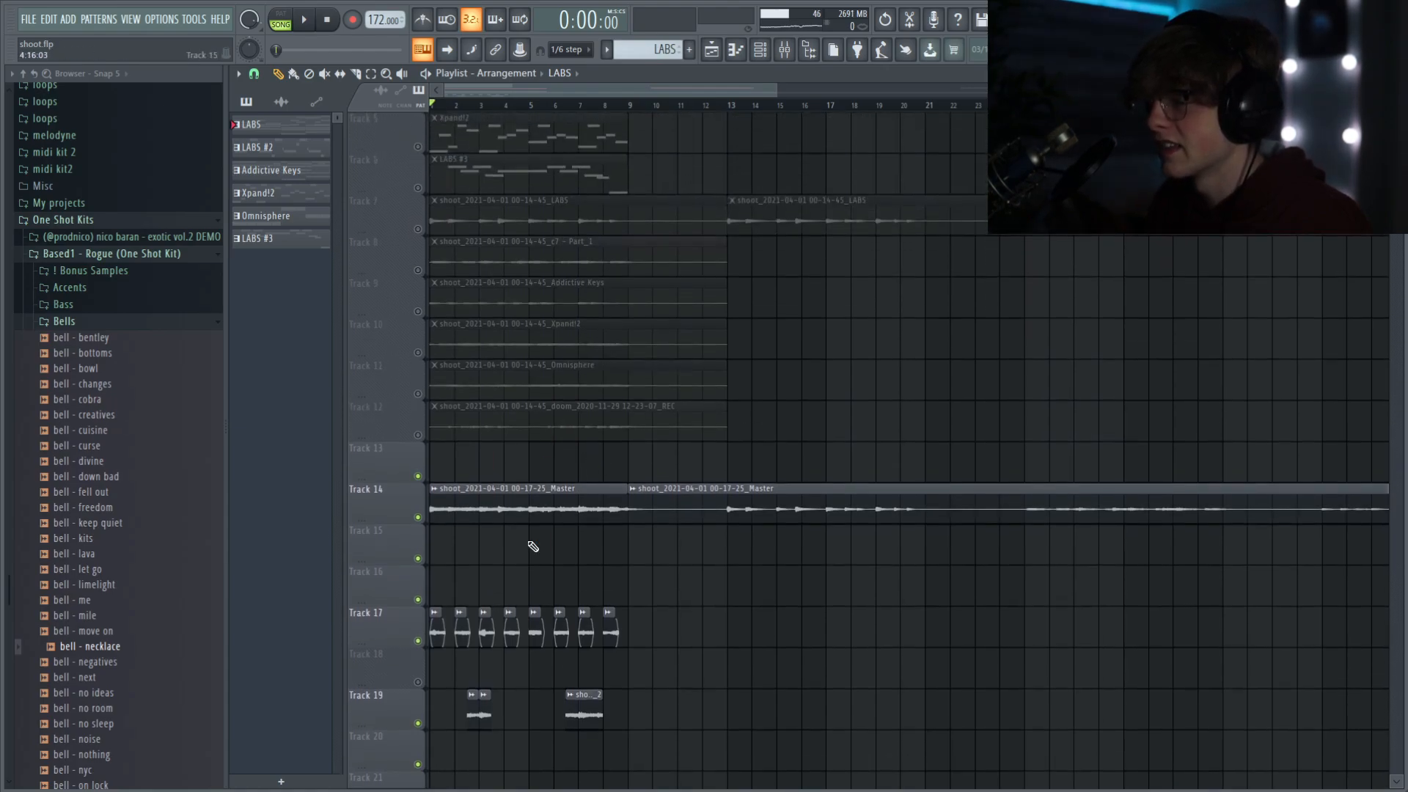
scroll(430, 514, down, 1)
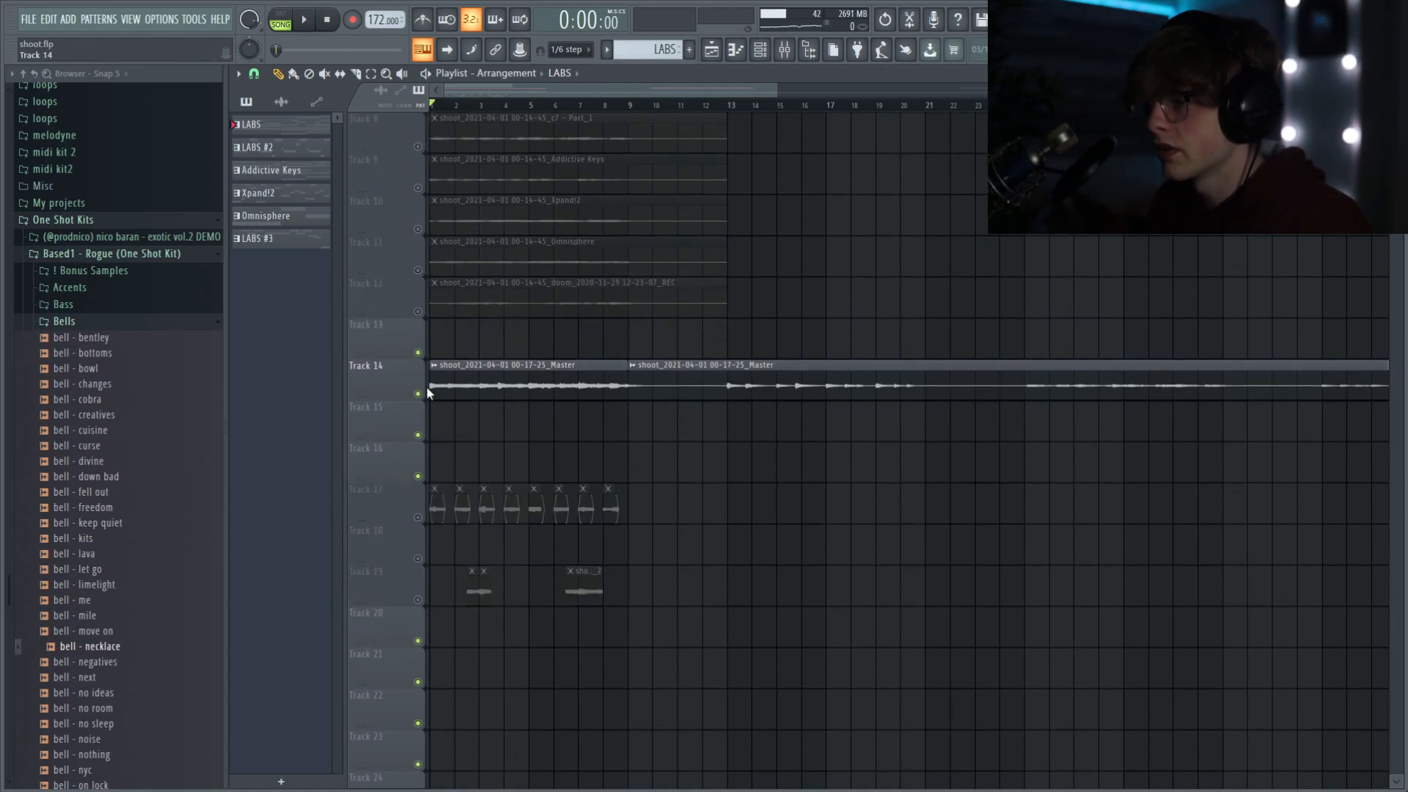
scroll(497, 448, up, 5)
scroll(497, 448, up, 2)
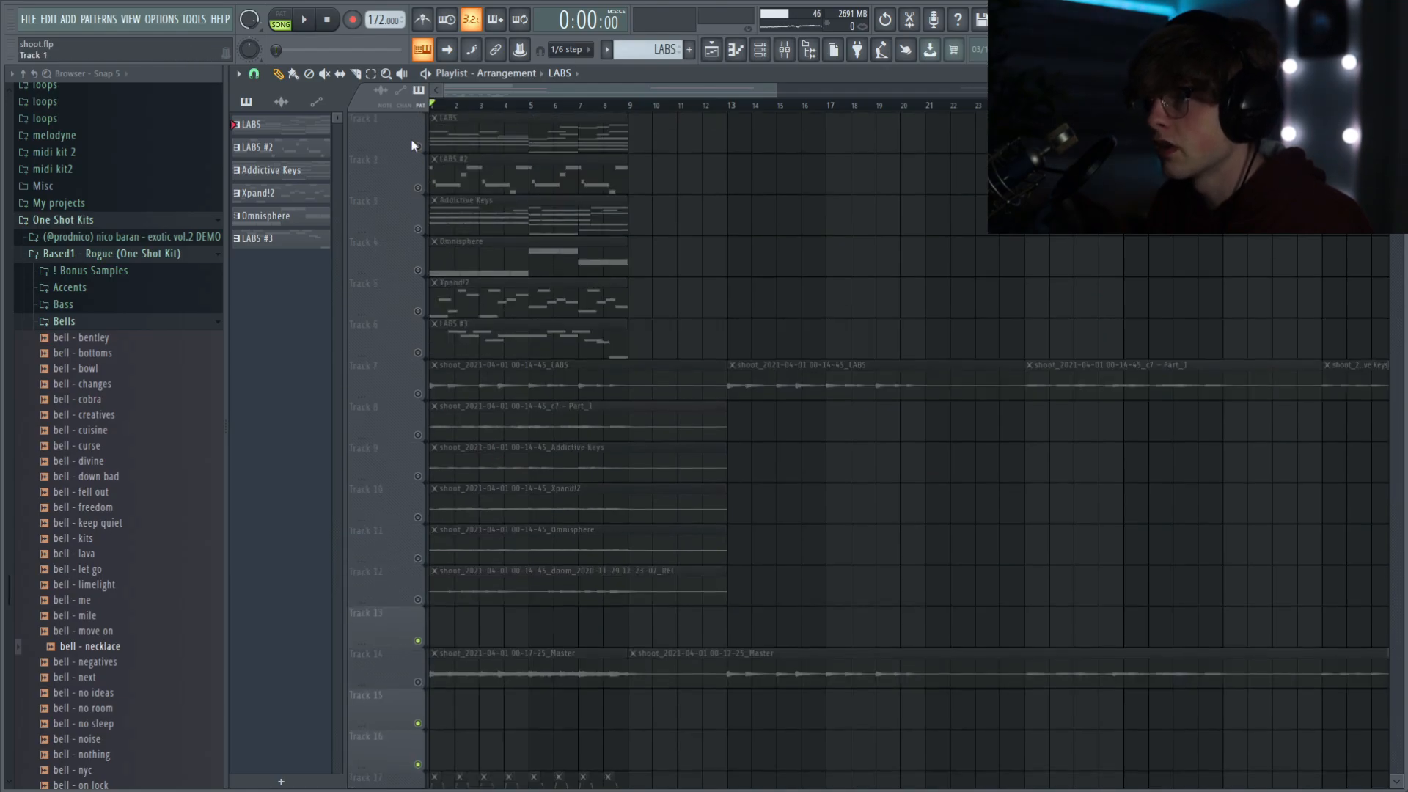
double_click(469, 133)
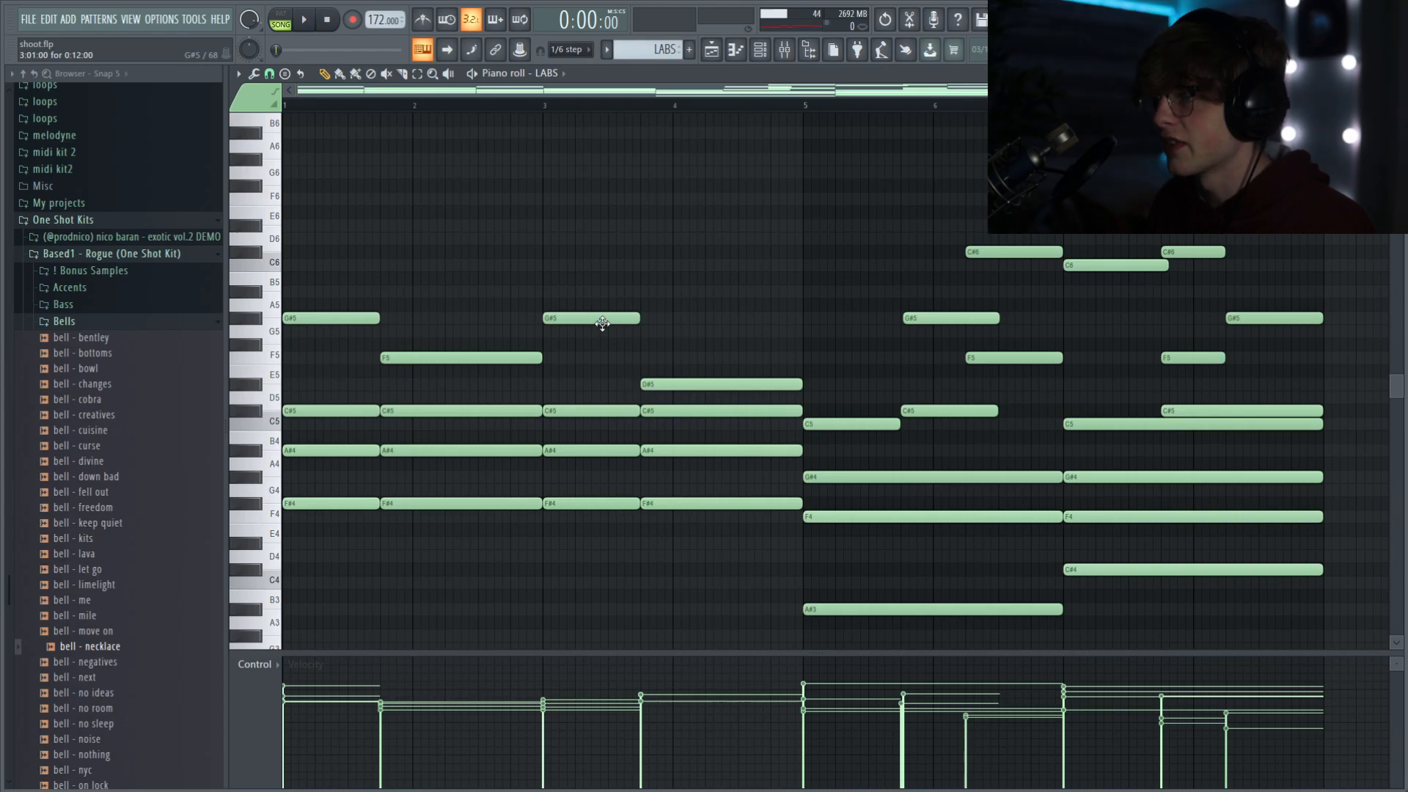
Step: Examine the first chord's notes in the LABS pattern and play the chord progression from bar 1
scroll(602, 323, down, 3)
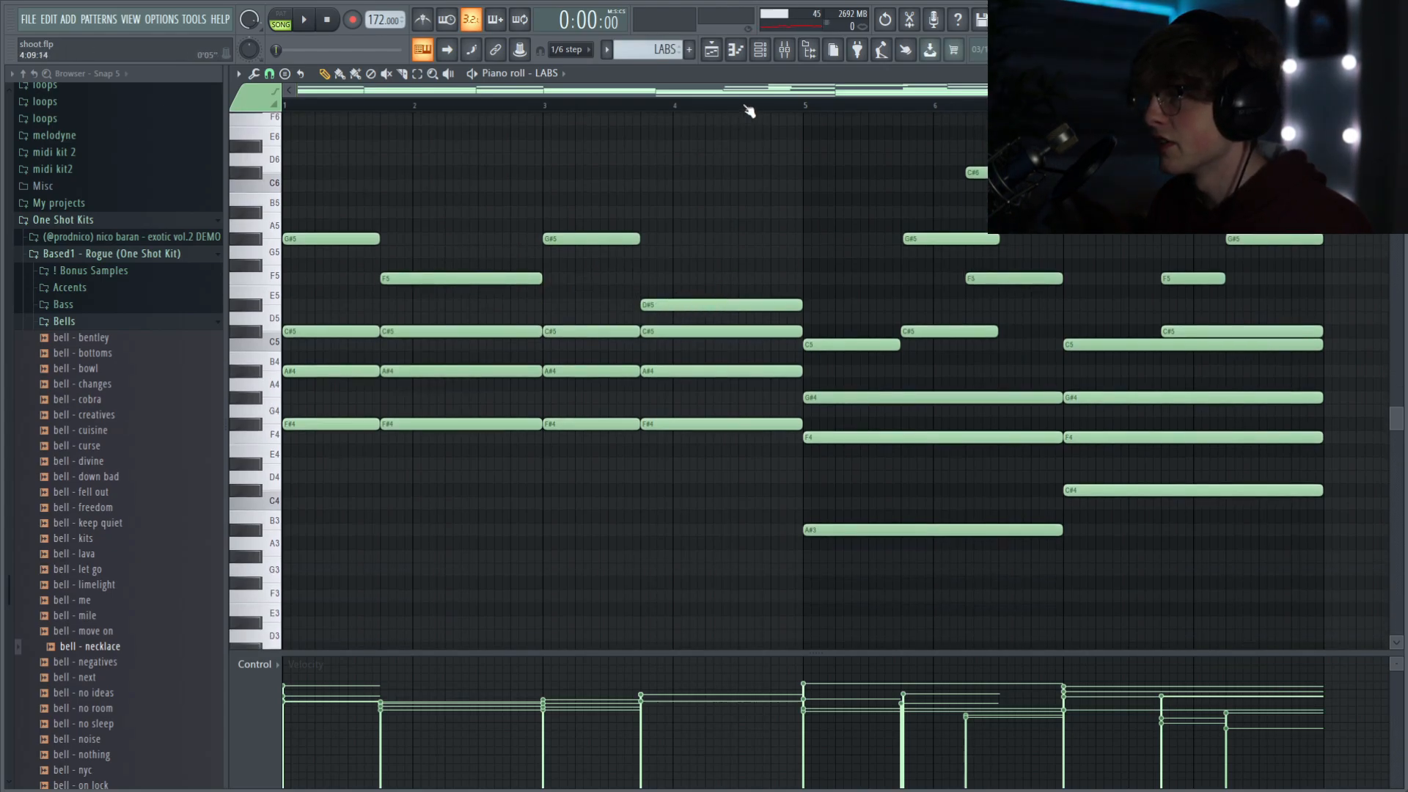
drag(1071, 90, 1209, 264)
drag(325, 299, 355, 379)
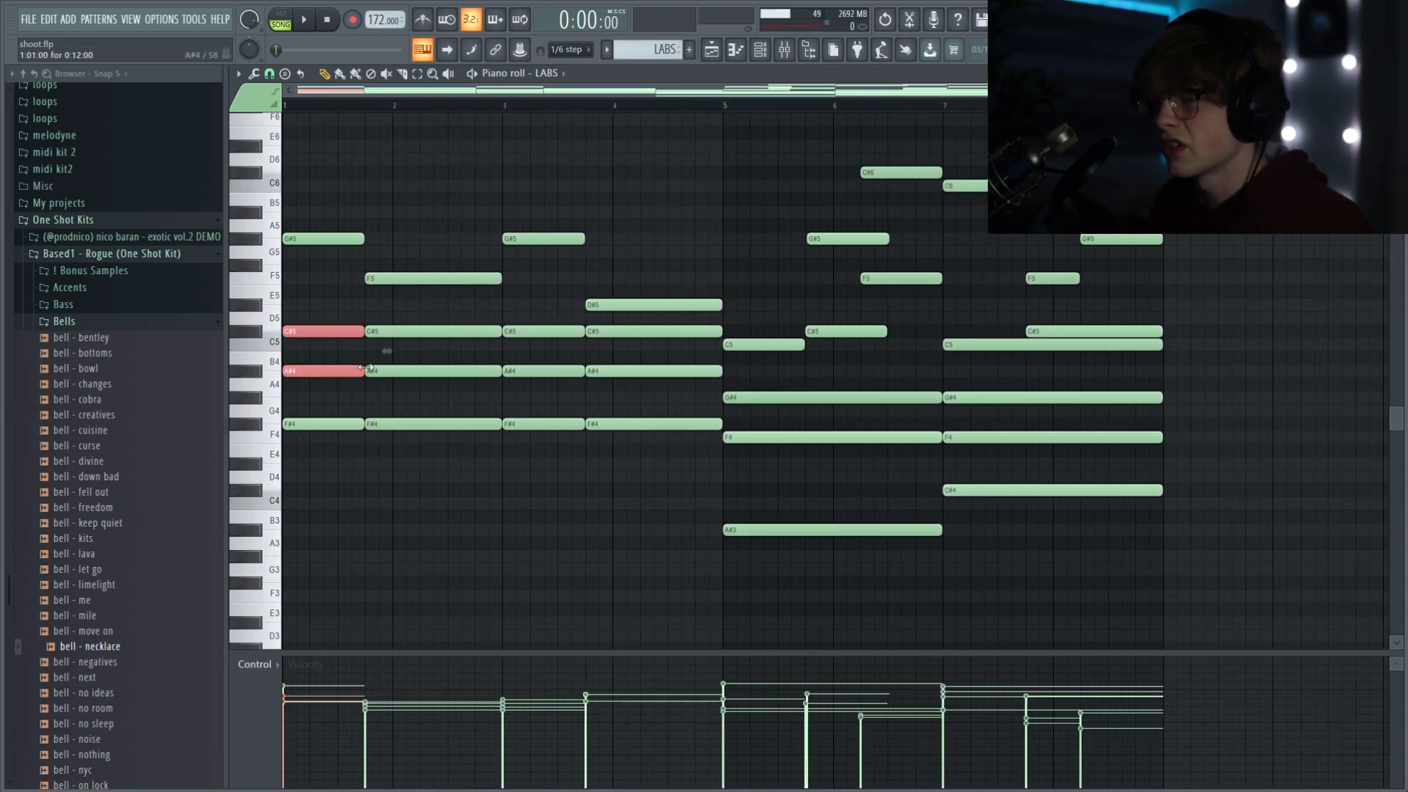
click(345, 293)
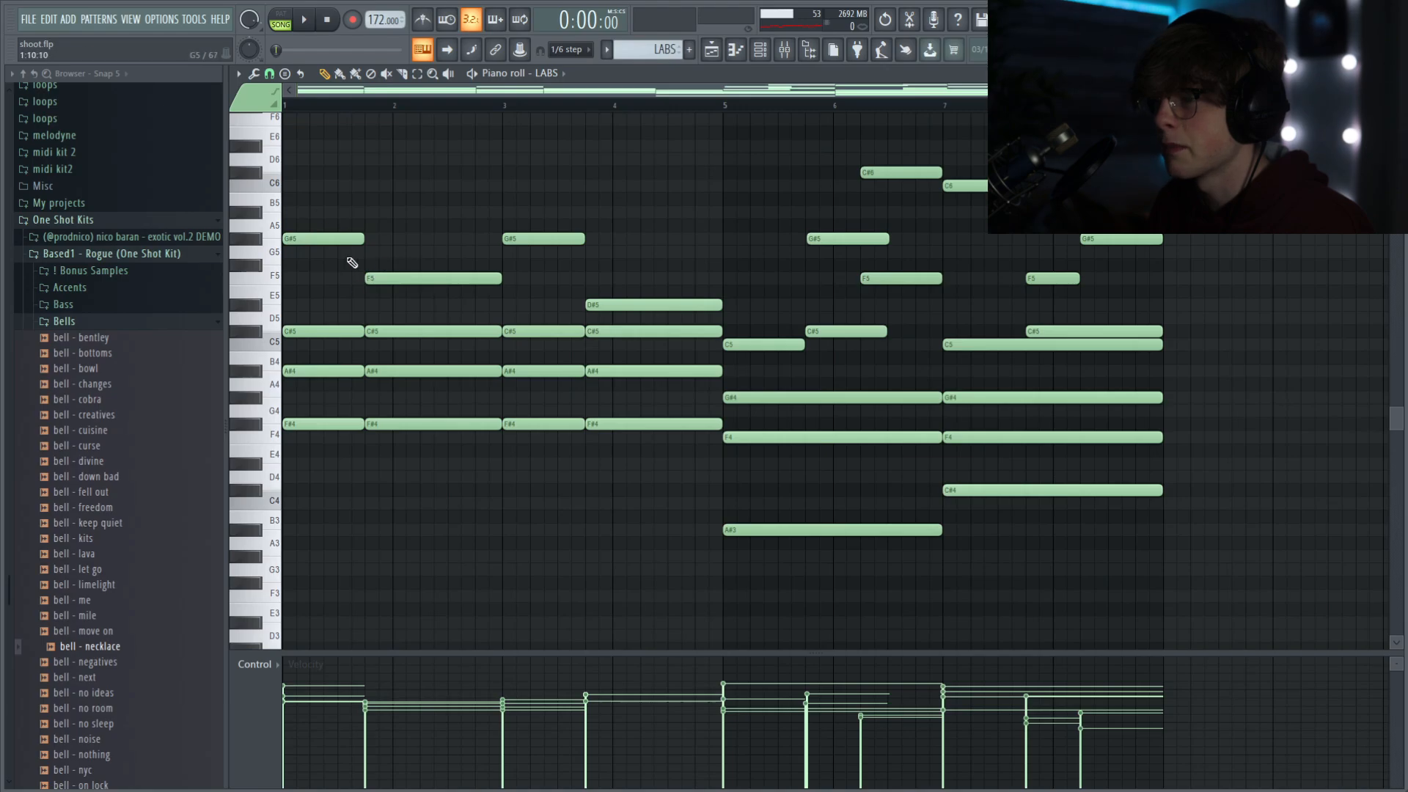
key(space)
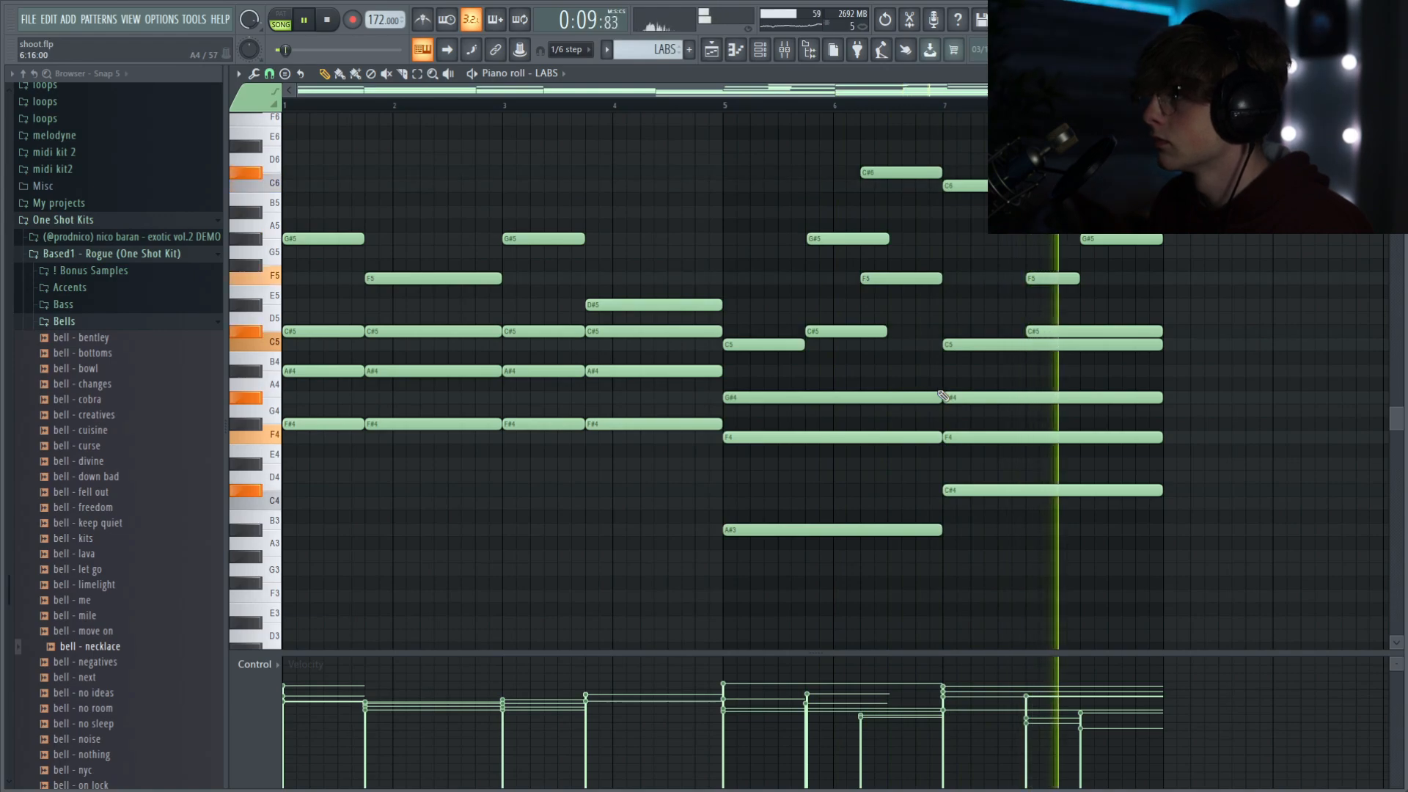
key(space)
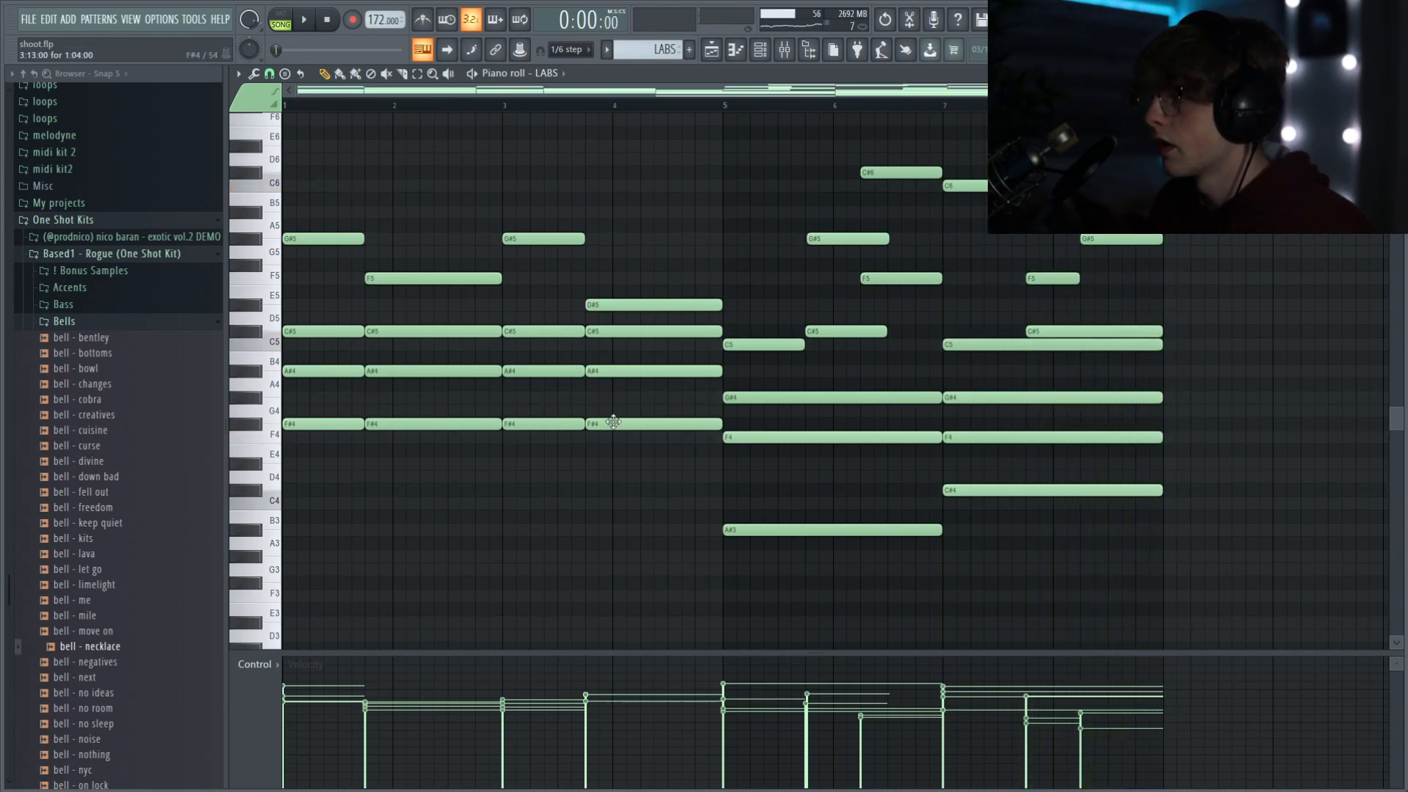
Step: Play the change from the F#4 chord to the A#3 chord at bar 5 and audition the C5 note there
scroll(614, 423, down, 3)
scroll(733, 411, up, 1)
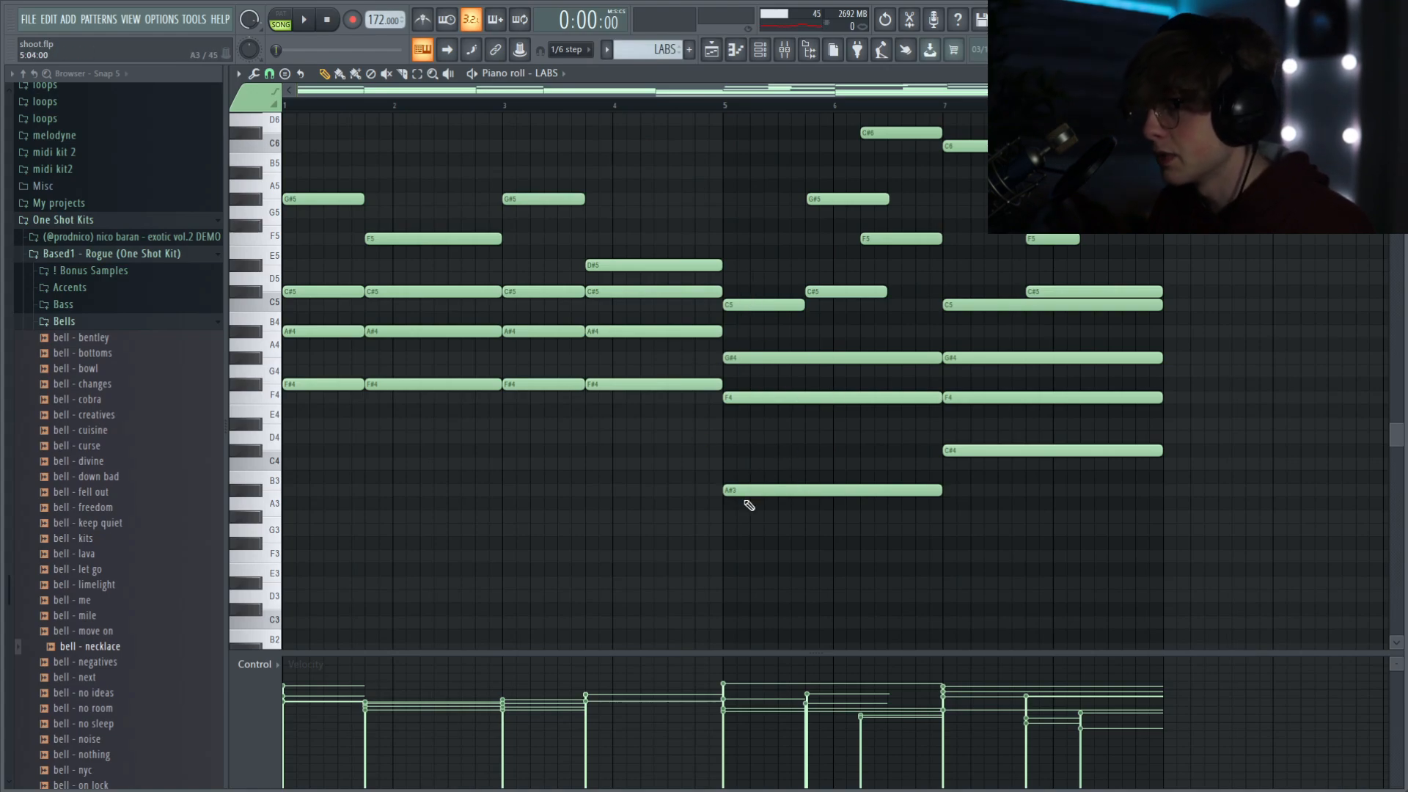
click(692, 108)
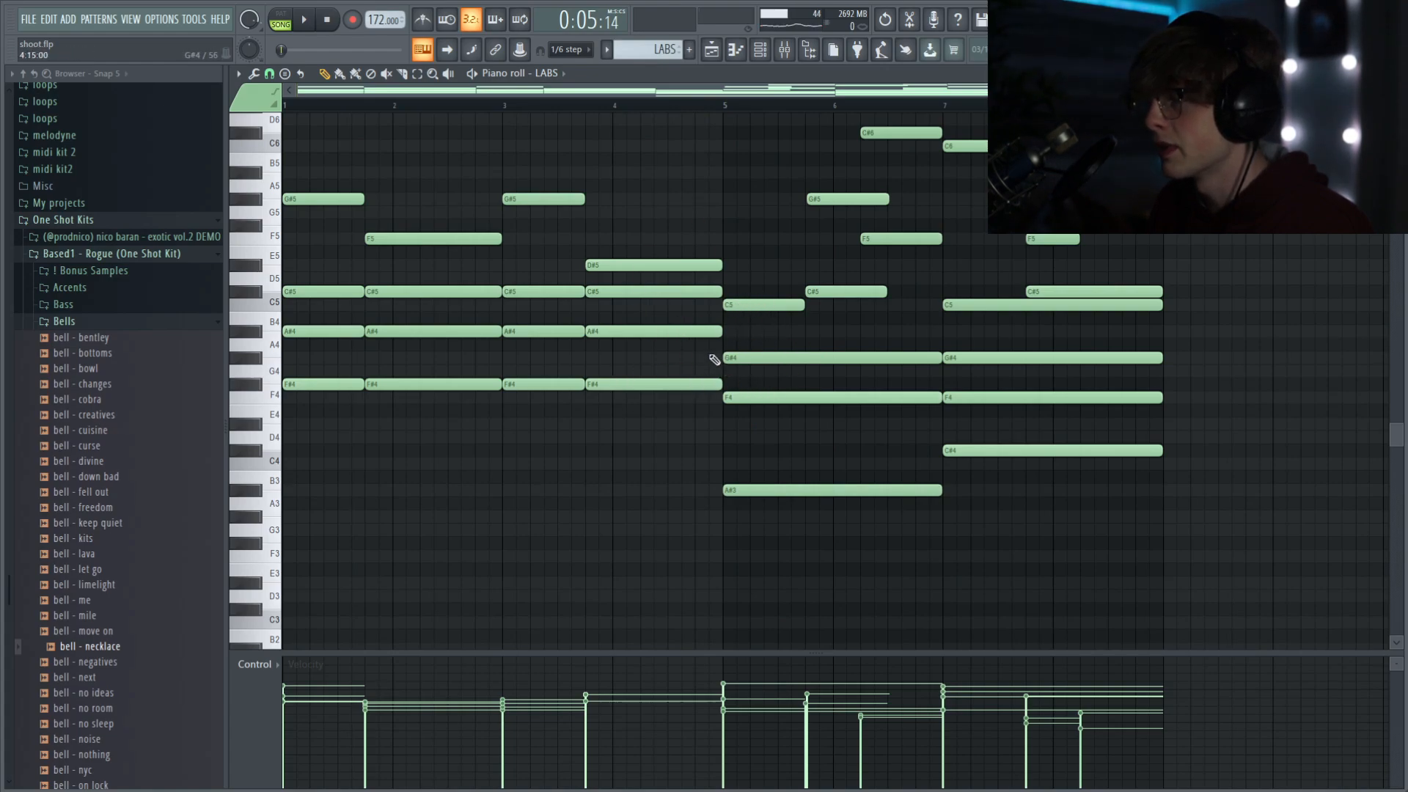
key(space)
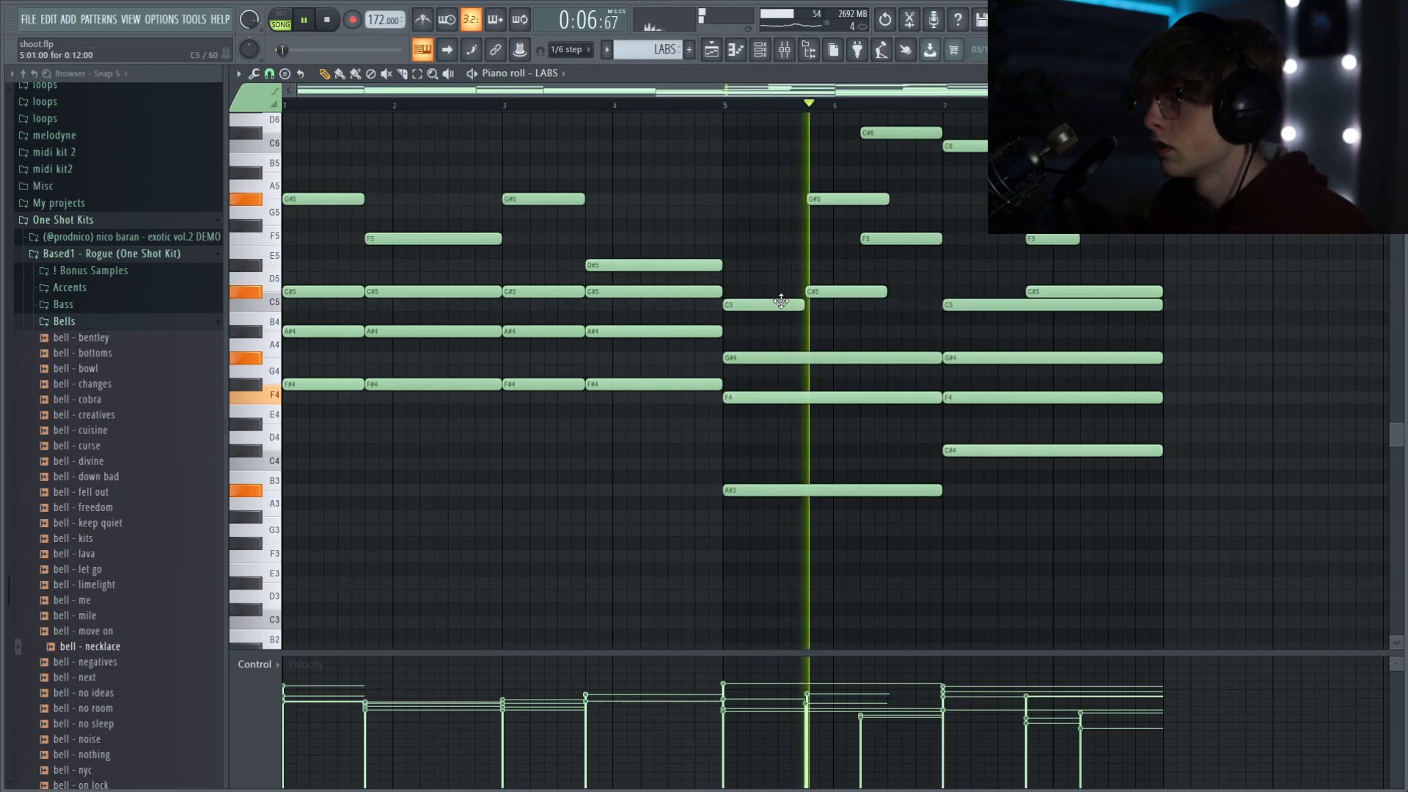
key(space)
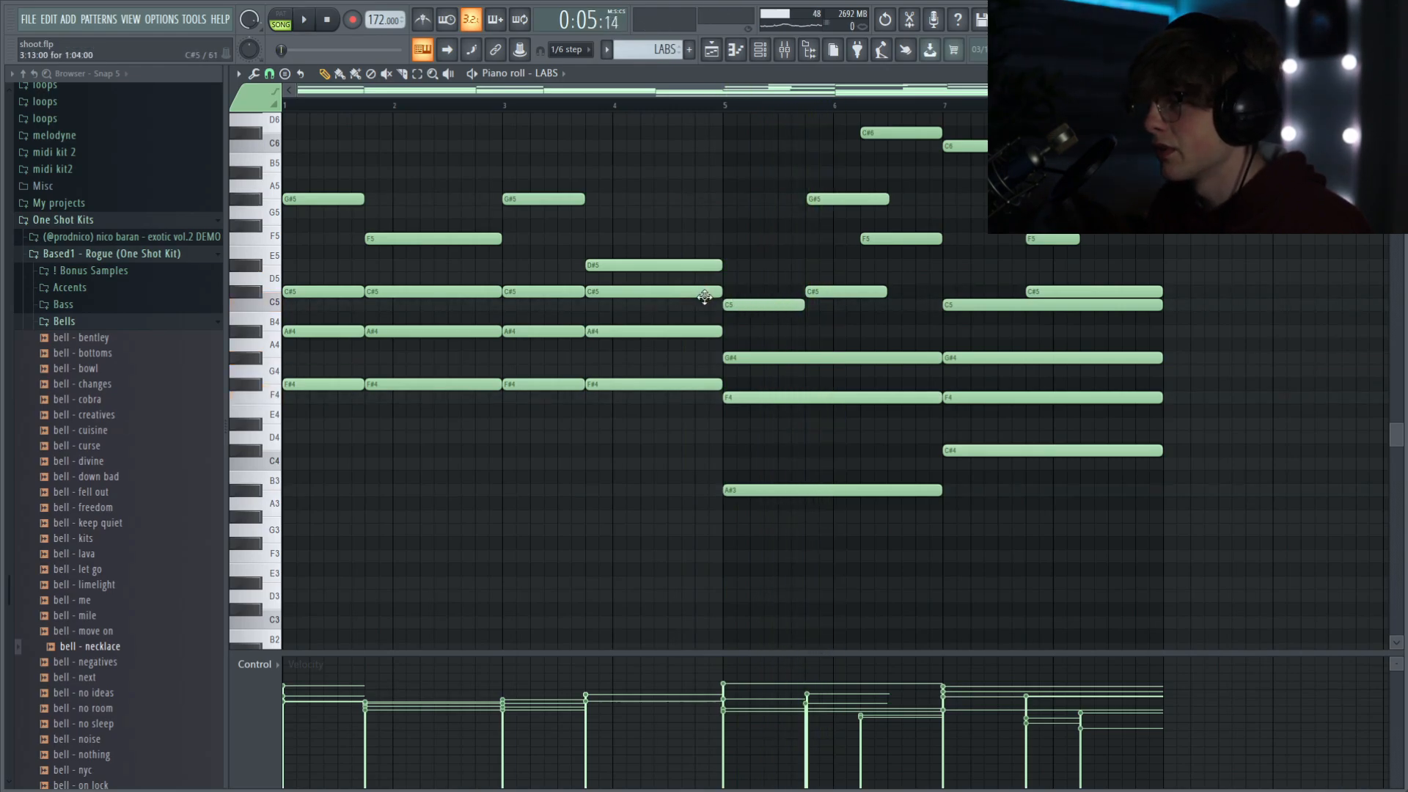
click(743, 309)
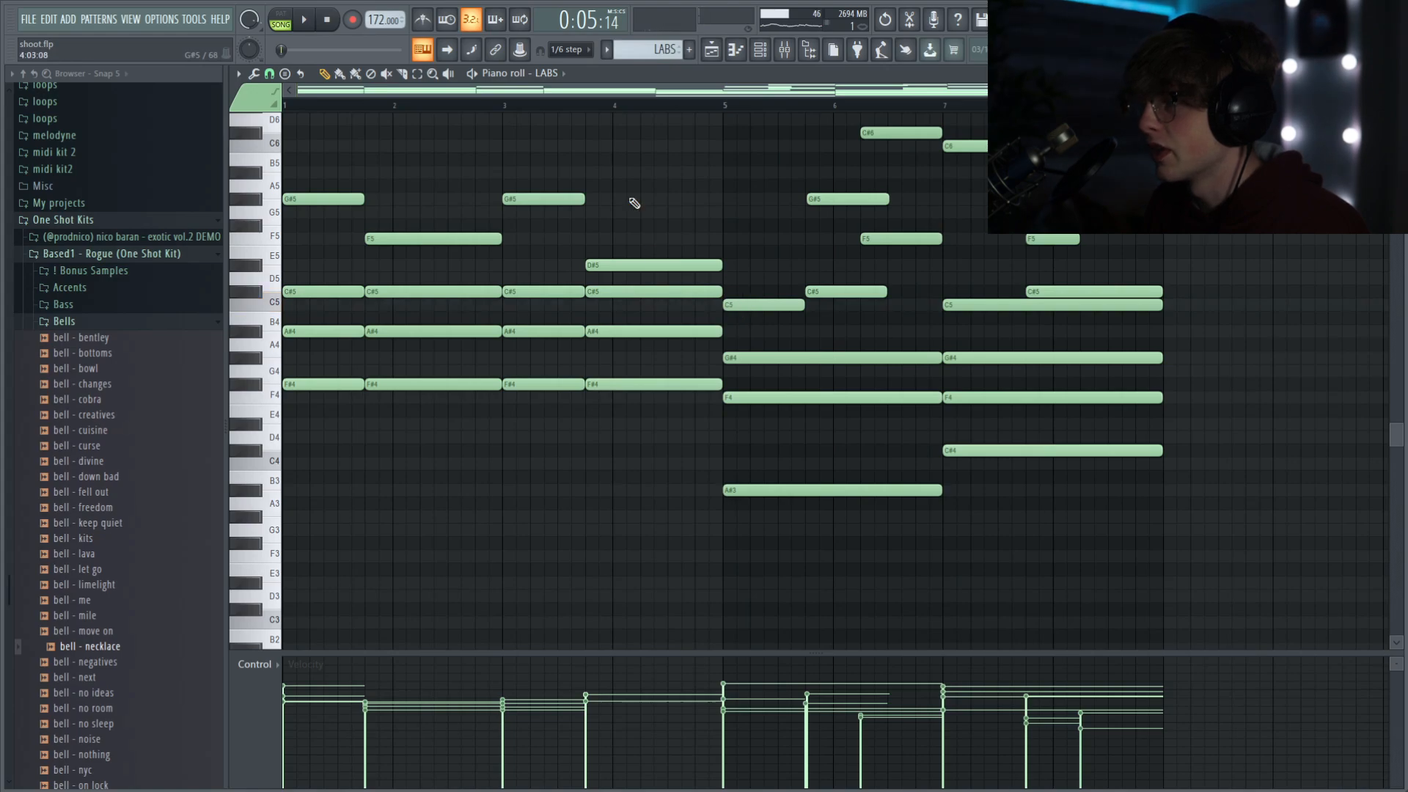
Step: Play the progression from the middle of bar 4 into bar 6, and audition the C#5 note that follows the C5
click(660, 110)
key(space)
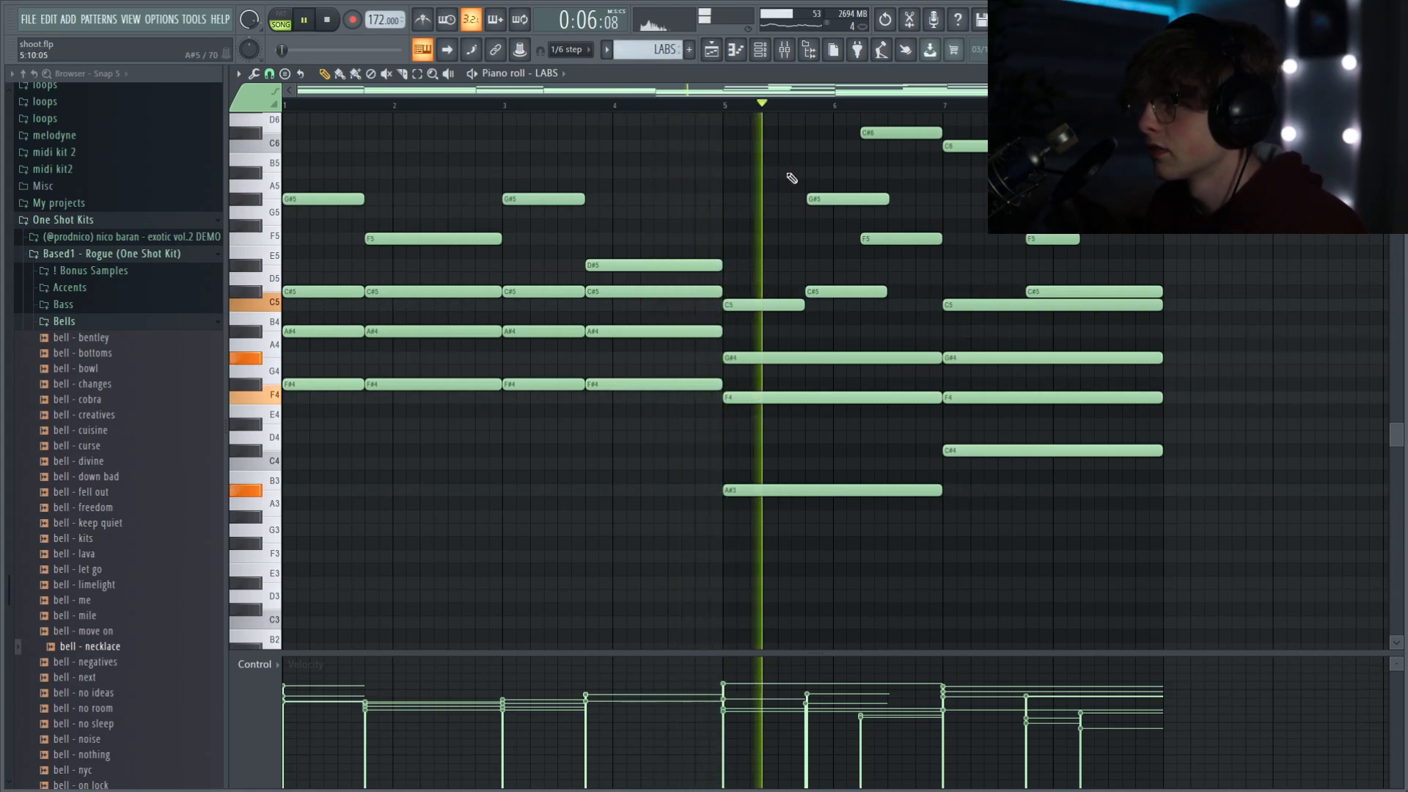
scroll(844, 271, up, 2)
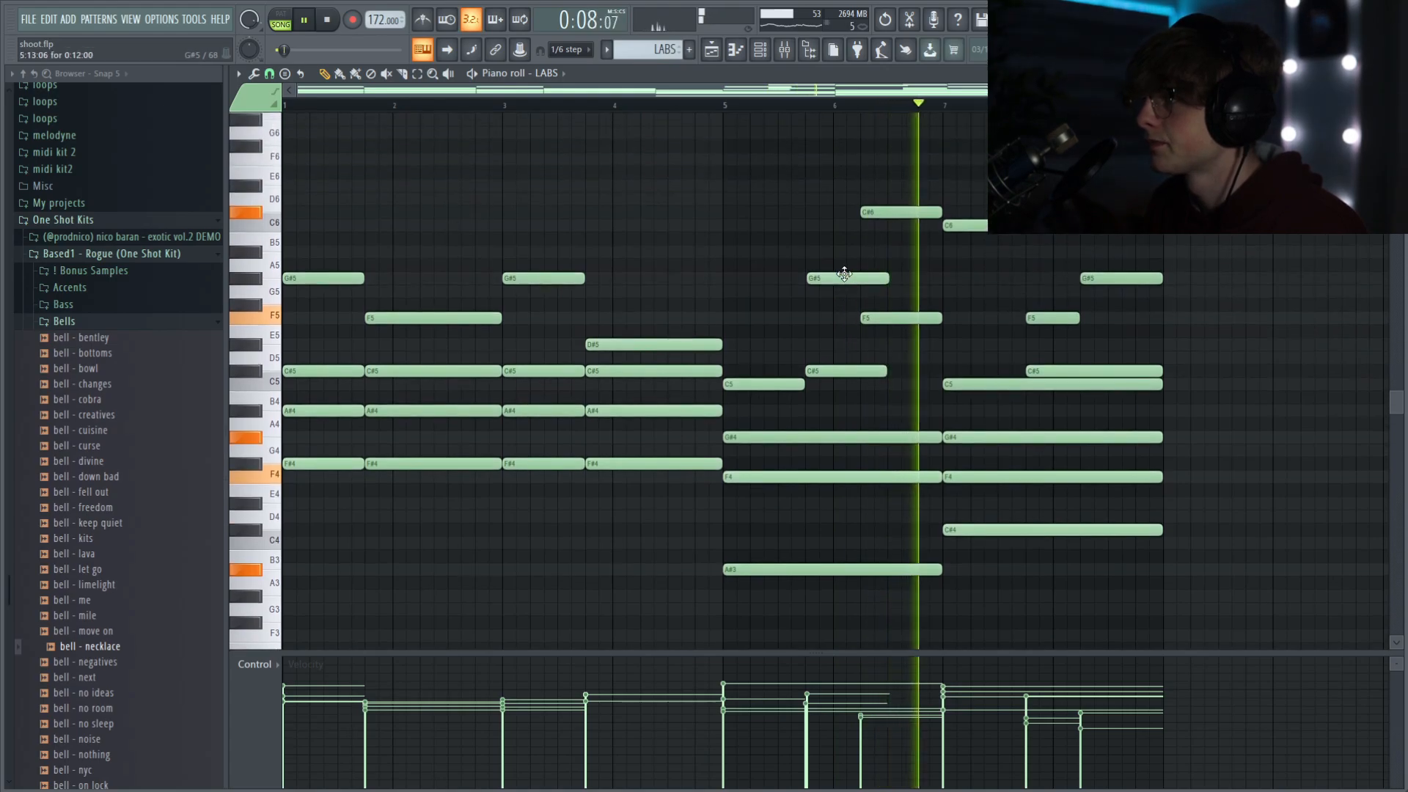
key(space)
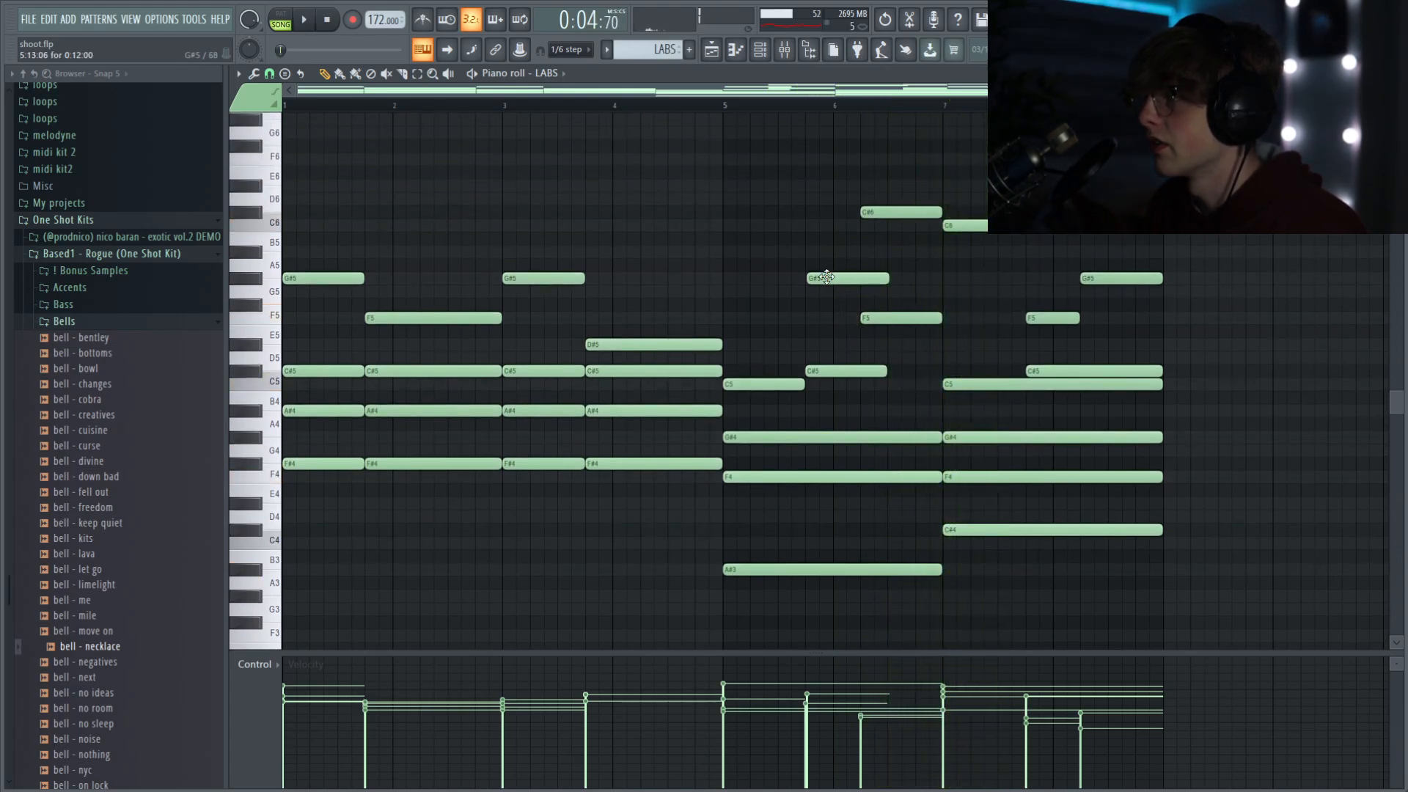
click(834, 369)
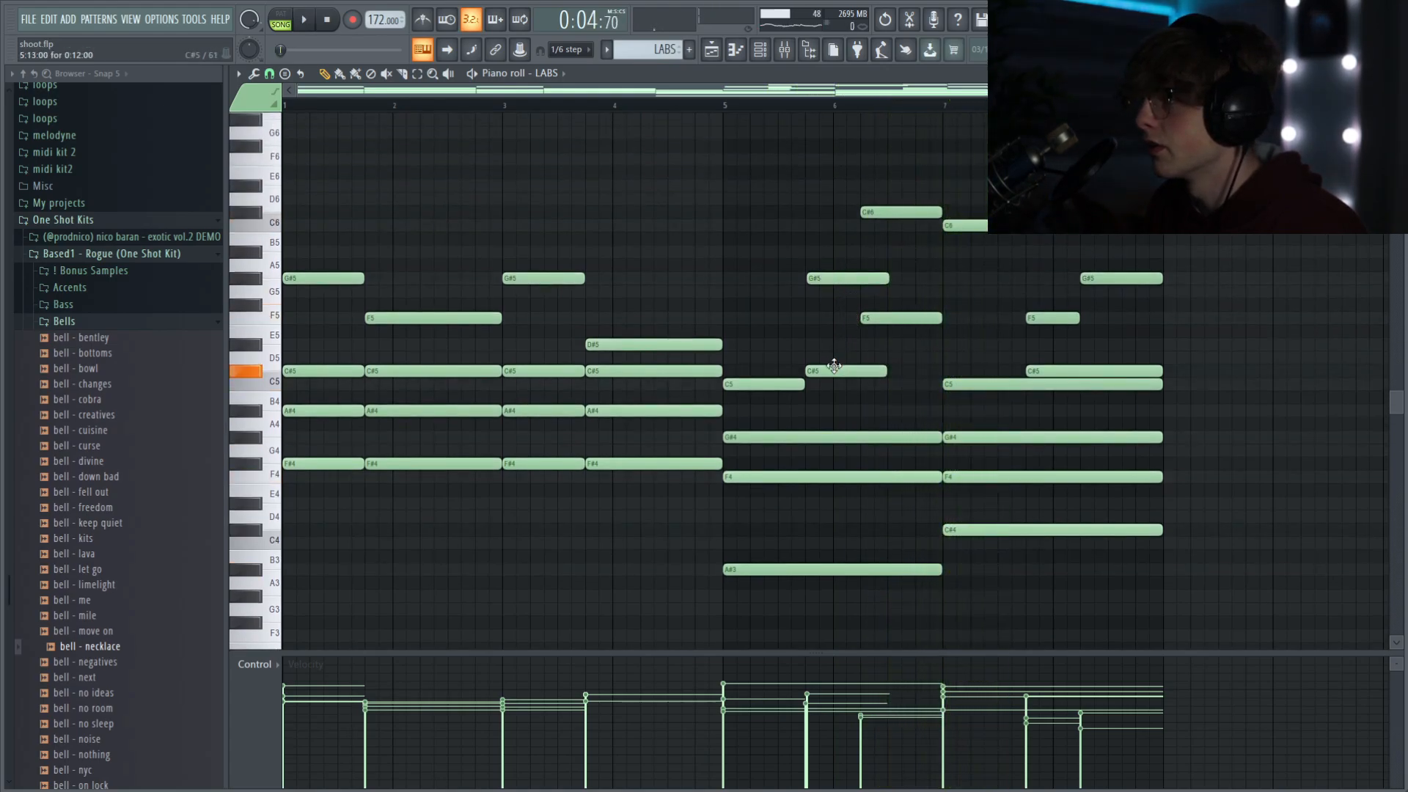
Step: Play the upper melody notes over the A#3 chord, starting late in bar 5 and again from the middle of bar 6
click(804, 108)
key(space)
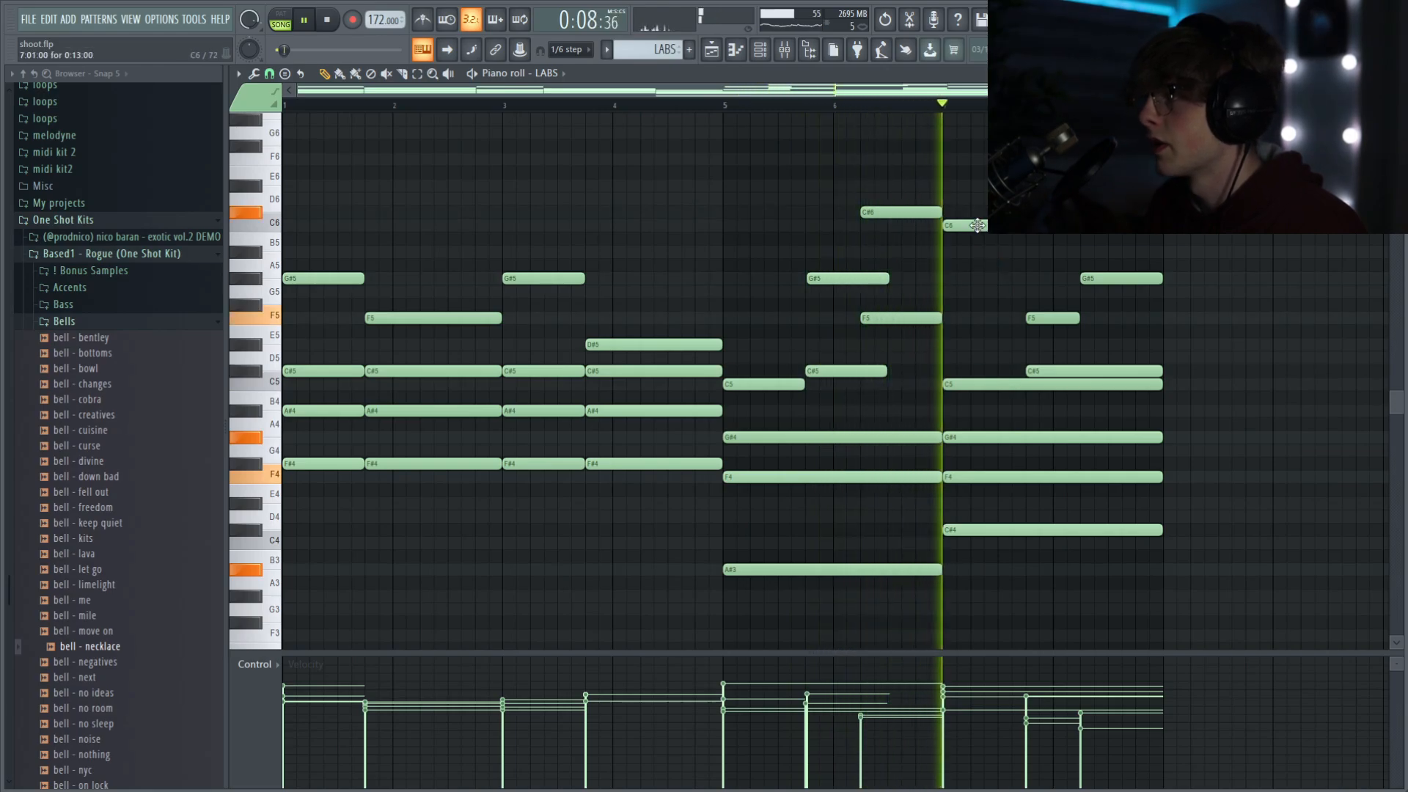
key(space)
click(892, 107)
key(space)
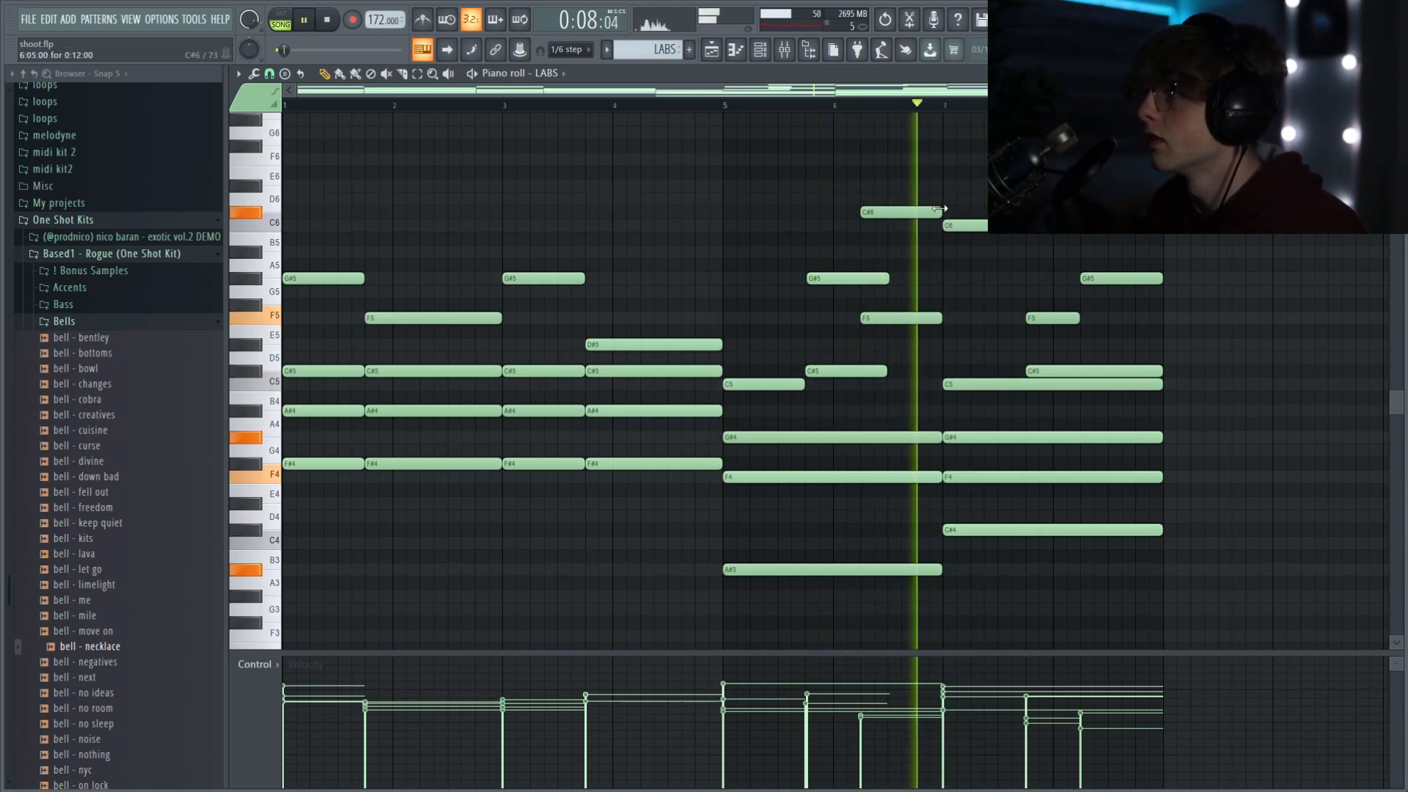
key(space)
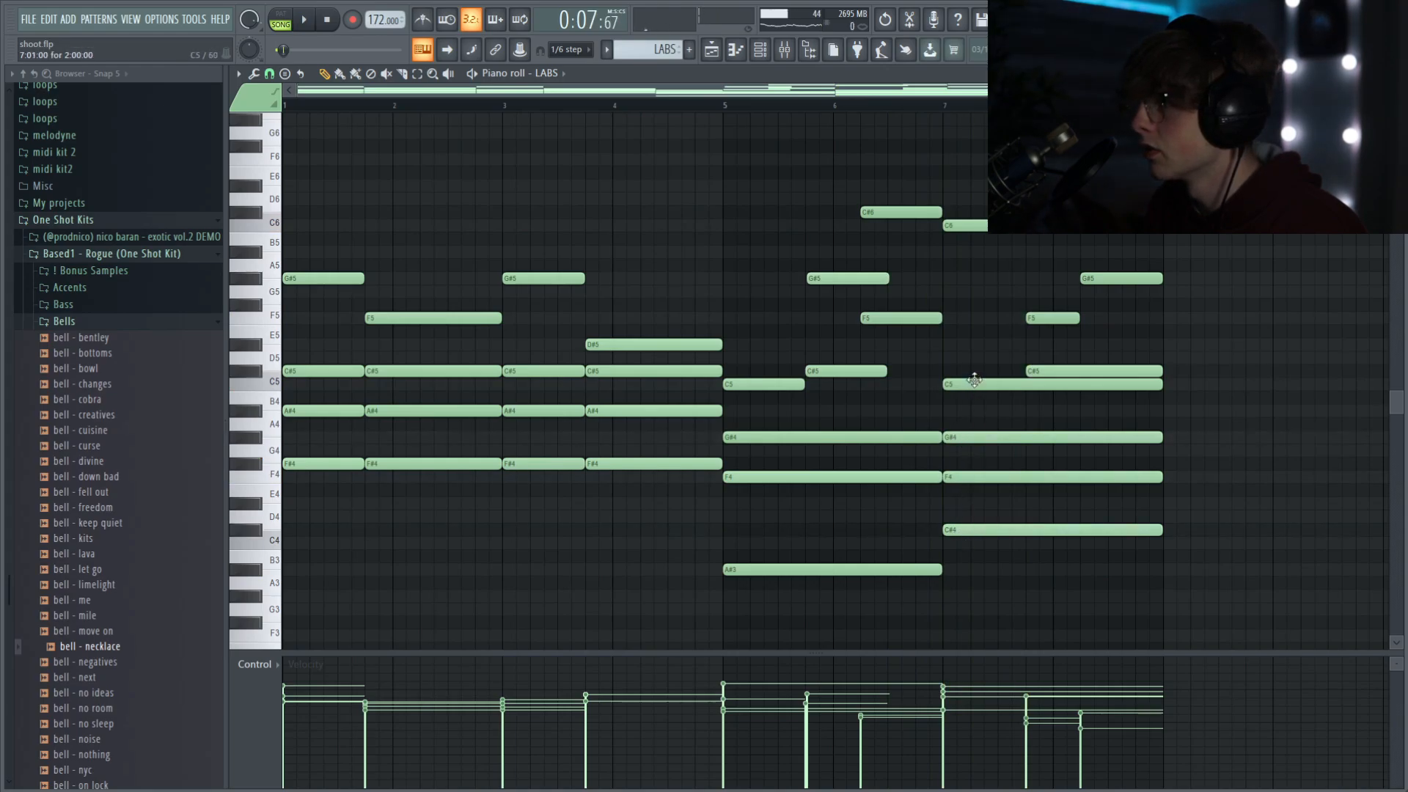
Step: Play the pattern from the middle of bar 6 through the last chord in bars 7 and 8
key(space)
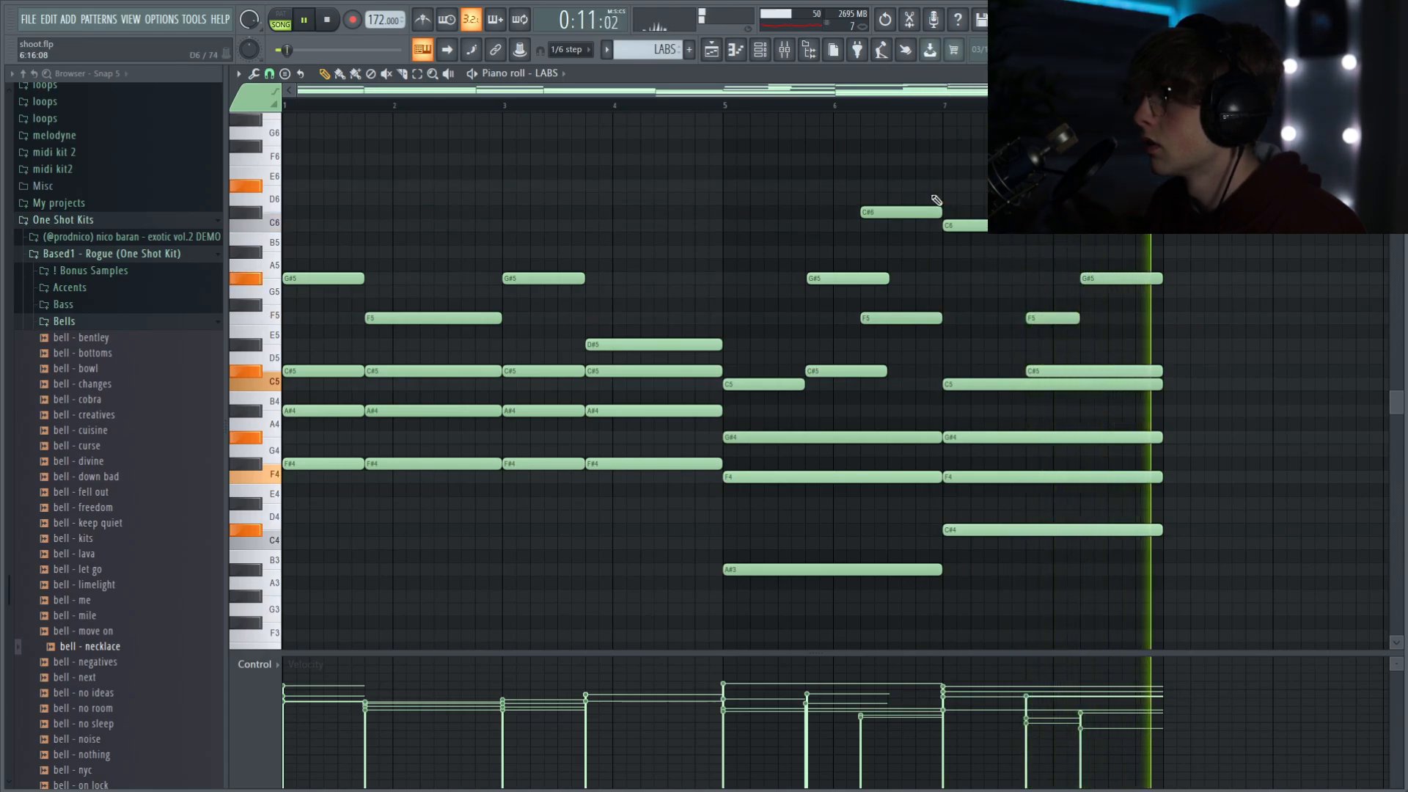
key(space)
scroll(866, 250, down, 3)
scroll(829, 274, up, 4)
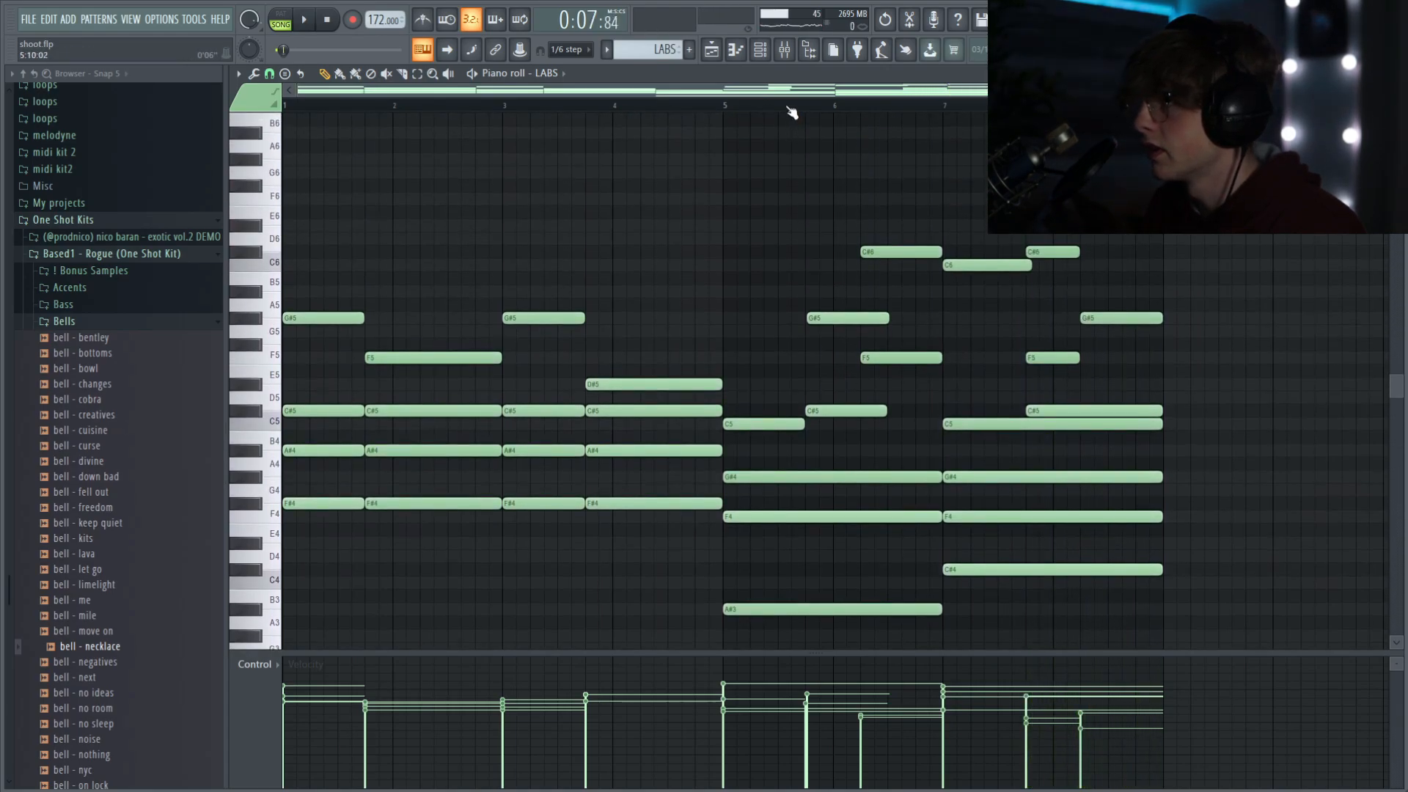
Step: Replay the second half of the LABS pattern, starting from the middle of bar 5
click(787, 107)
key(space)
key(space)
key(space)
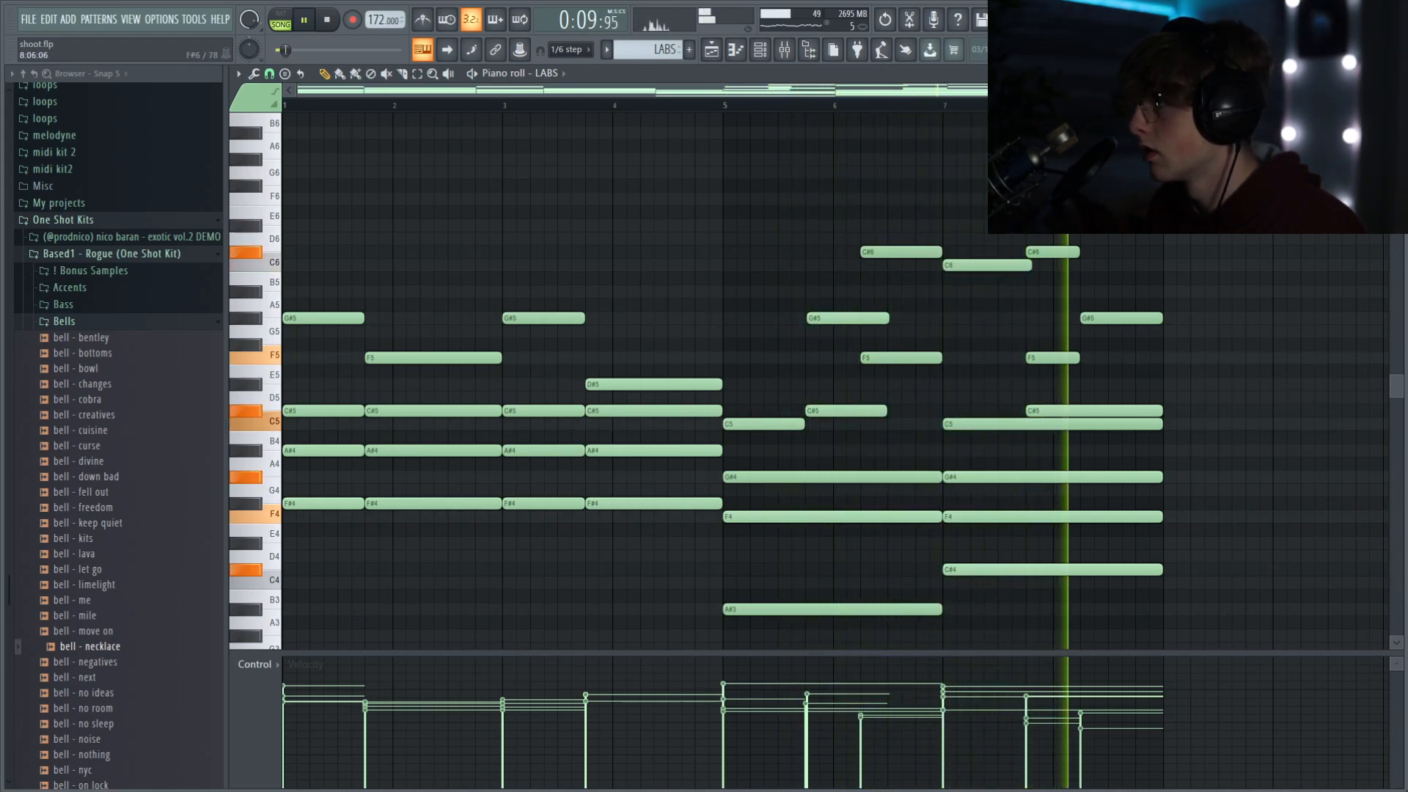
key(space)
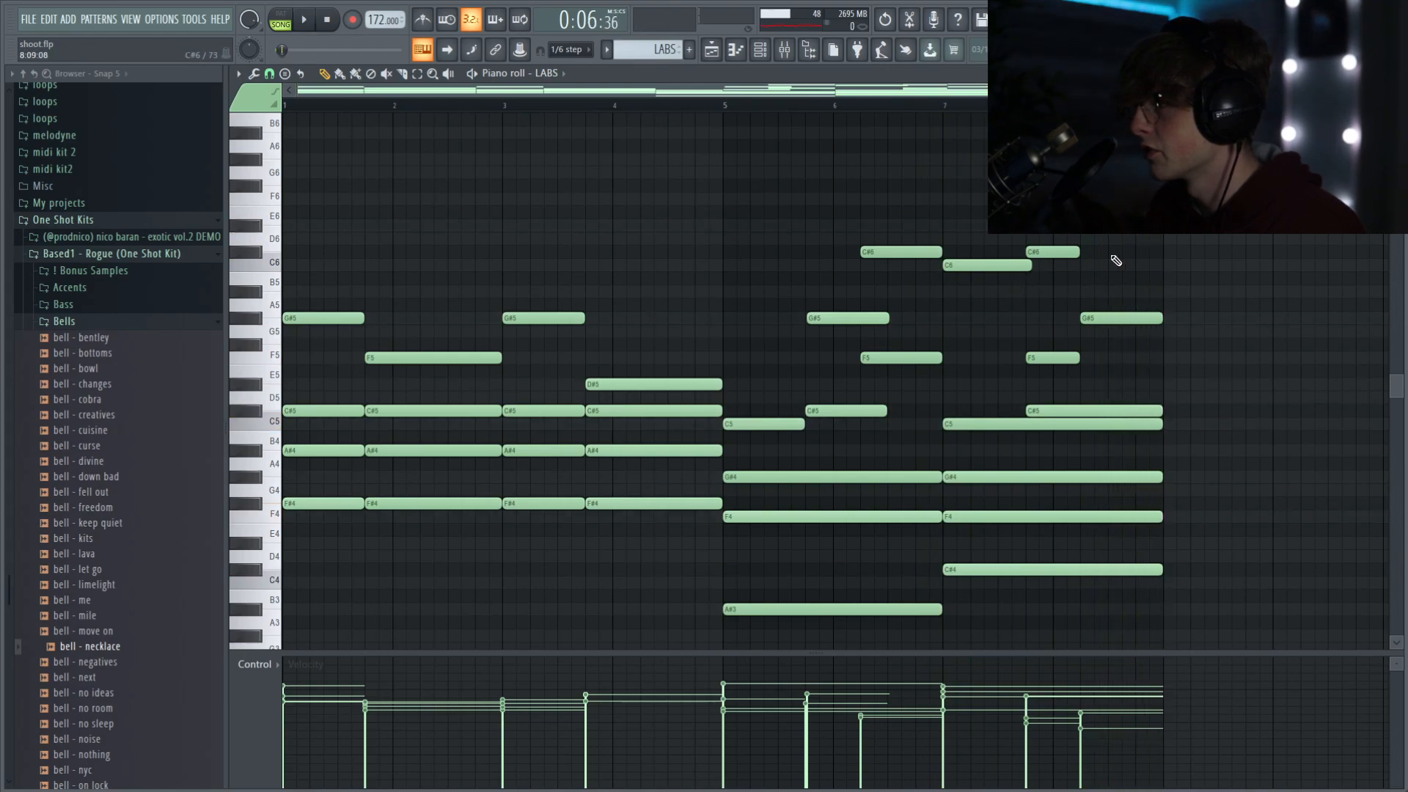
Step: Look over the LABS pattern's lower notes and bring up the LABS channel's effects chain in the mixer
scroll(1024, 320, down, 7)
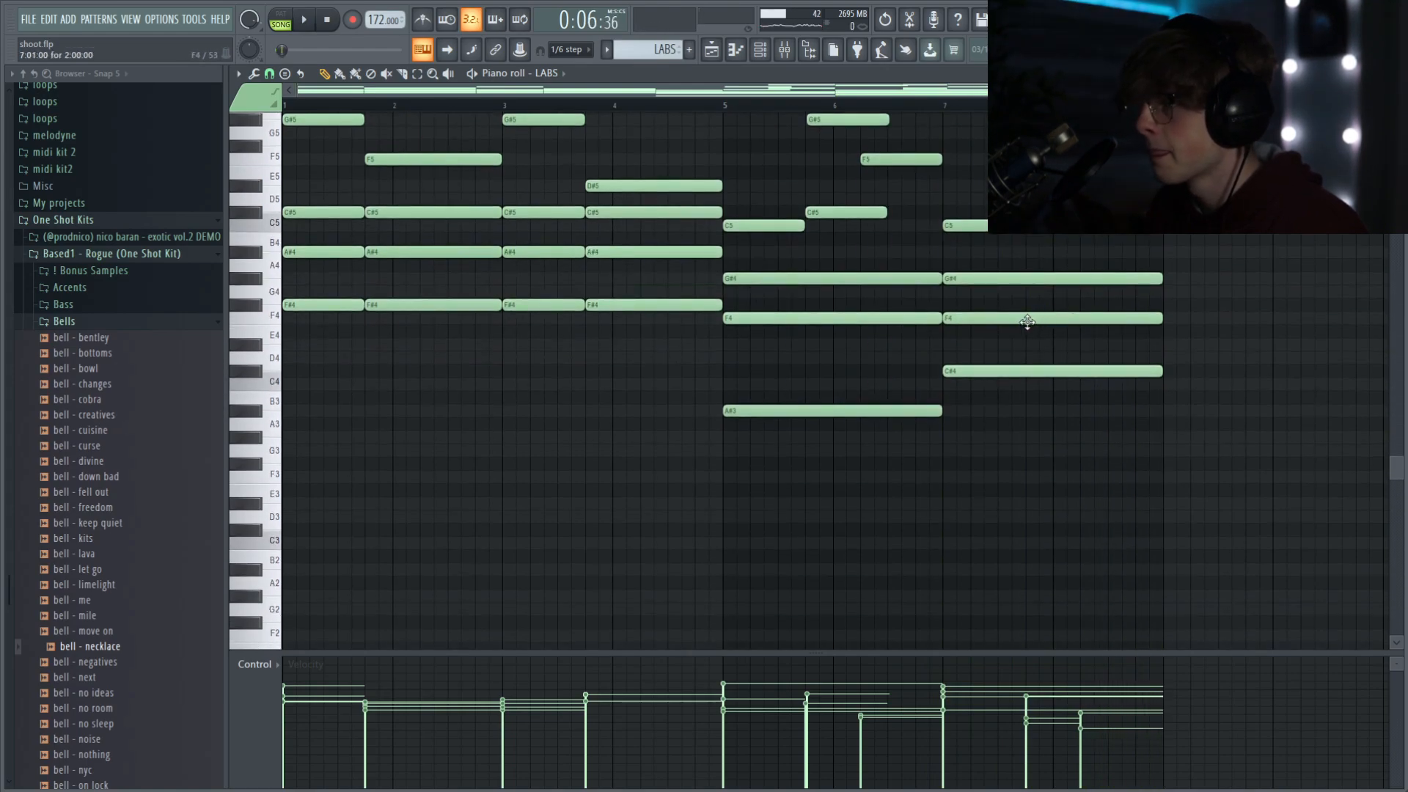
scroll(711, 149, up, 4)
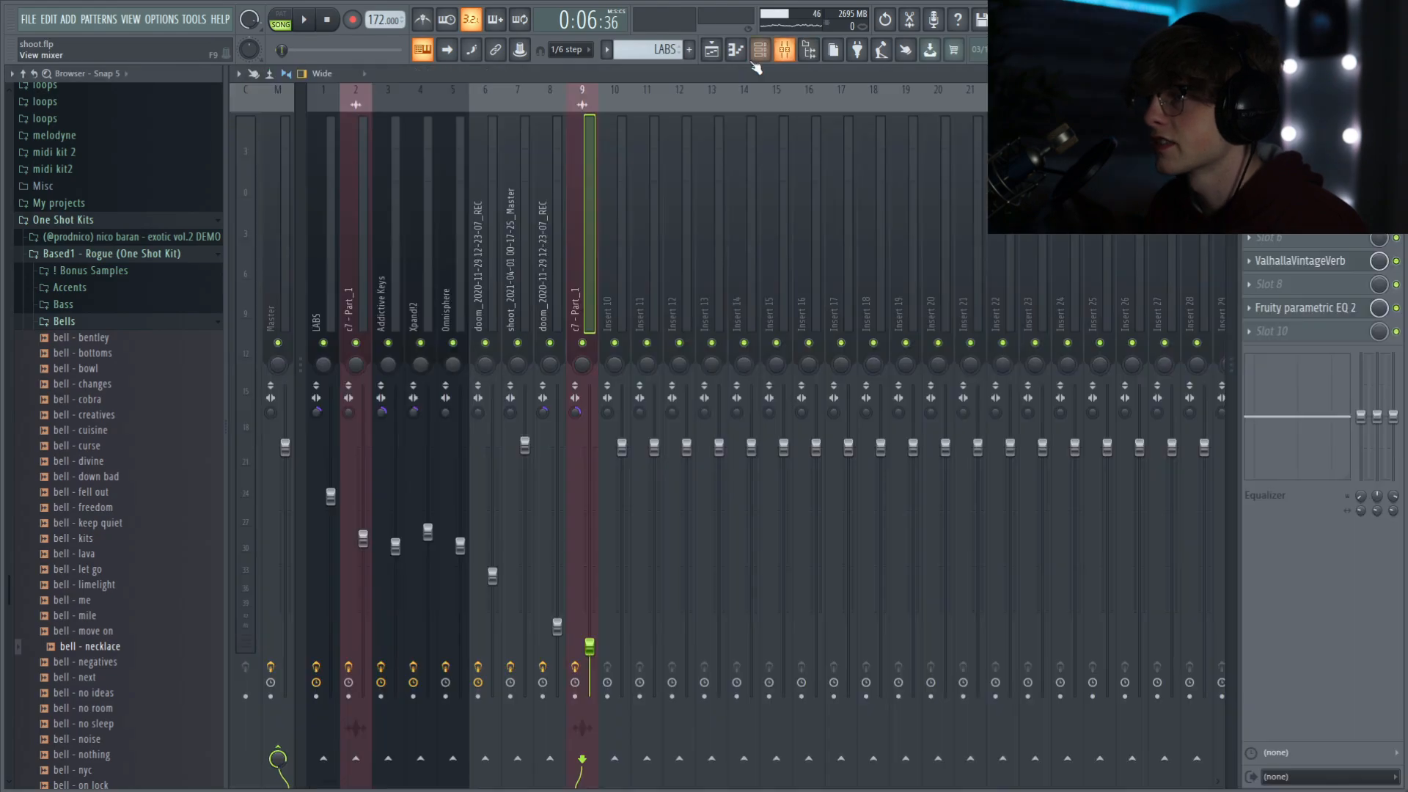
click(784, 49)
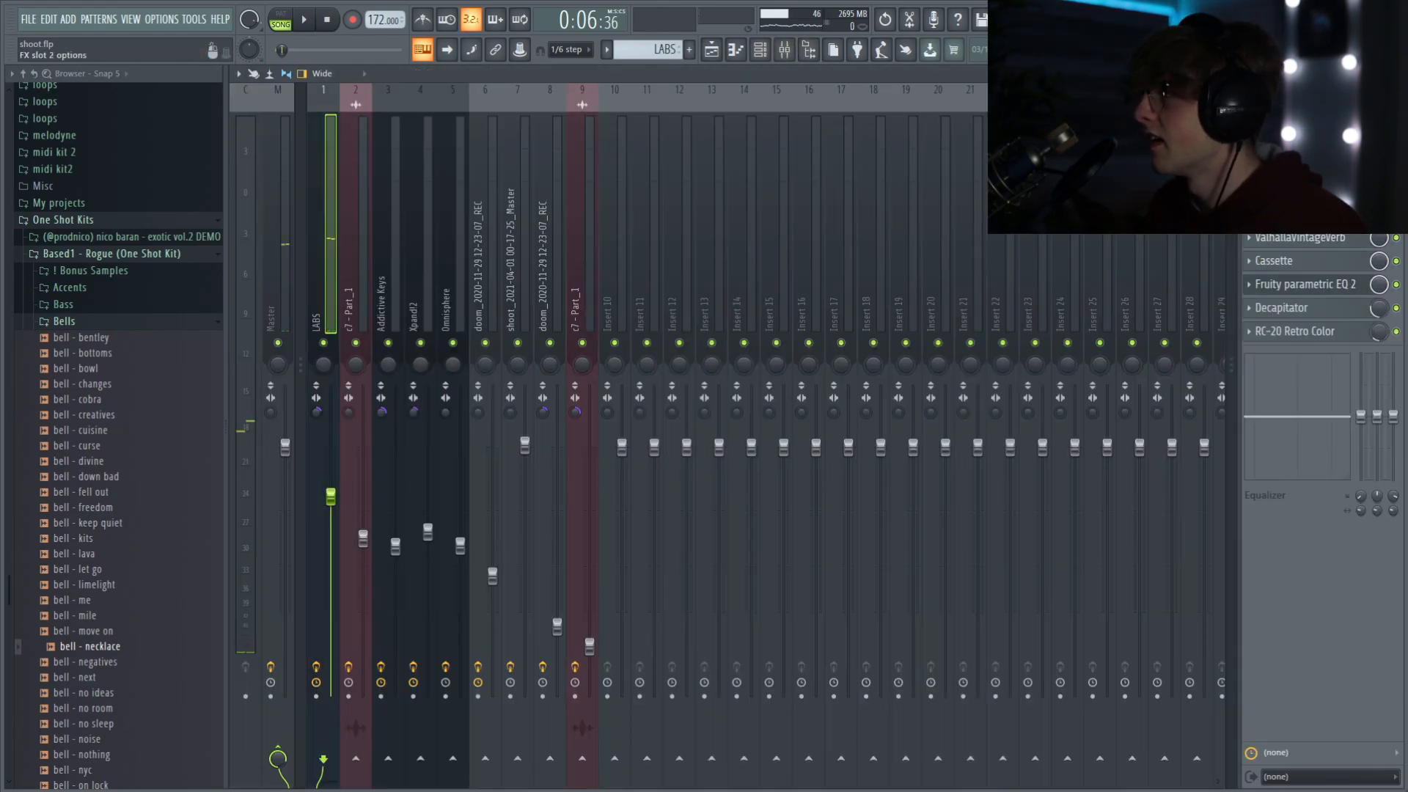
Step: Inspect RC-20 Retro Color and Decapitator in the LABS channel's effects chain
click(1293, 334)
click(1295, 342)
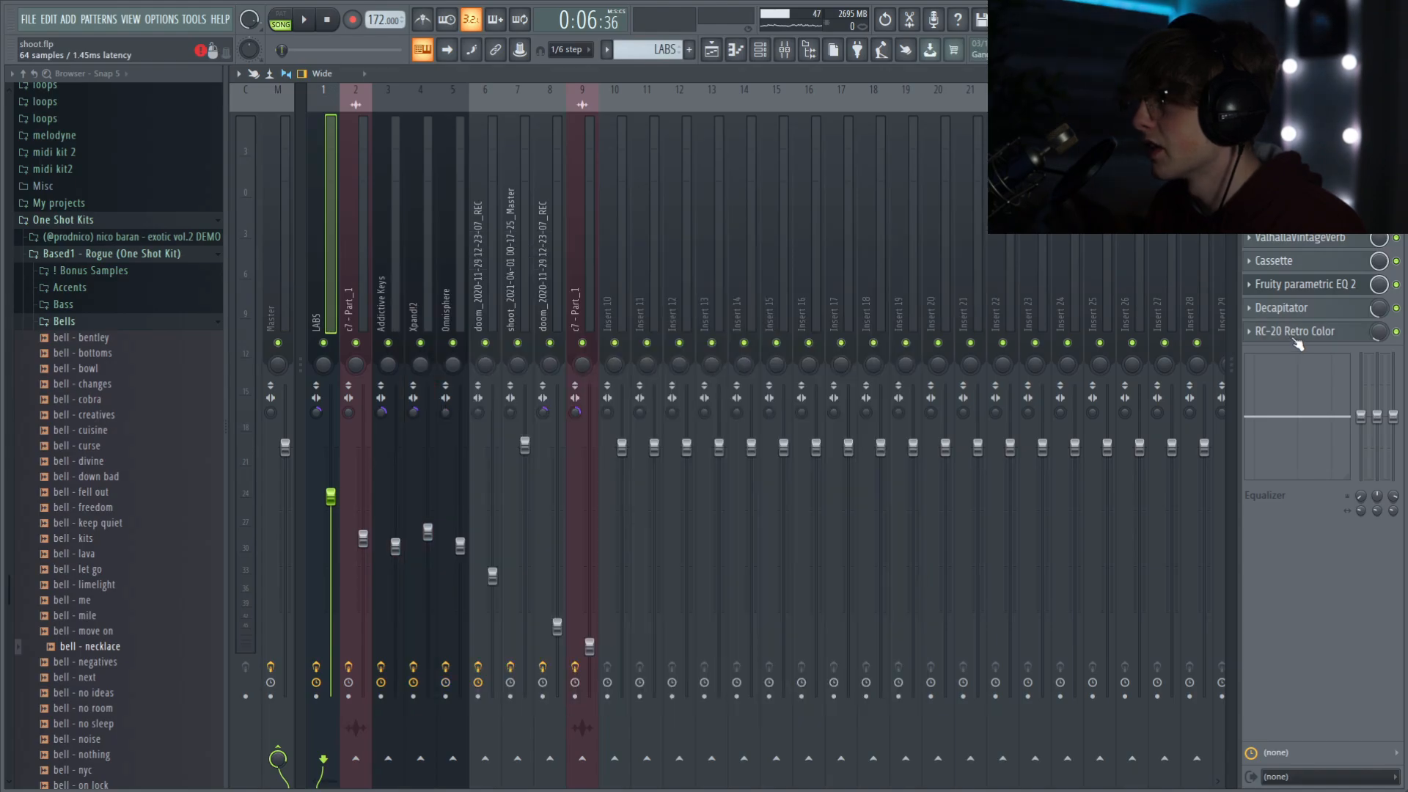
click(1296, 344)
click(1296, 344)
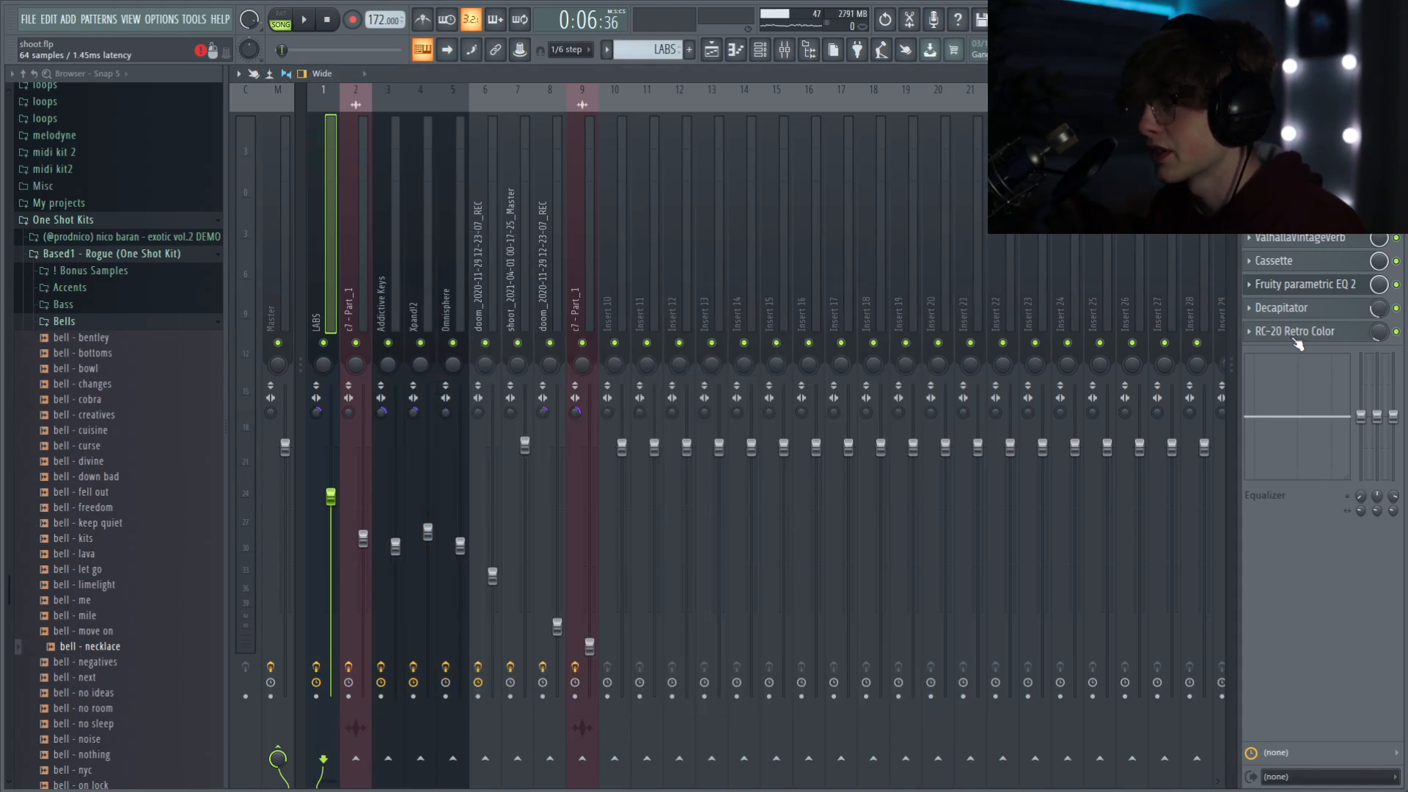
click(1293, 312)
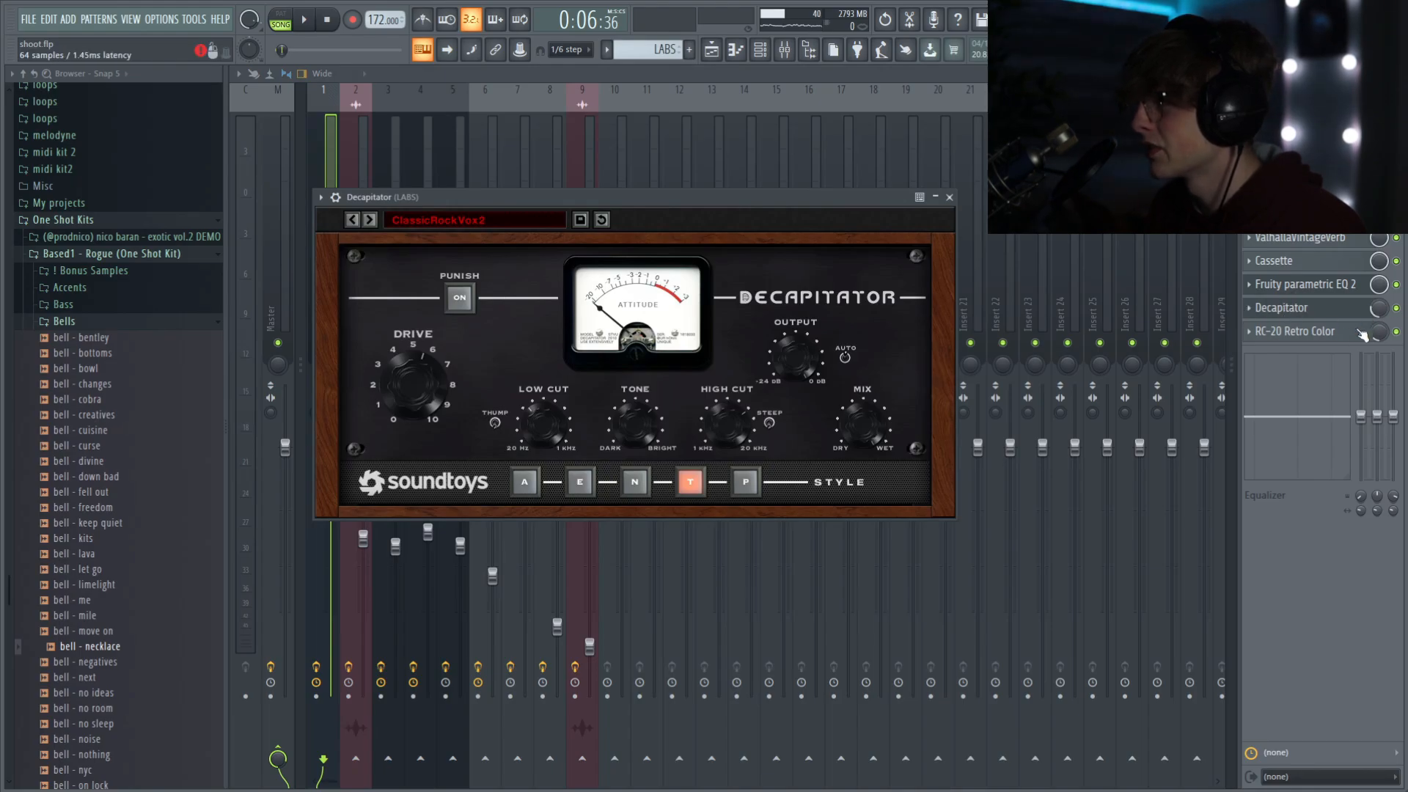
Step: Review the Fruity parametric EQ 2, Cassette and ValhallaVintageVerb settings on the LABS channel, closing the reverb window at the end
click(1308, 287)
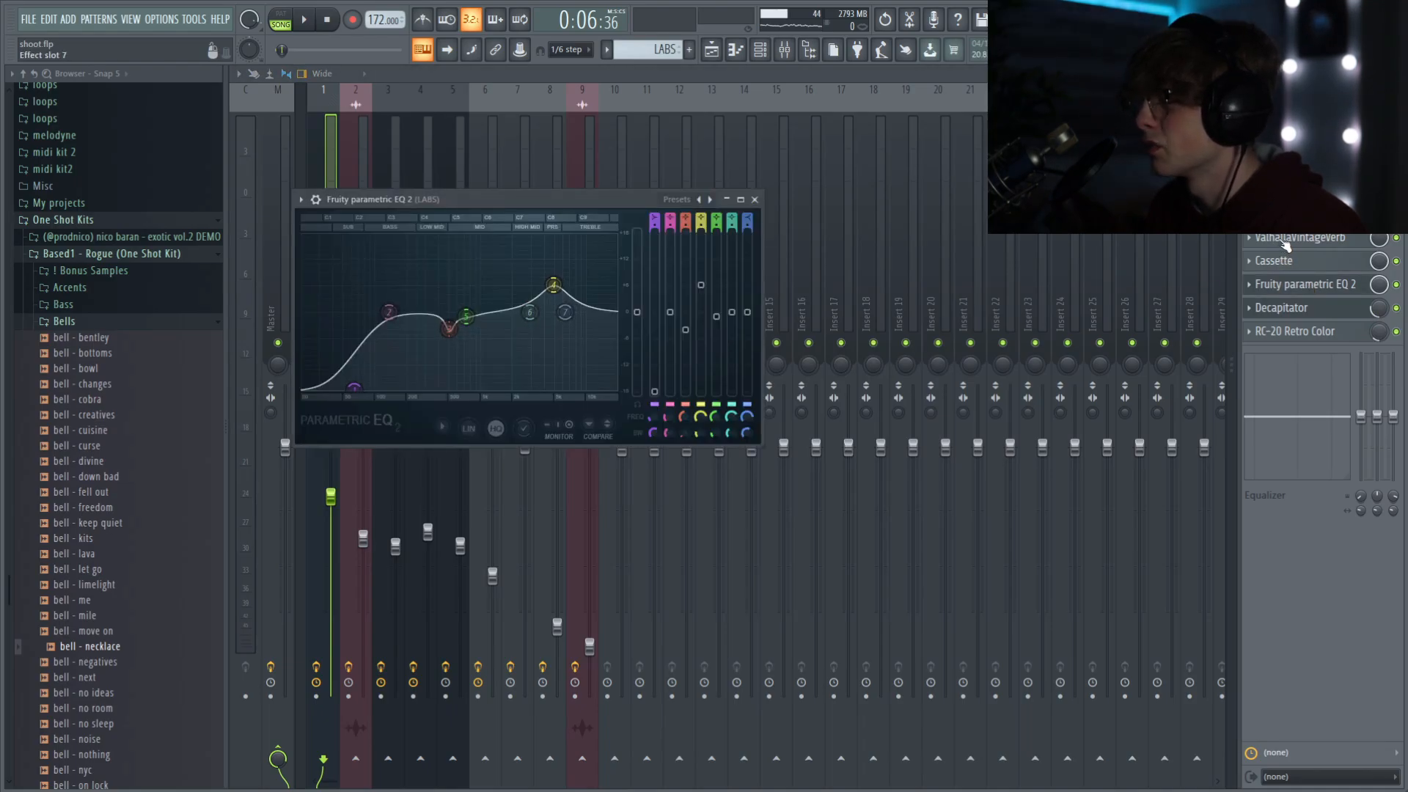
click(1285, 258)
click(1285, 238)
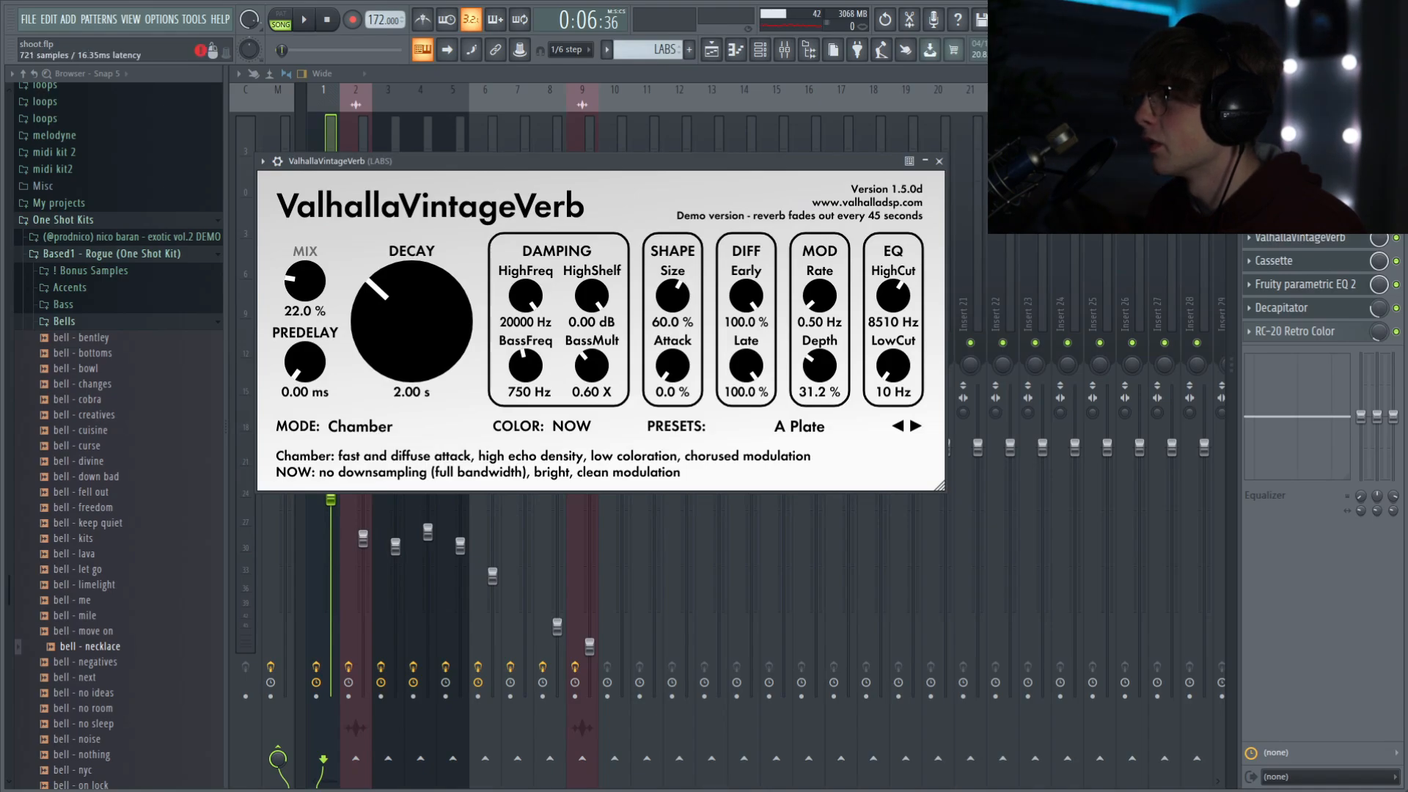
click(940, 160)
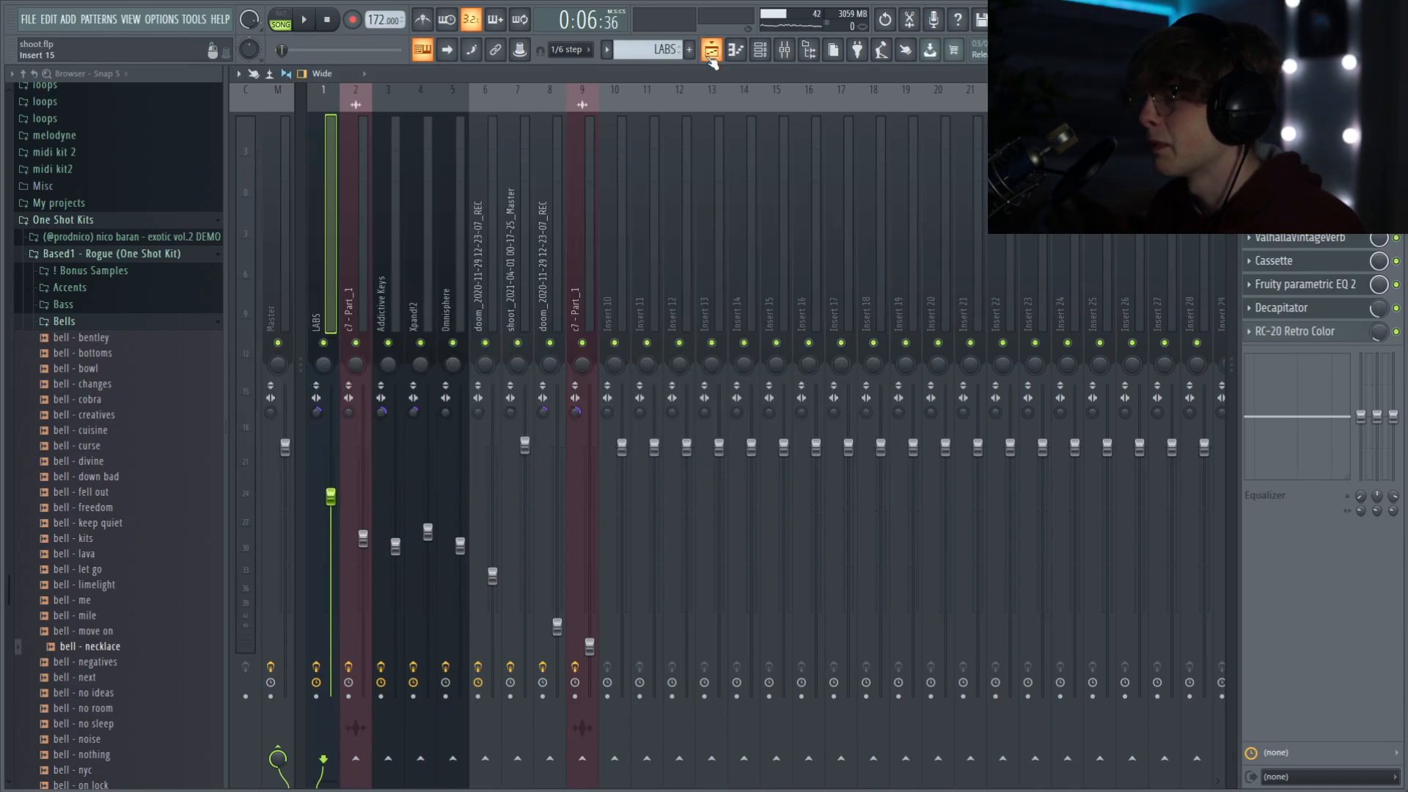
Step: Open the LABS #2 clip from the playlist in the piano roll and play its melody briefly
click(711, 50)
double_click(440, 169)
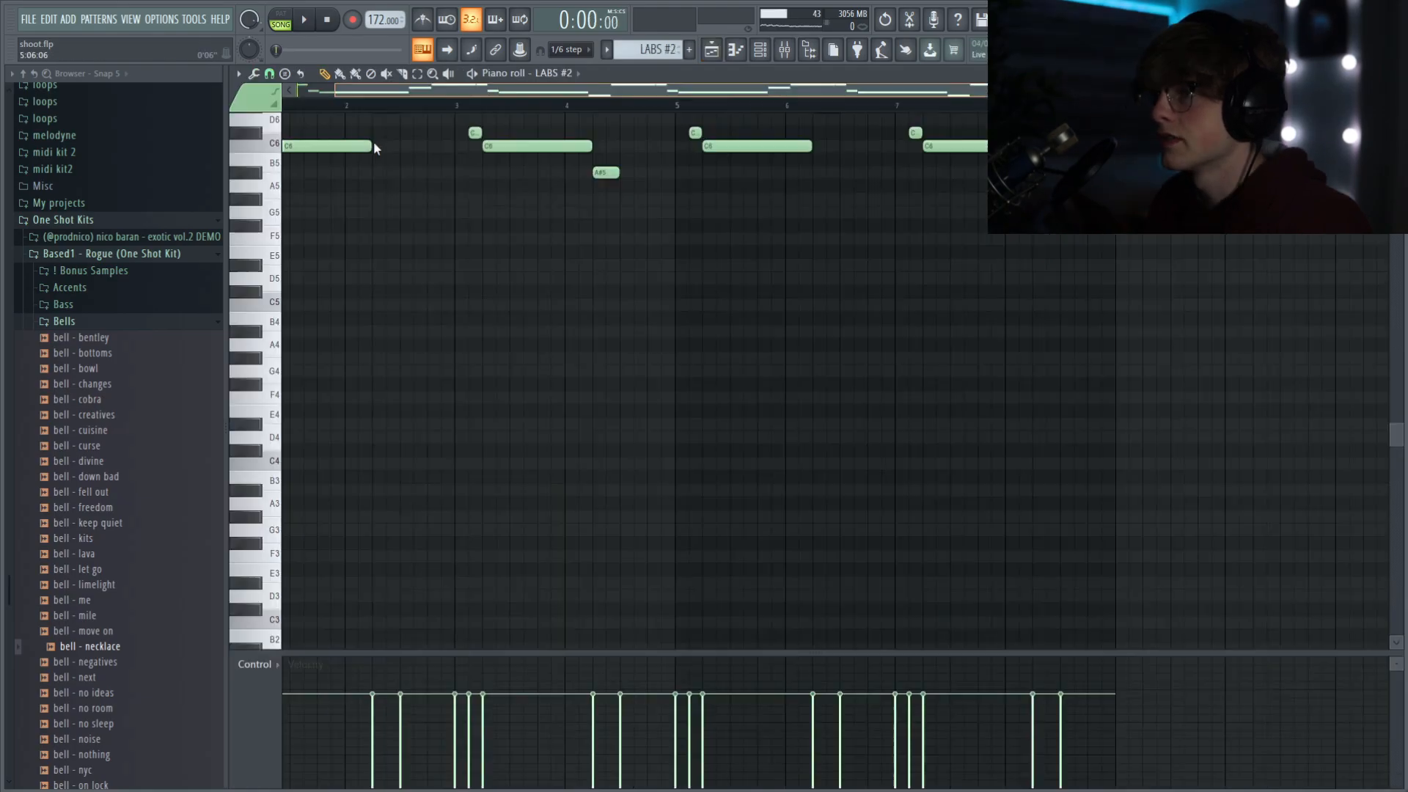
drag(523, 91, 290, 316)
key(space)
key(space)
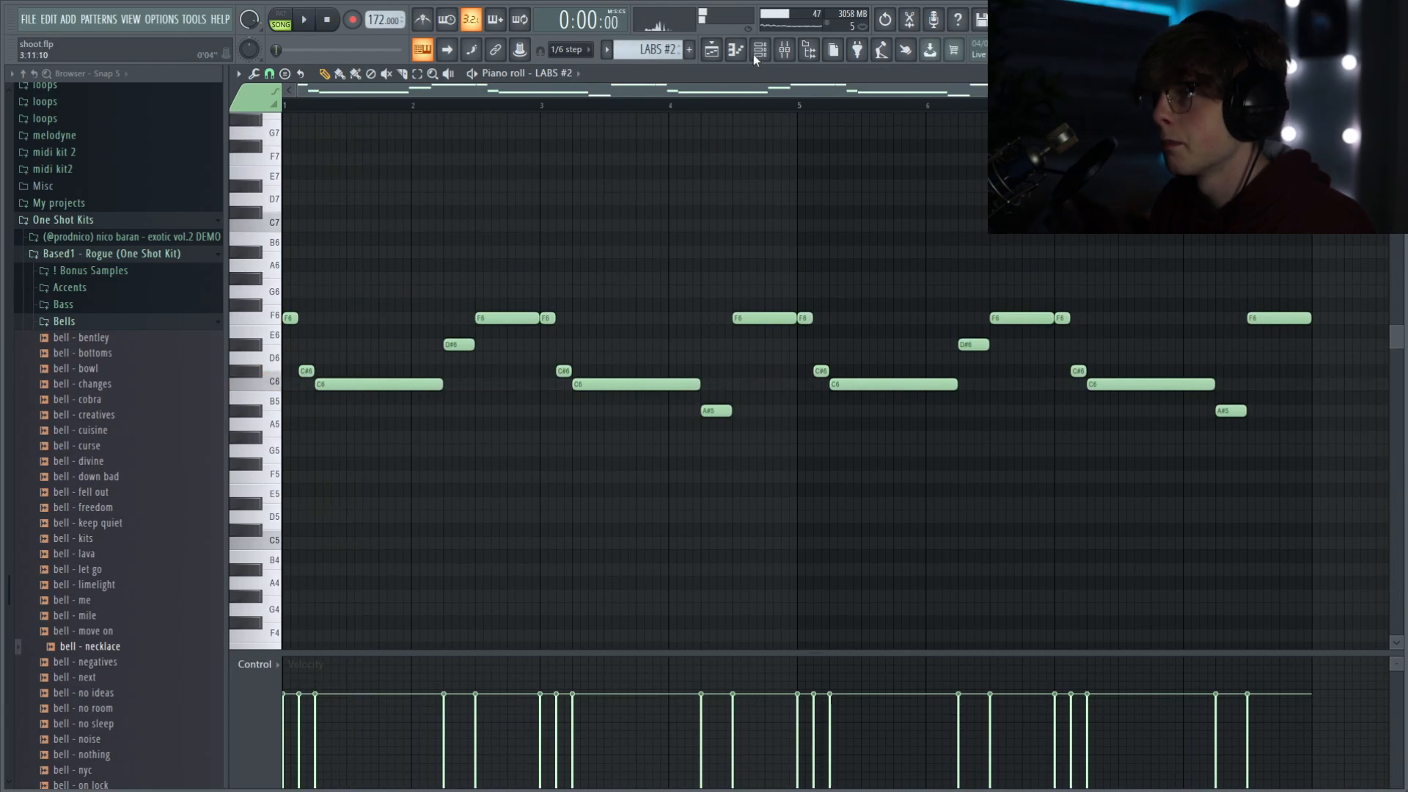
Step: Inspect the Fruity parametric EQ 2, ValhallaVintageVerb and Tube Screamer settings on the c7 - Part_1 mixer track
click(763, 50)
click(784, 50)
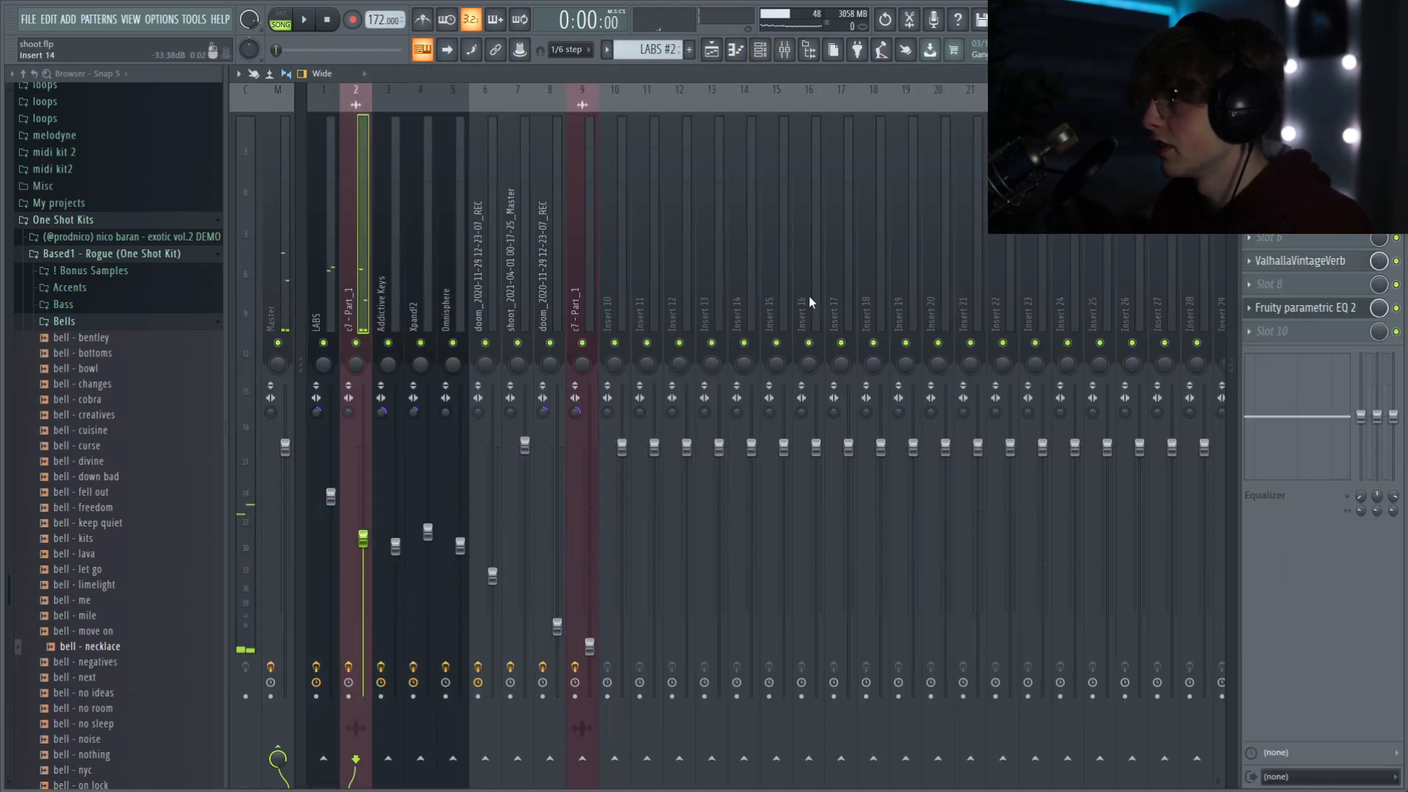
click(1291, 312)
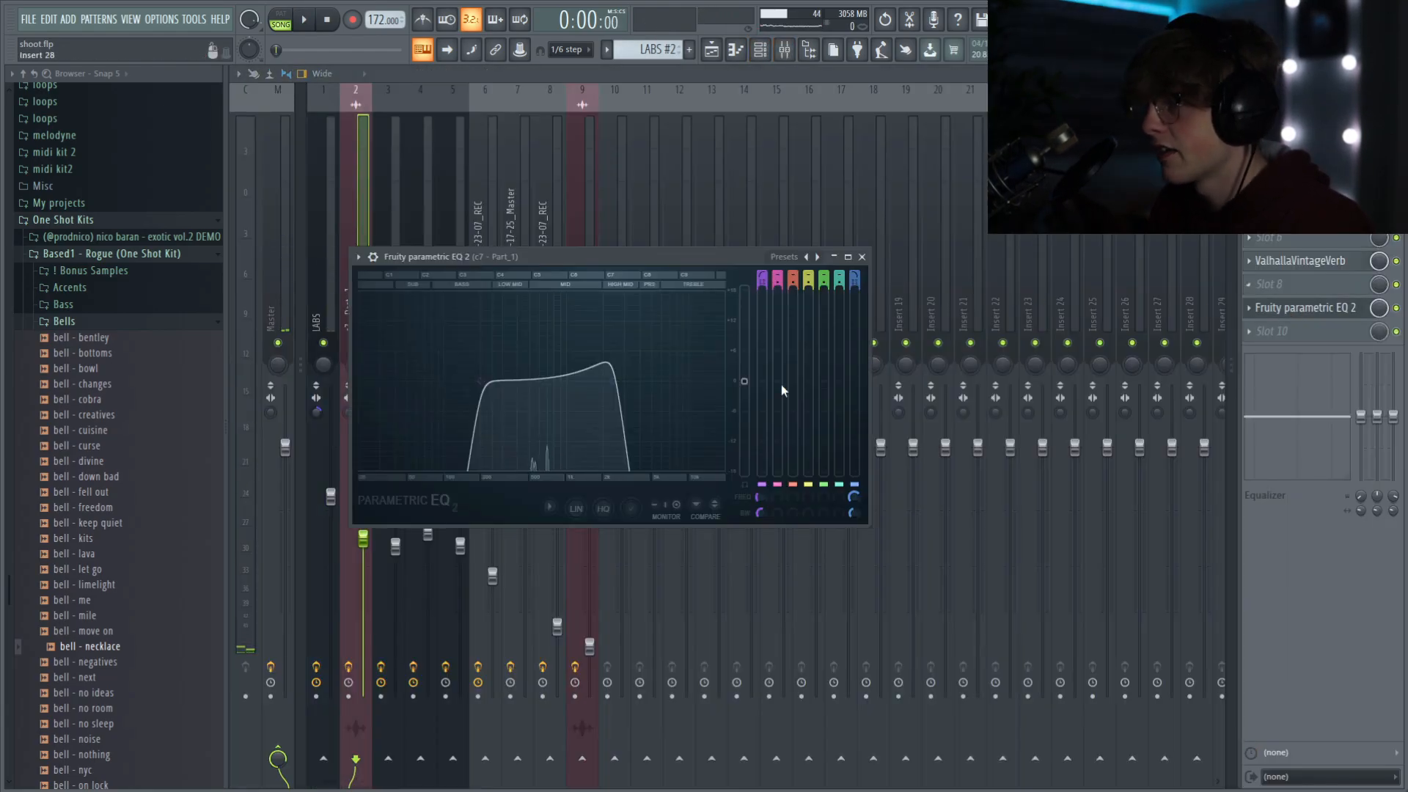
click(1289, 265)
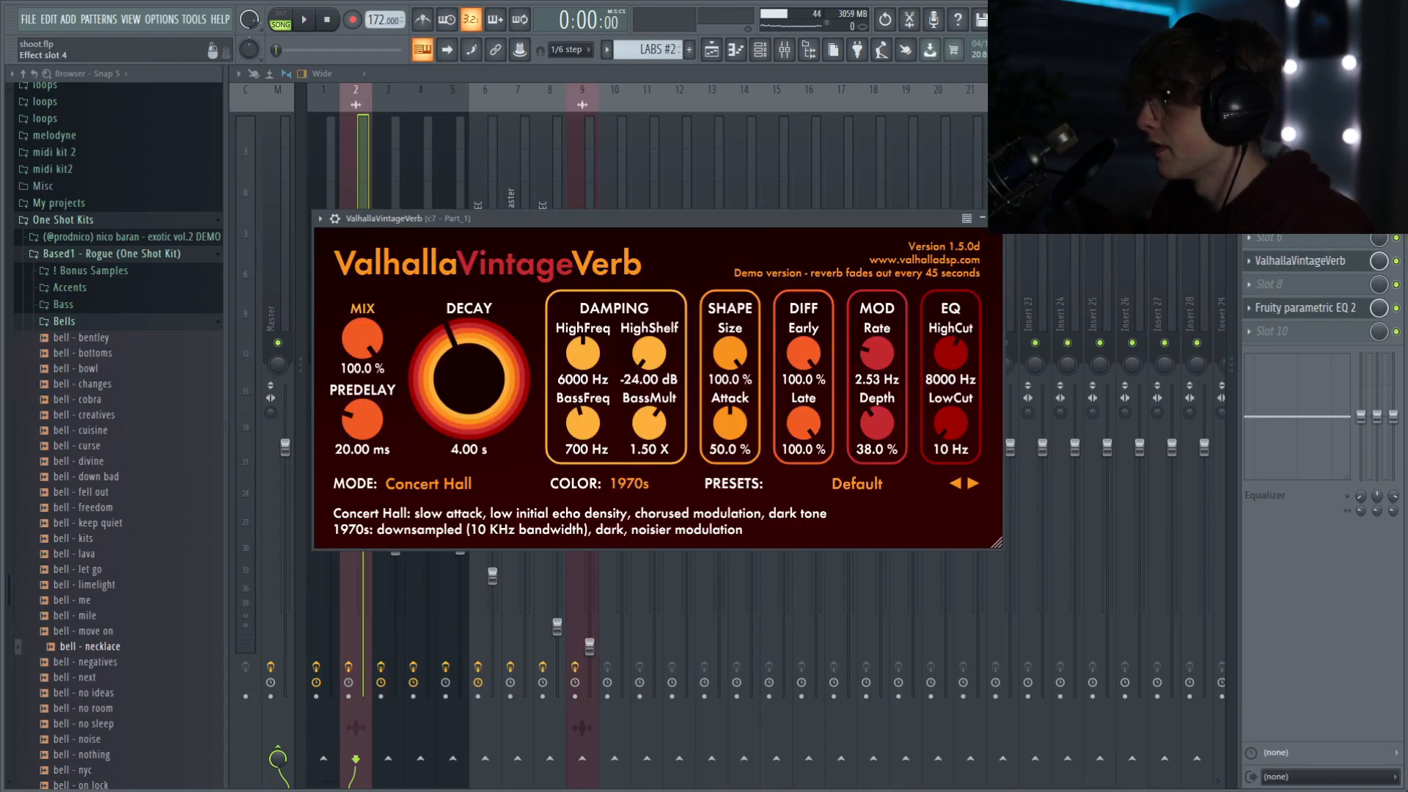
click(1290, 191)
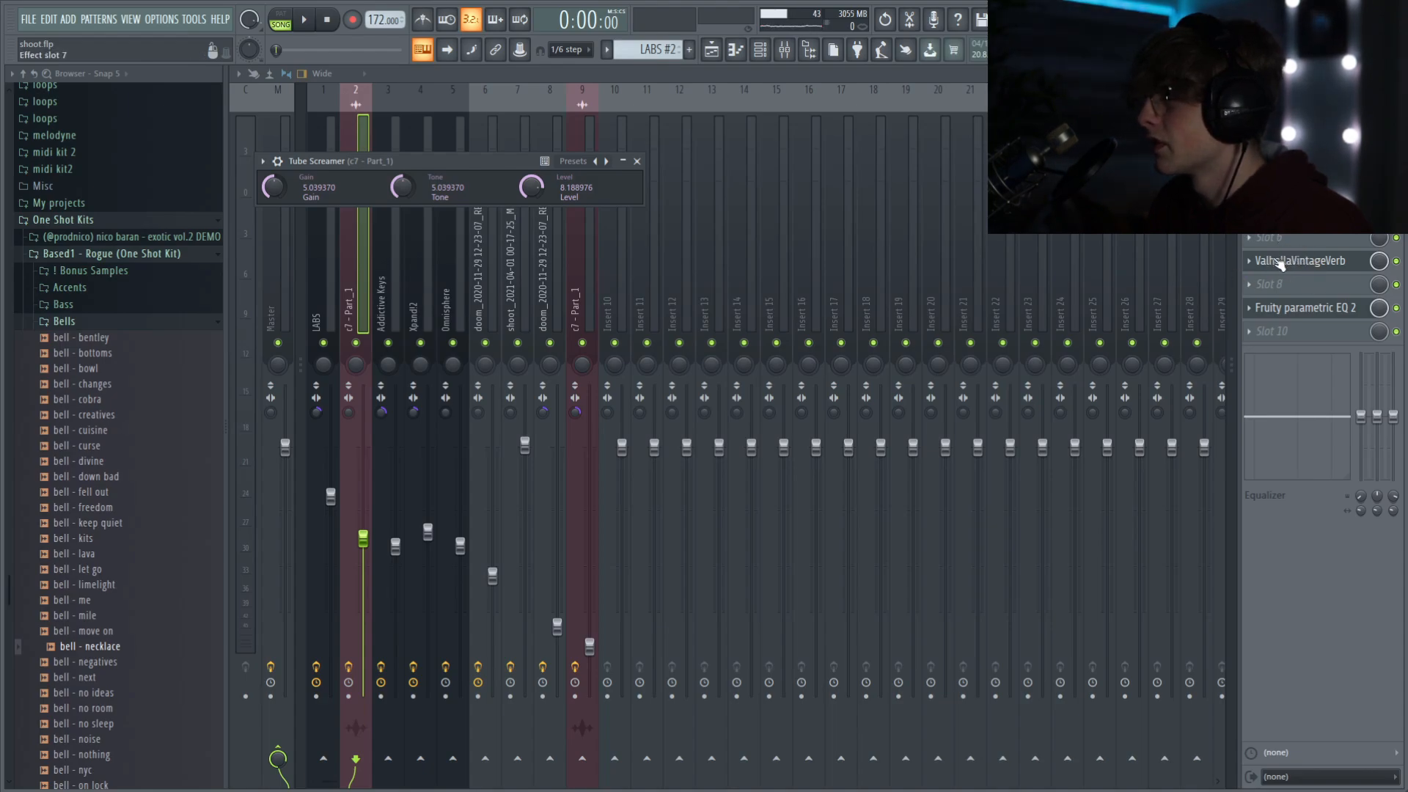
Step: Move ValhallaVintageVerb to slot 6 on the c7 - Part_1 track and play the melody with the reverb and EQ bypassed
drag(1296, 266, 1289, 192)
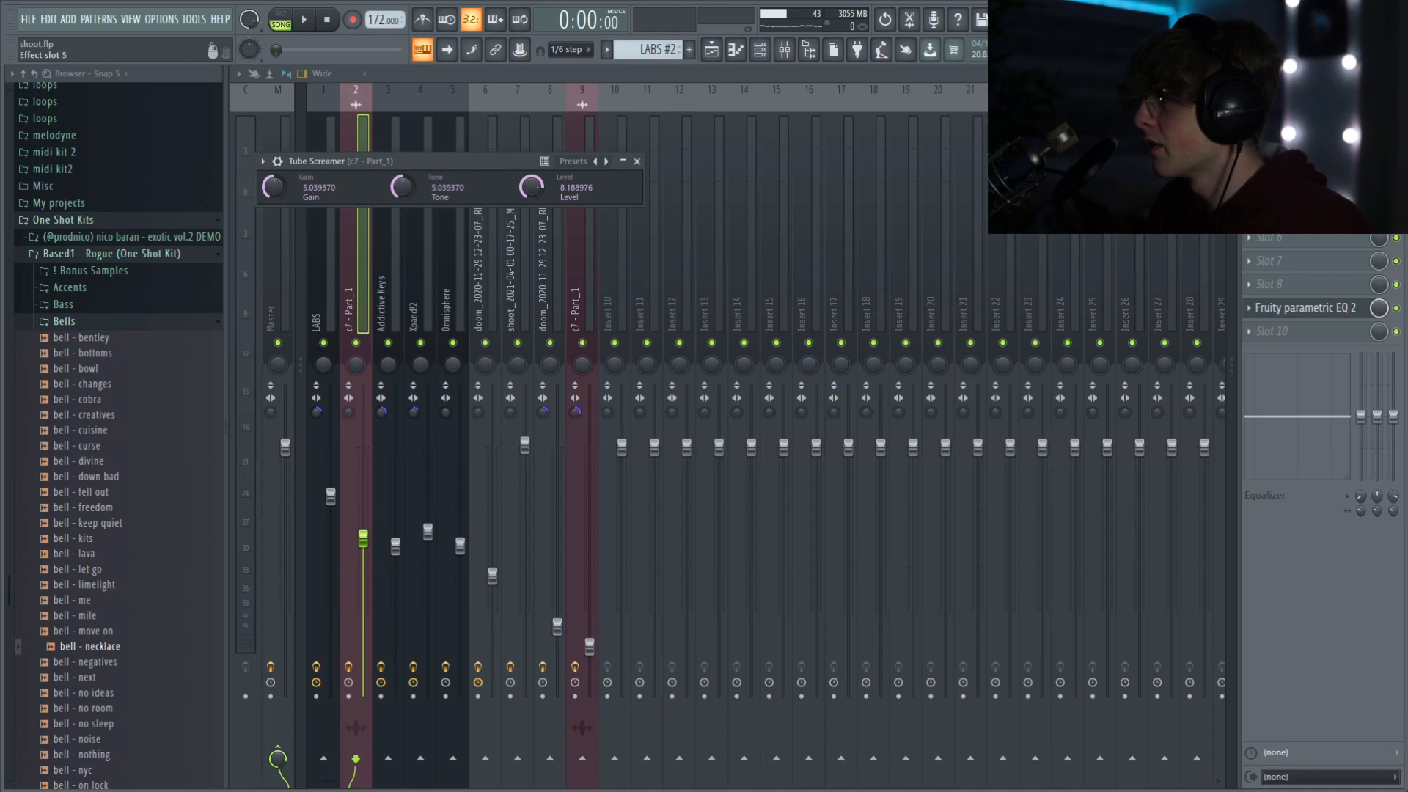
drag(1291, 214, 1297, 242)
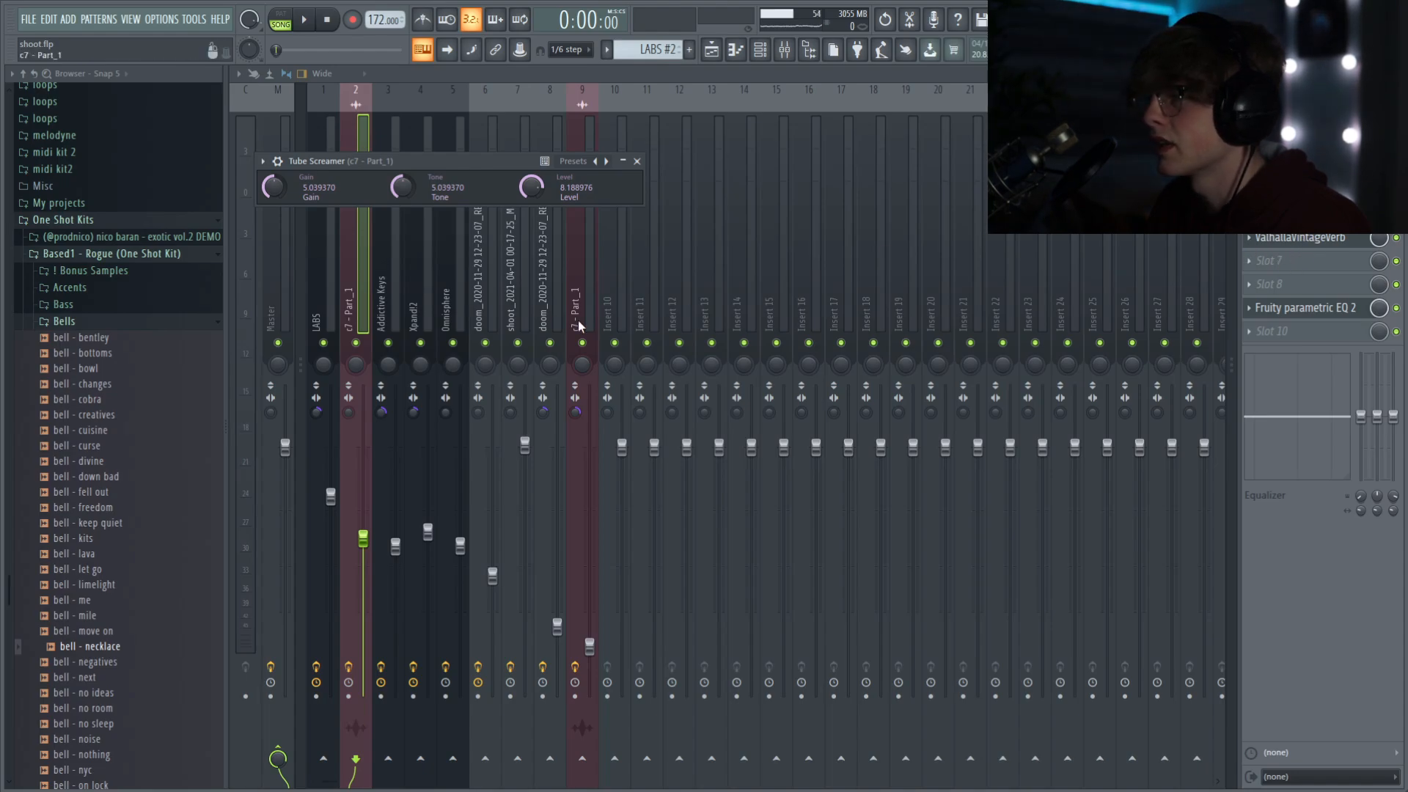
click(1397, 308)
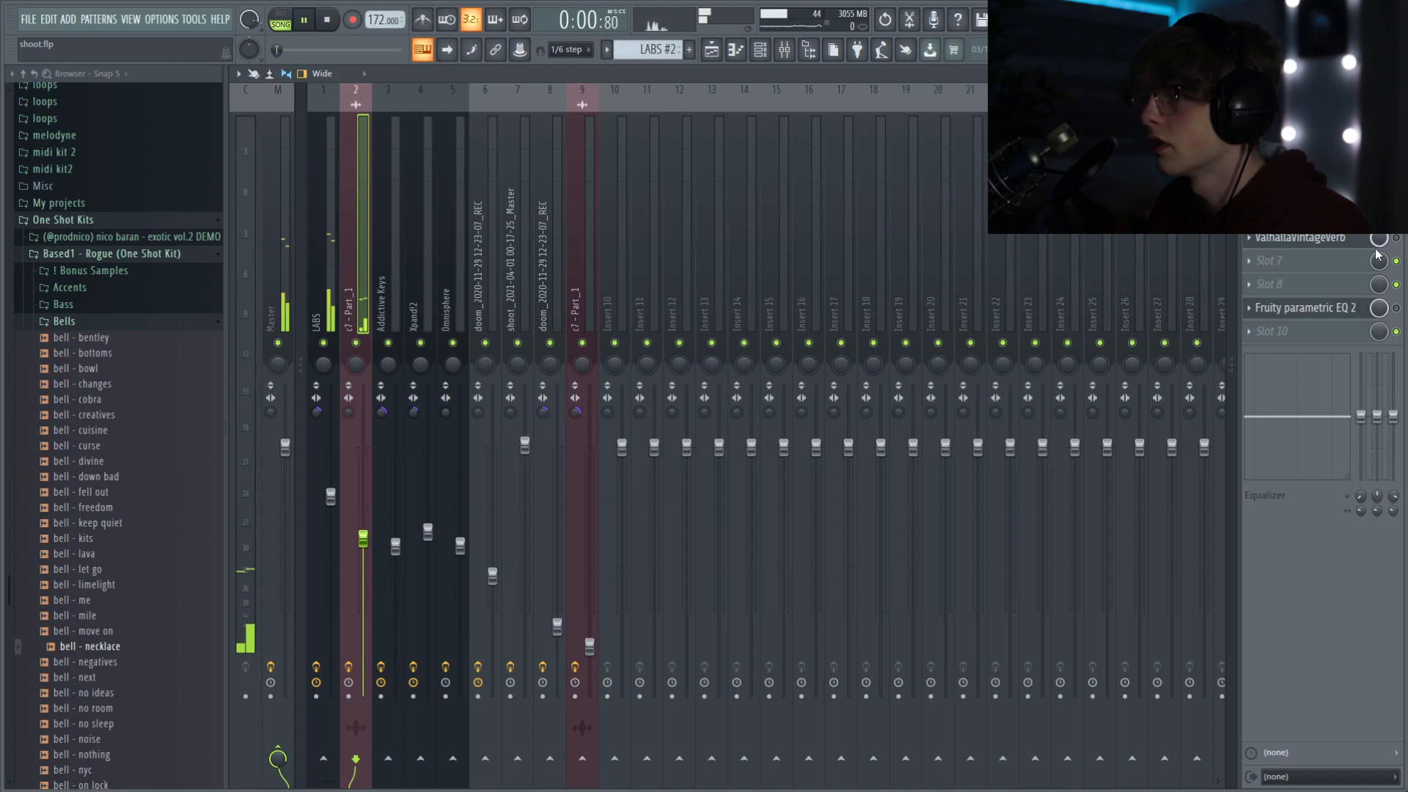
key(space)
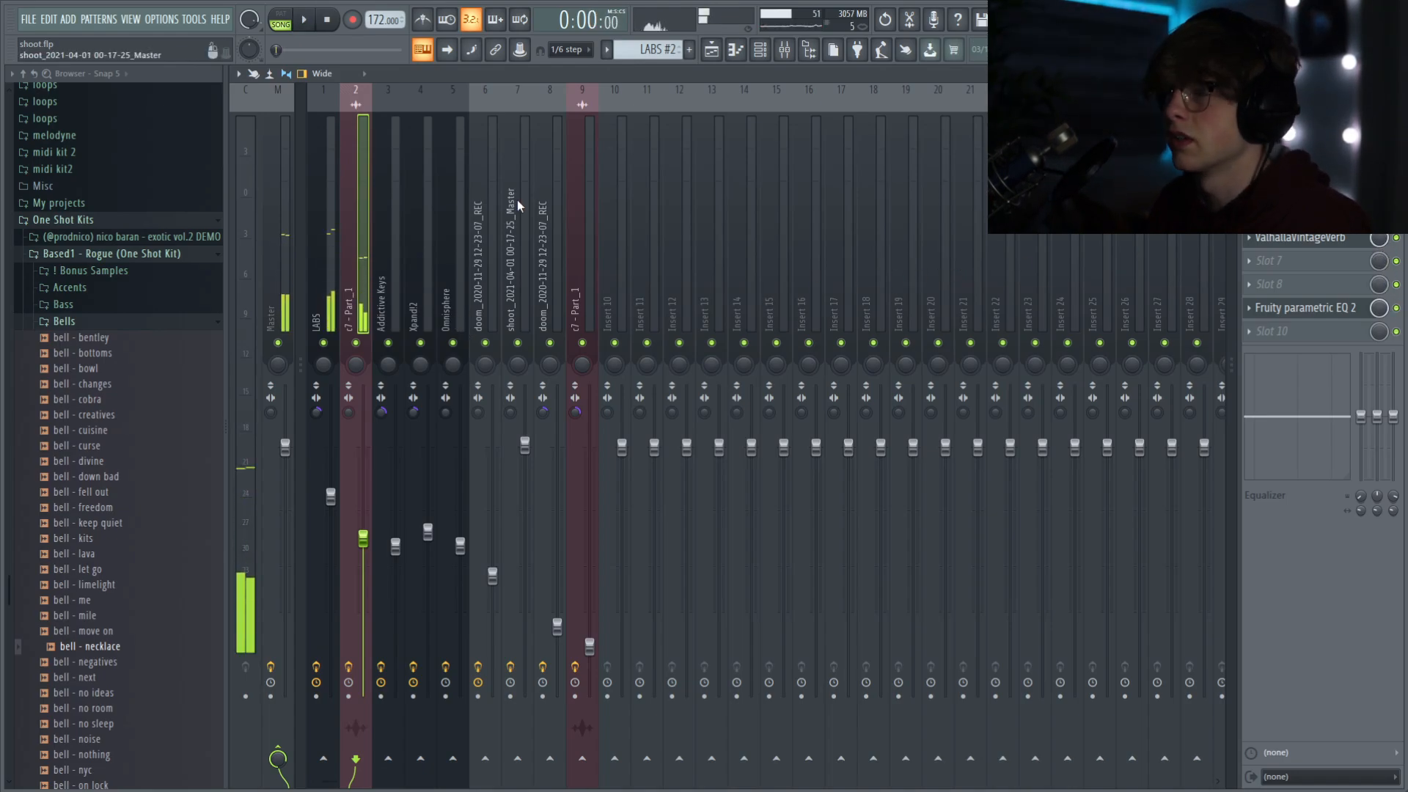
Step: Return to the LABS #2 melody in the piano roll
click(734, 49)
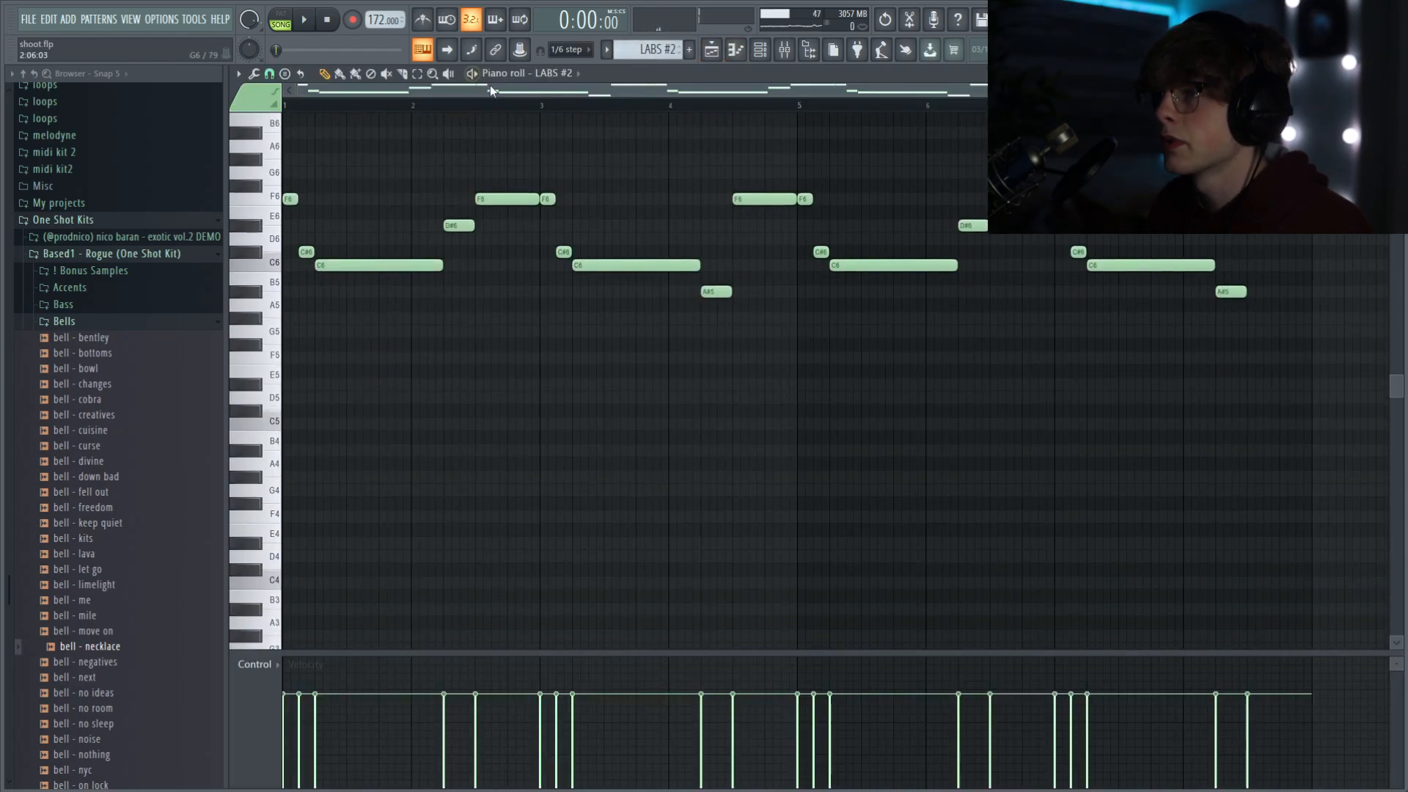
scroll(308, 258, up, 2)
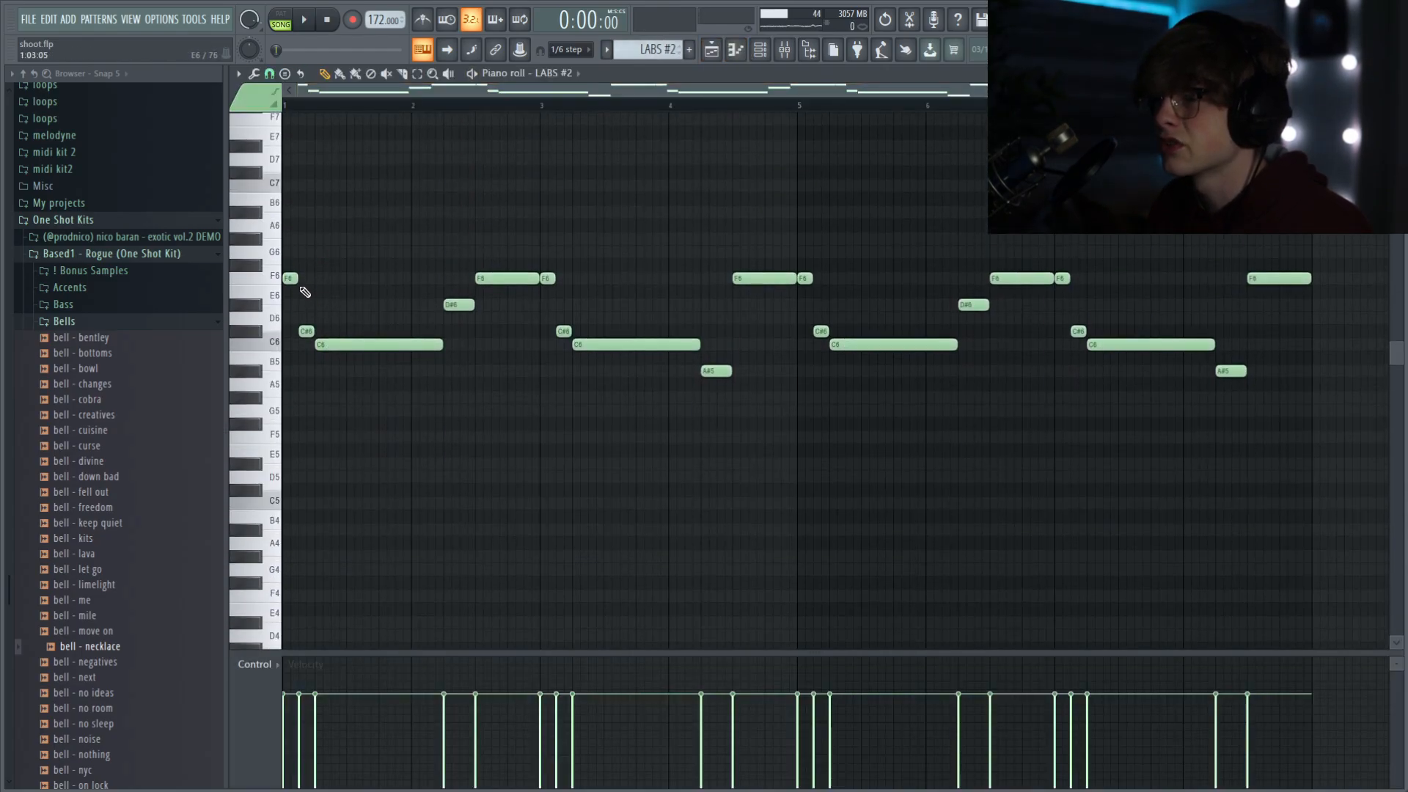
scroll(291, 277, up, 2)
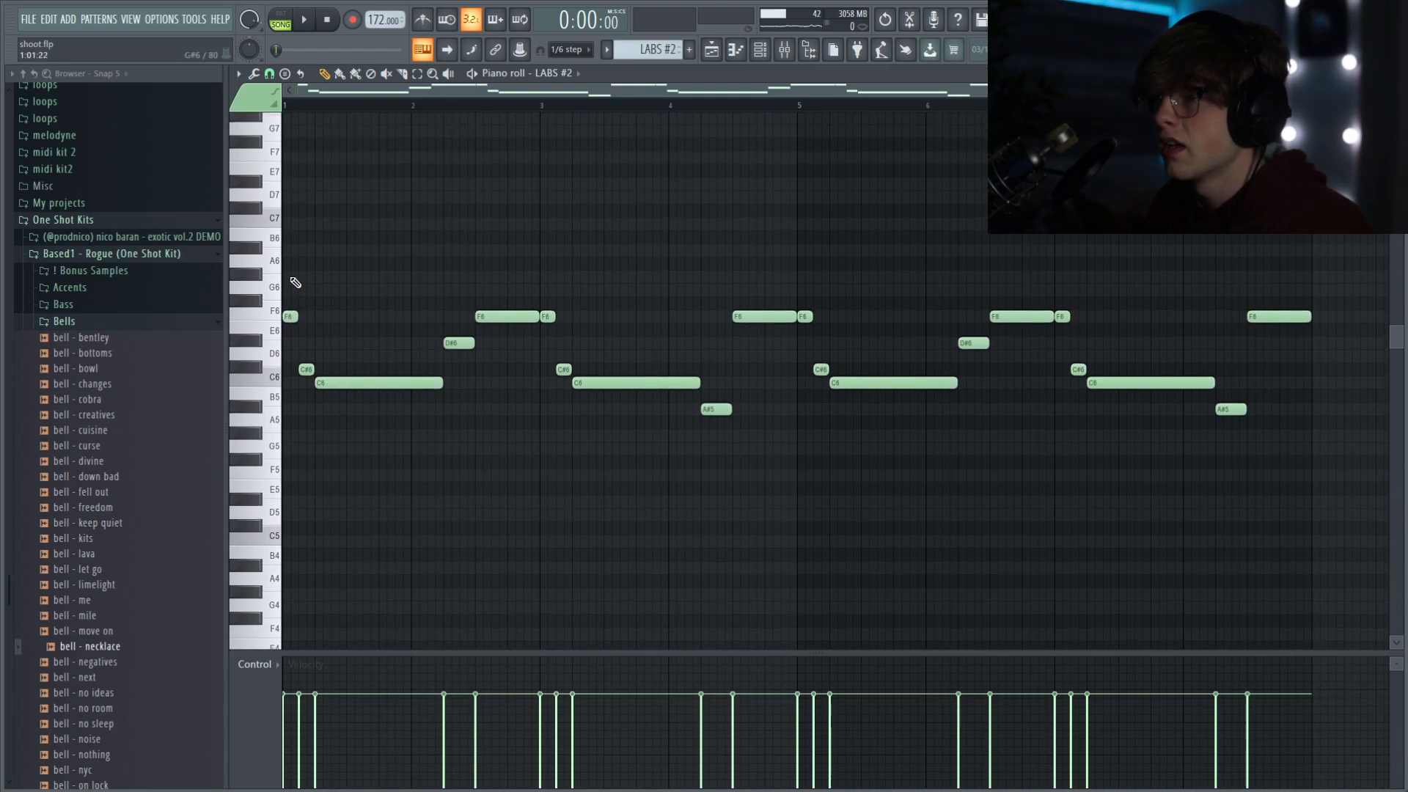
drag(317, 240, 276, 274)
right_click(316, 279)
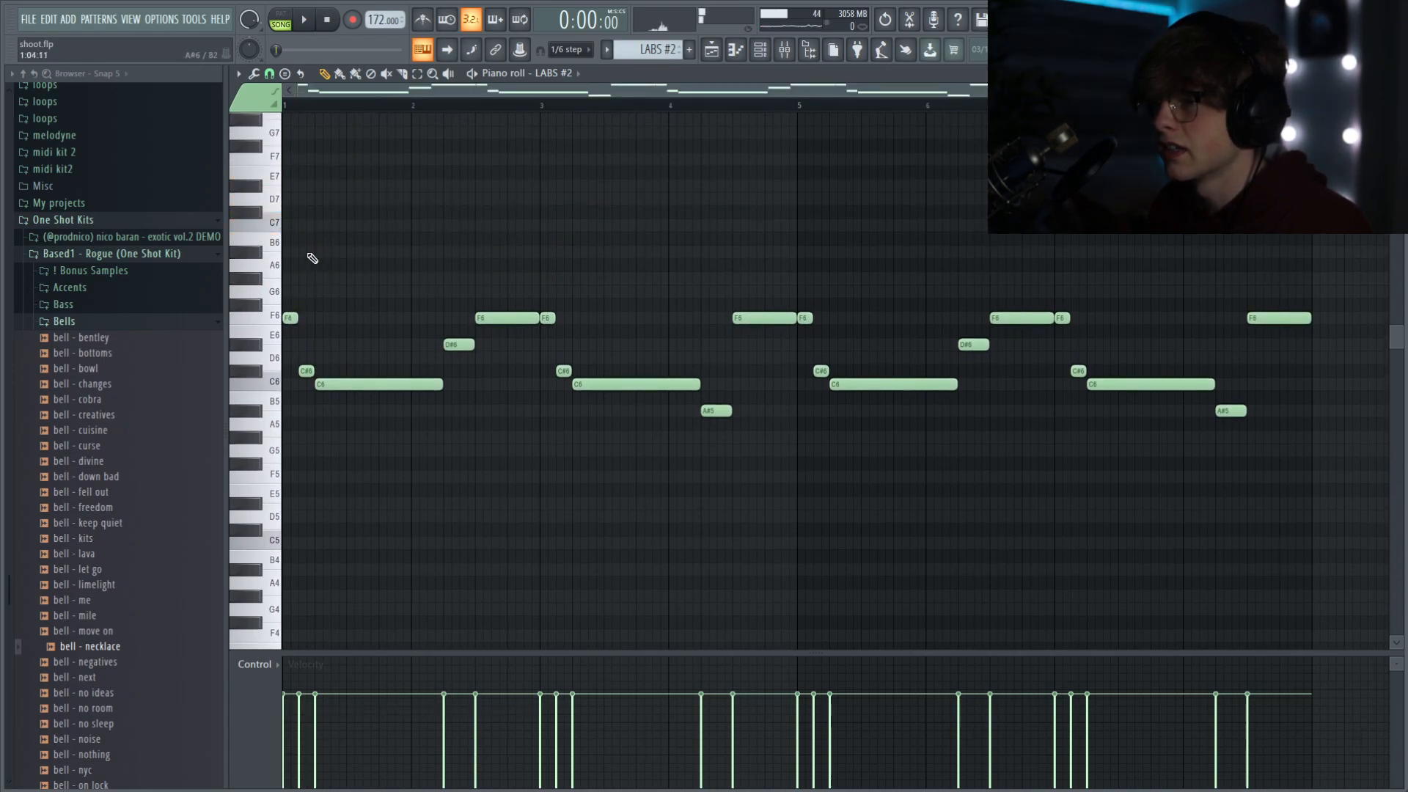
click(308, 256)
right_click(311, 258)
Step: Audition the F6 and C#6 notes that open the LABS #2 melody and play the pattern from the start
scroll(320, 271, down, 2)
scroll(340, 299, up, 1)
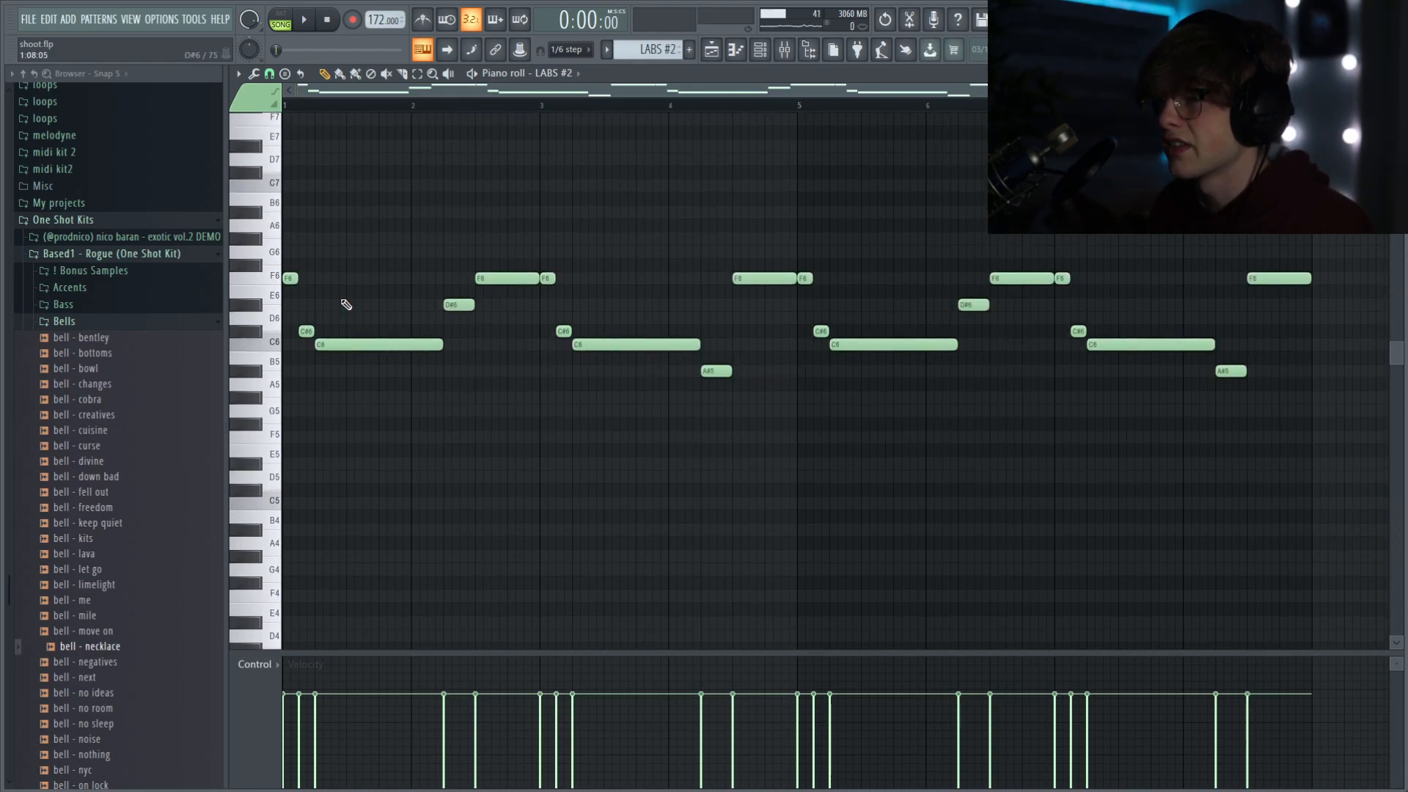
click(287, 278)
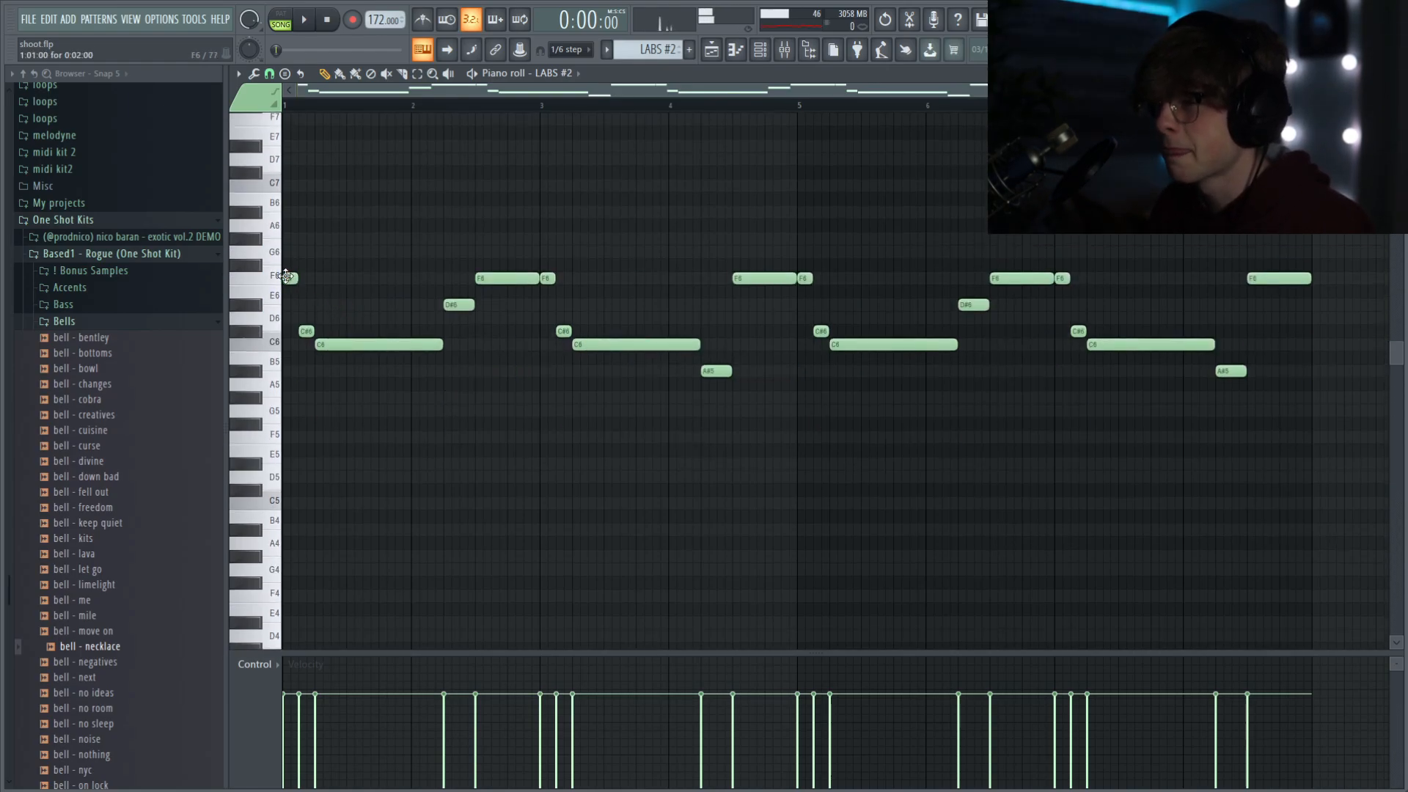
click(307, 332)
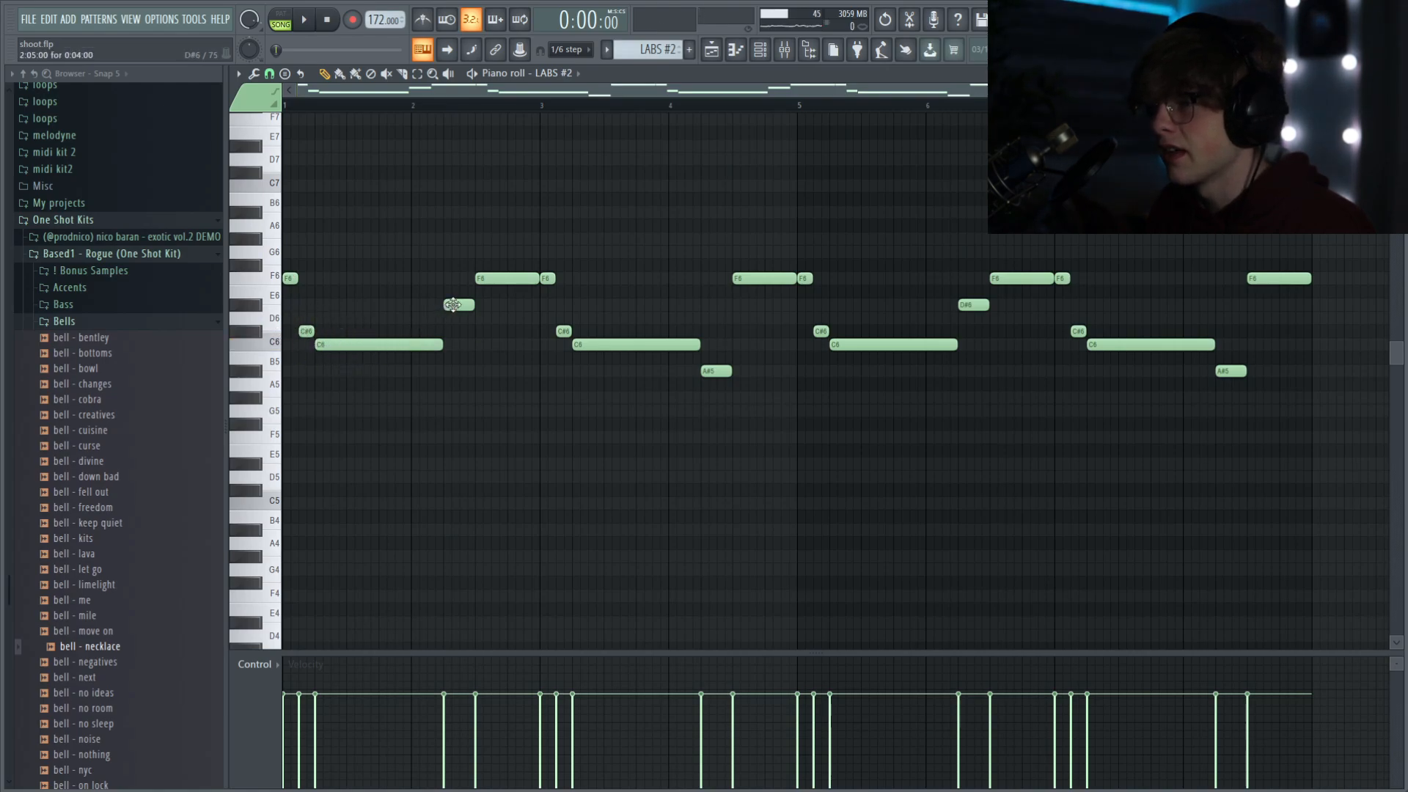
key(space)
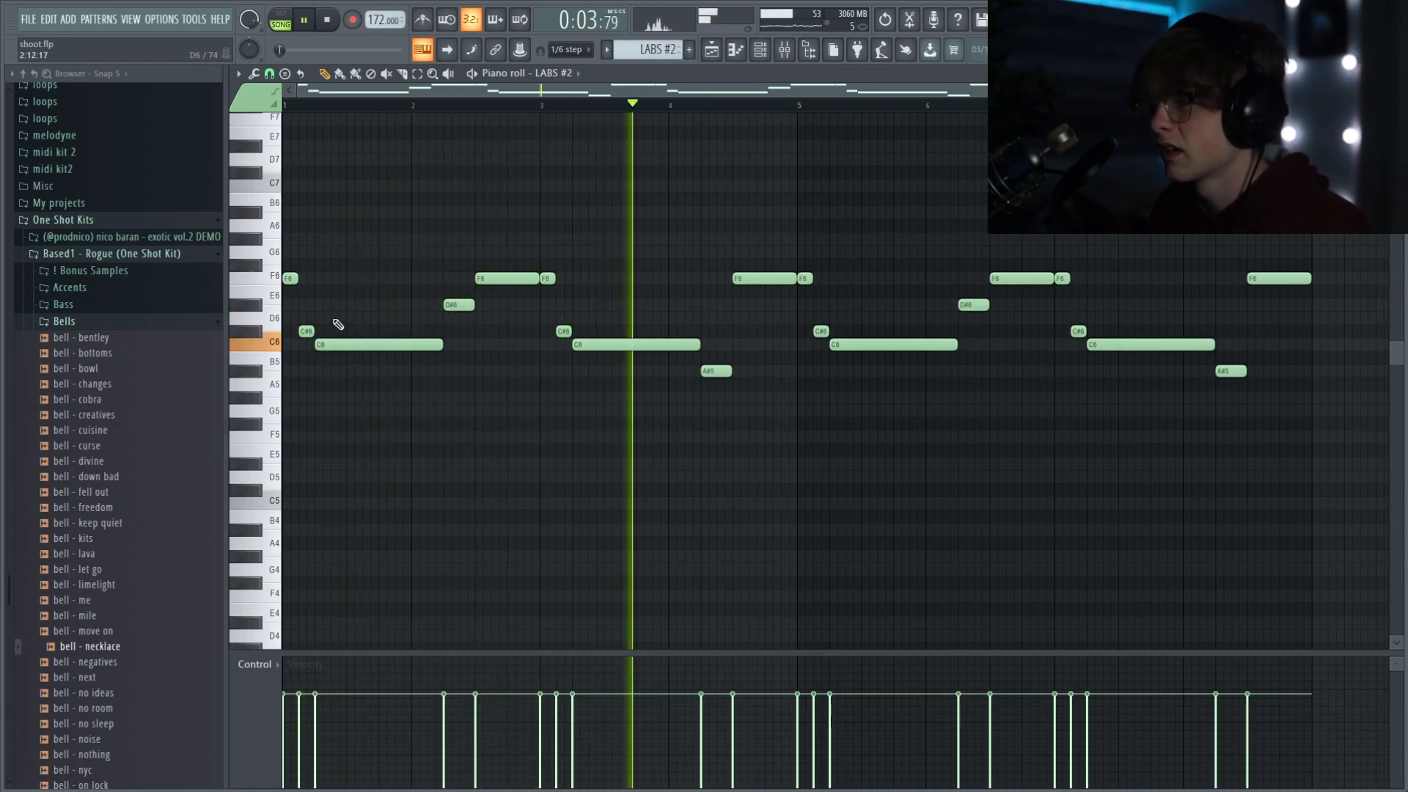
key(space)
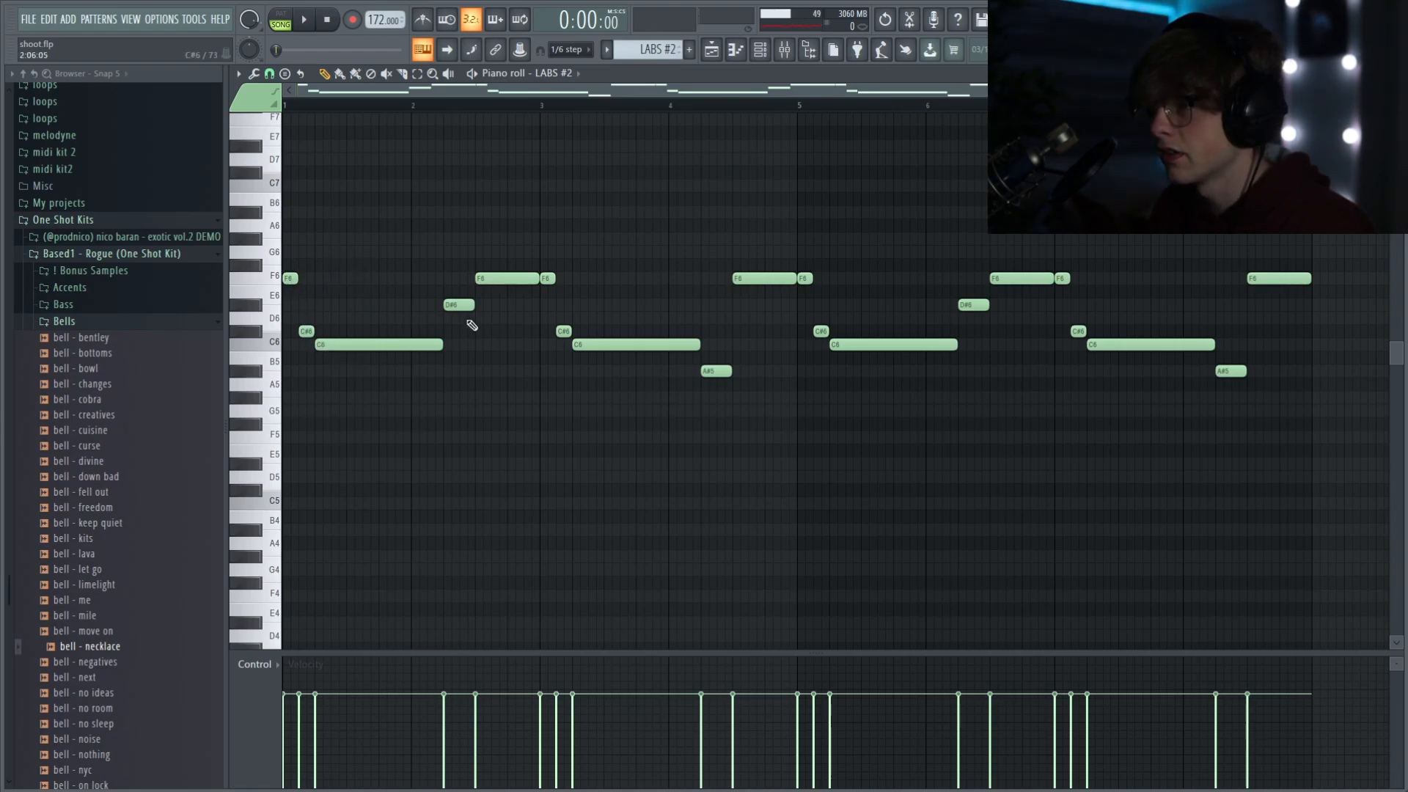
Step: Replay the LABS #2 melody several times and audition the D#6 note in bar 2
key(space)
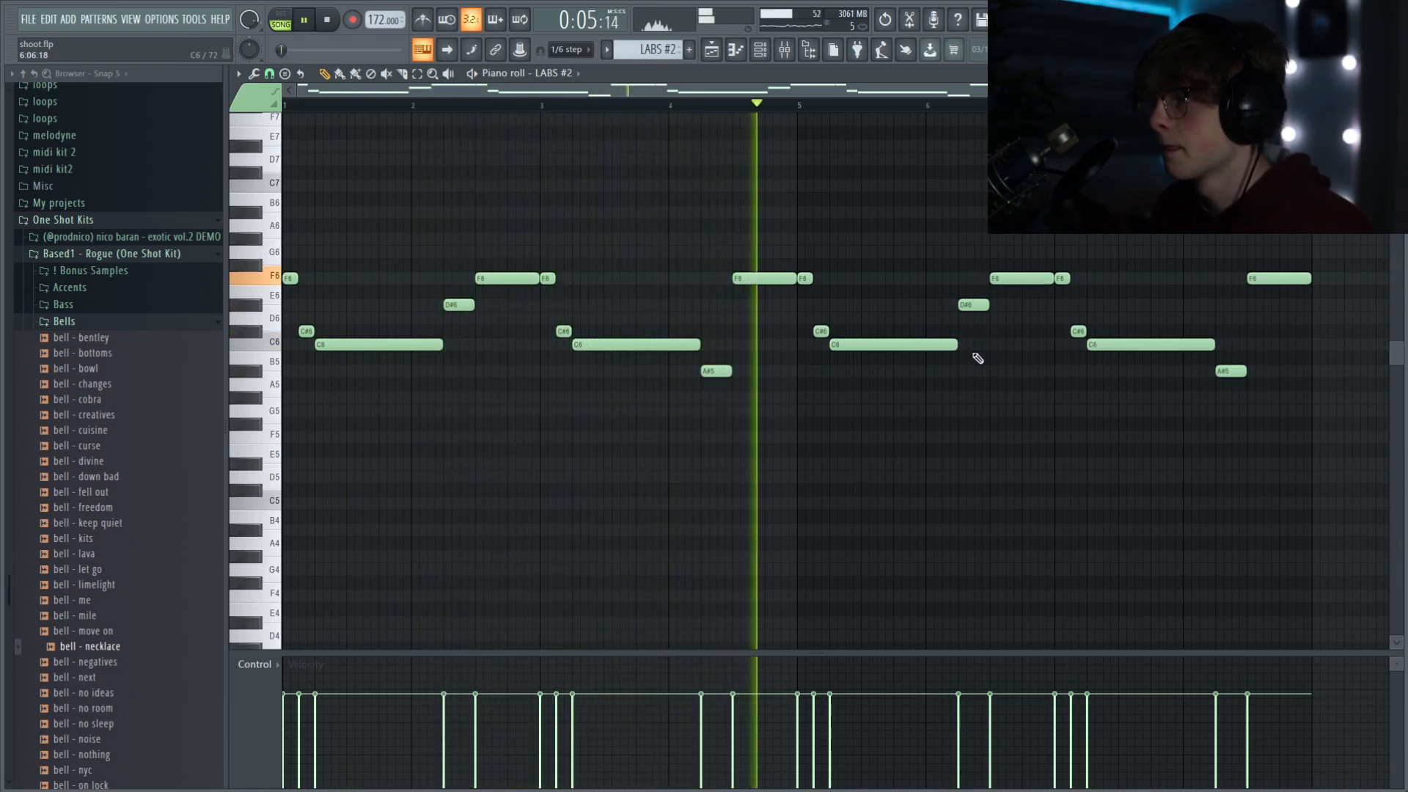
key(space)
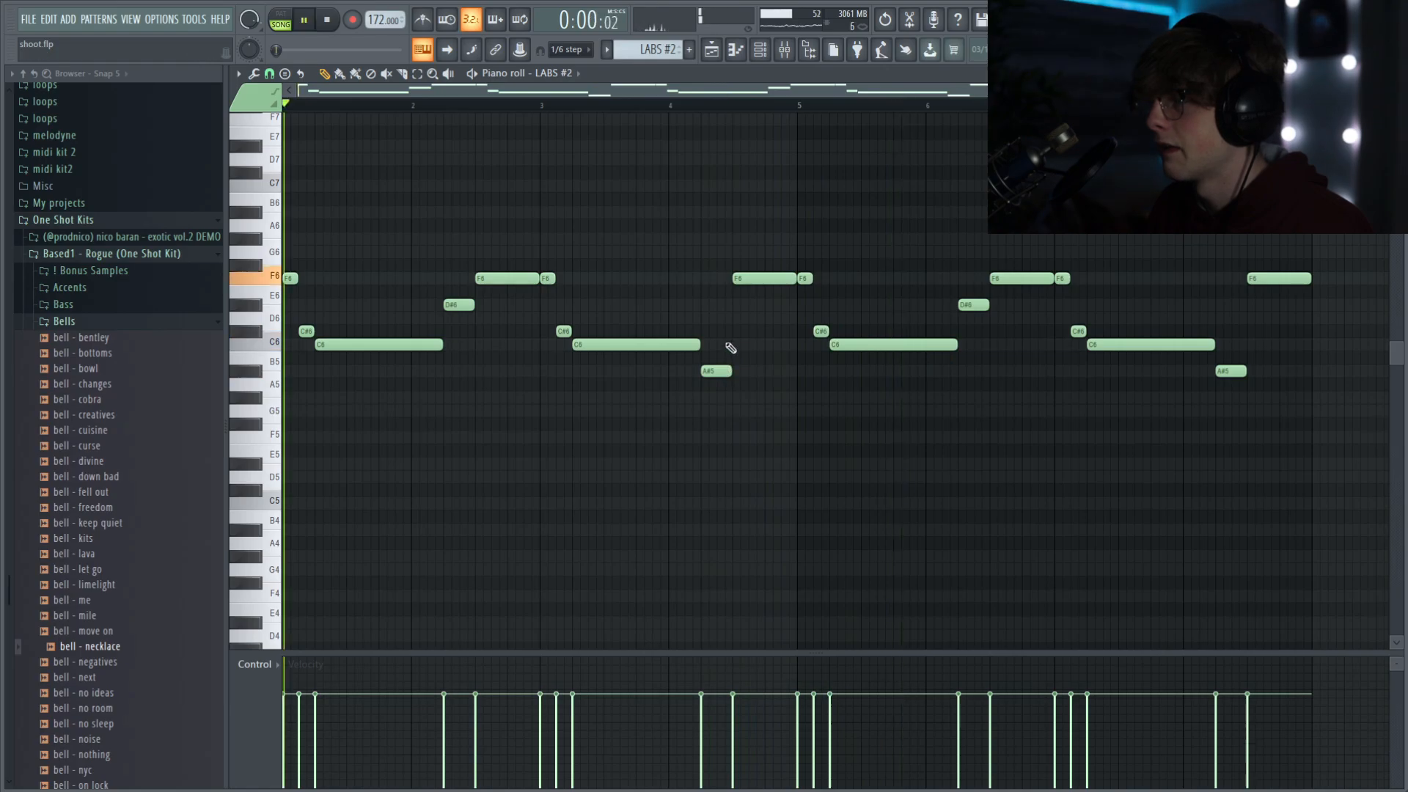
key(space)
key(space)
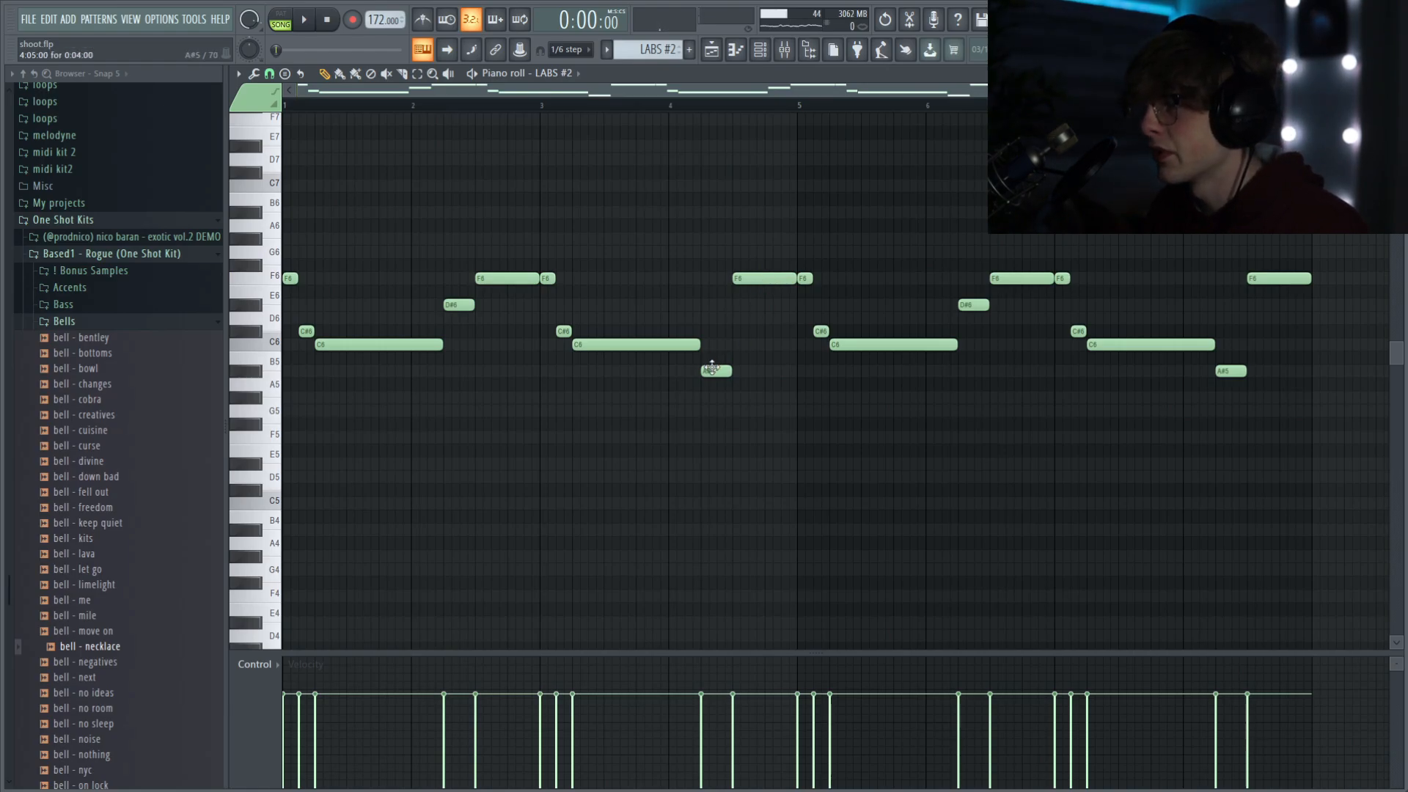
key(space)
key(space)
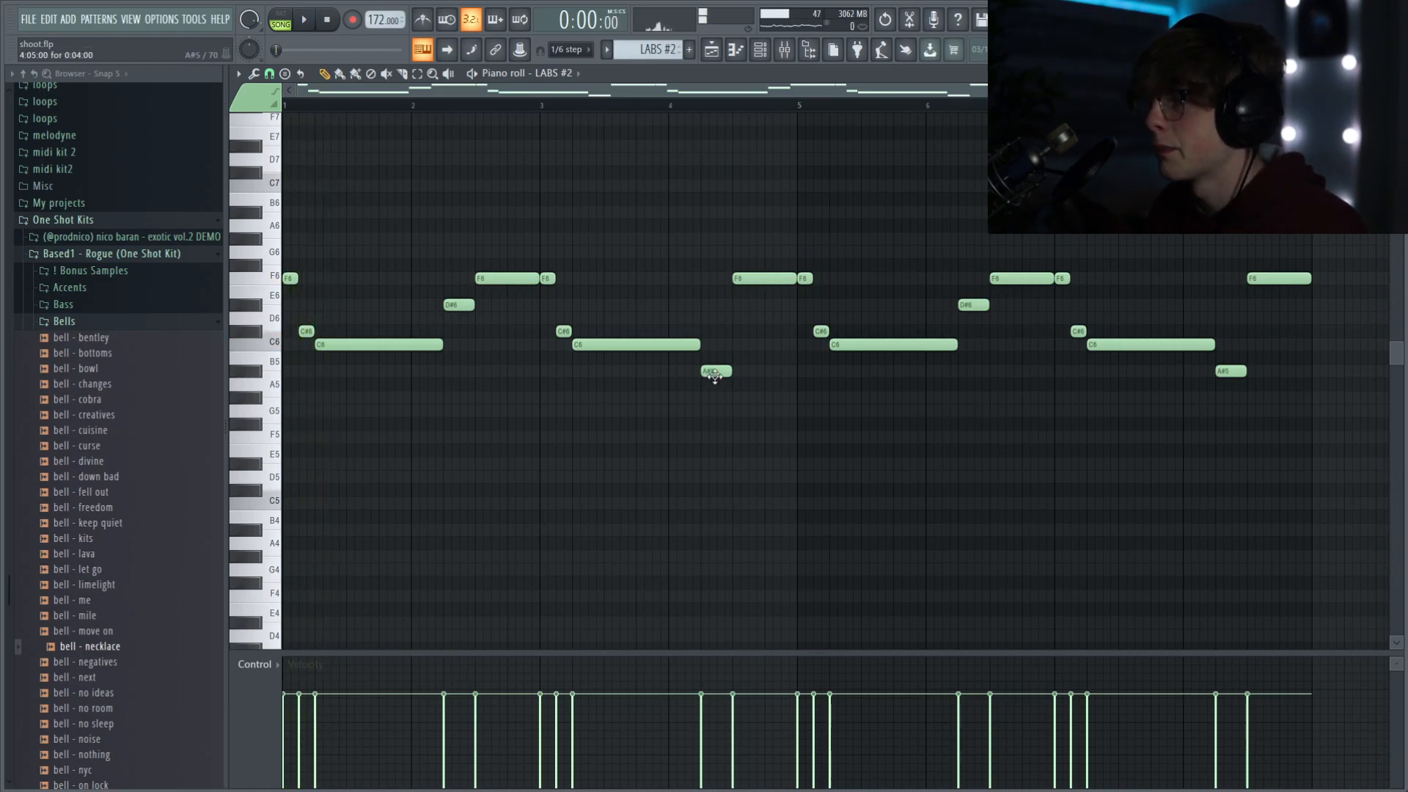
click(455, 306)
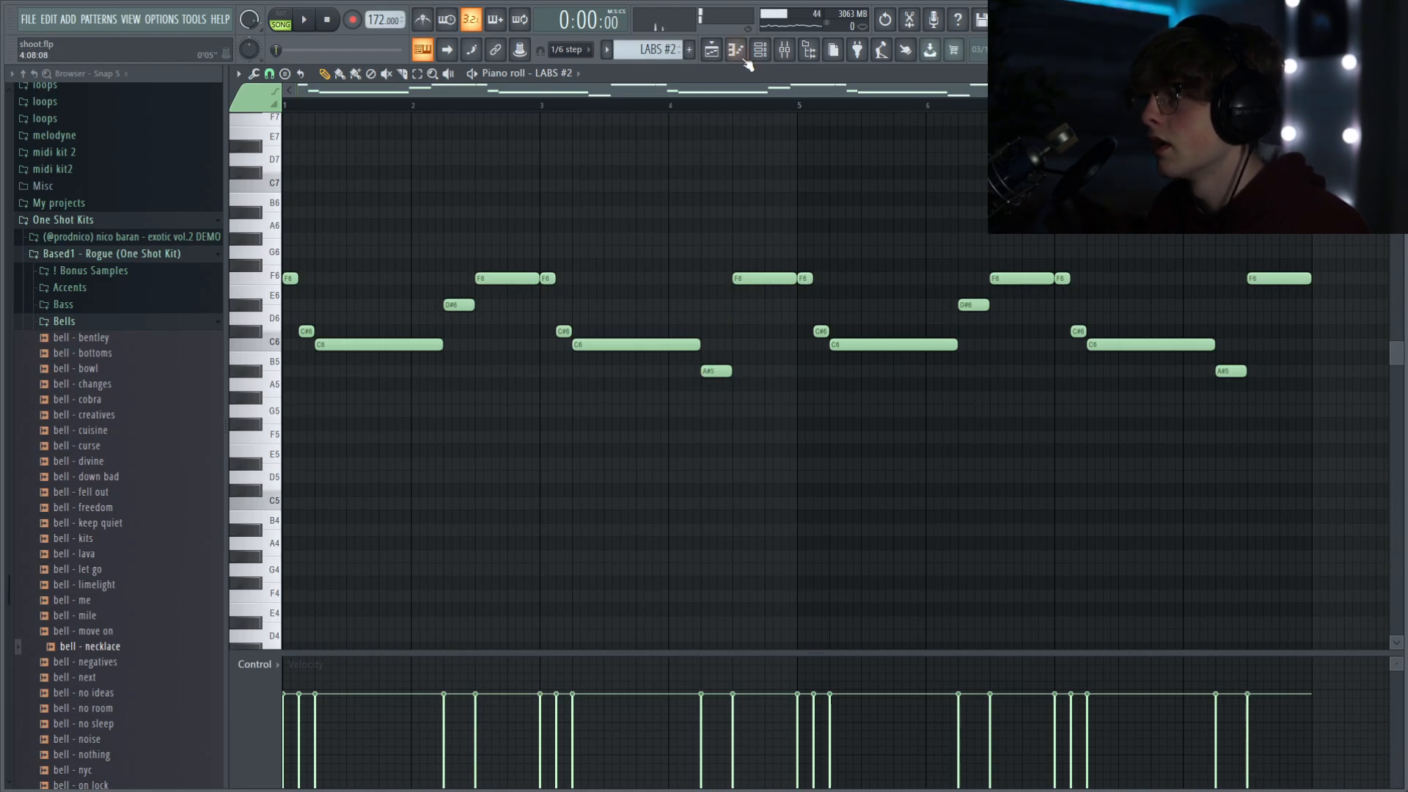
Step: Switch to the playlist and open the Addictive Keys pattern on Track 3 in the piano roll
click(712, 49)
key(space)
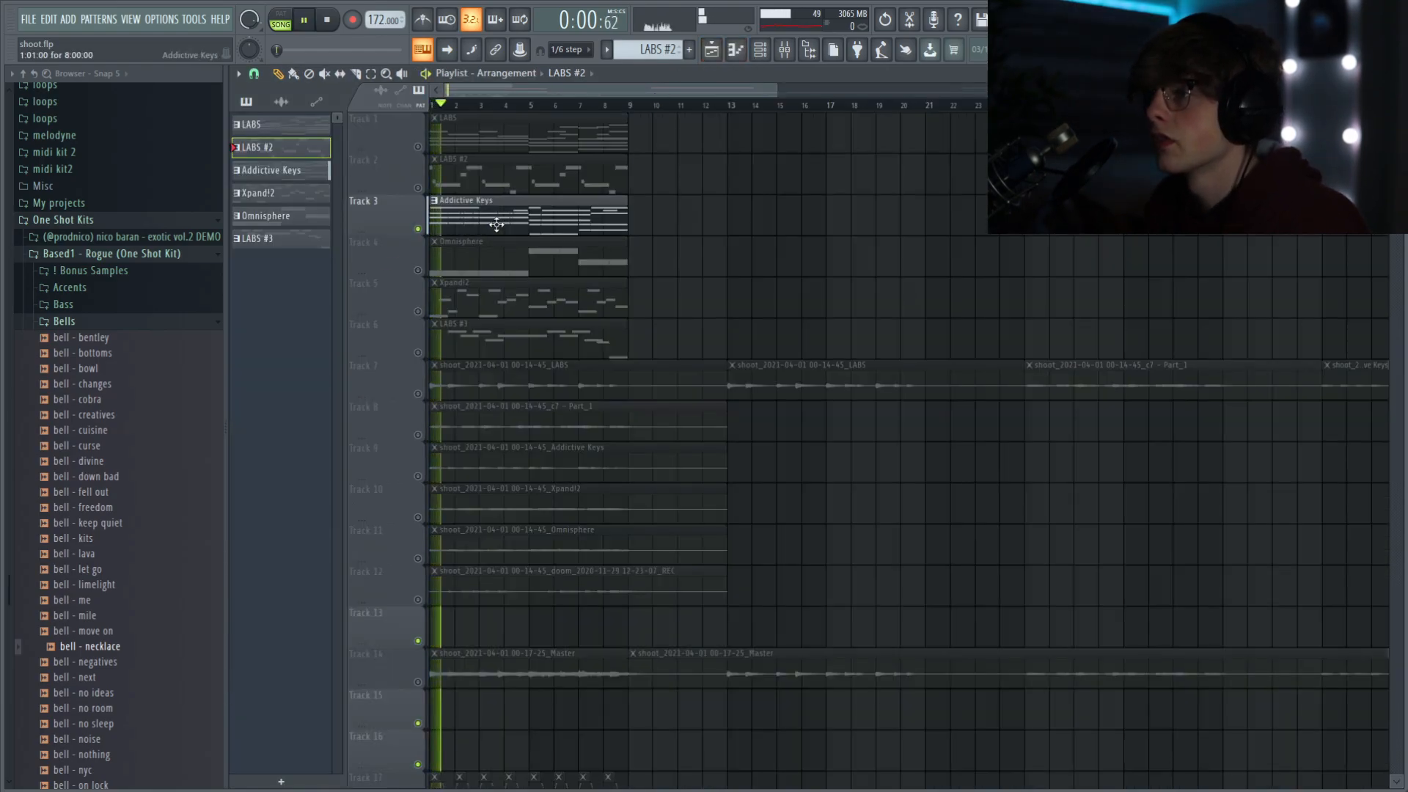
click(497, 223)
key(F7)
key(space)
scroll(509, 279, down, 4)
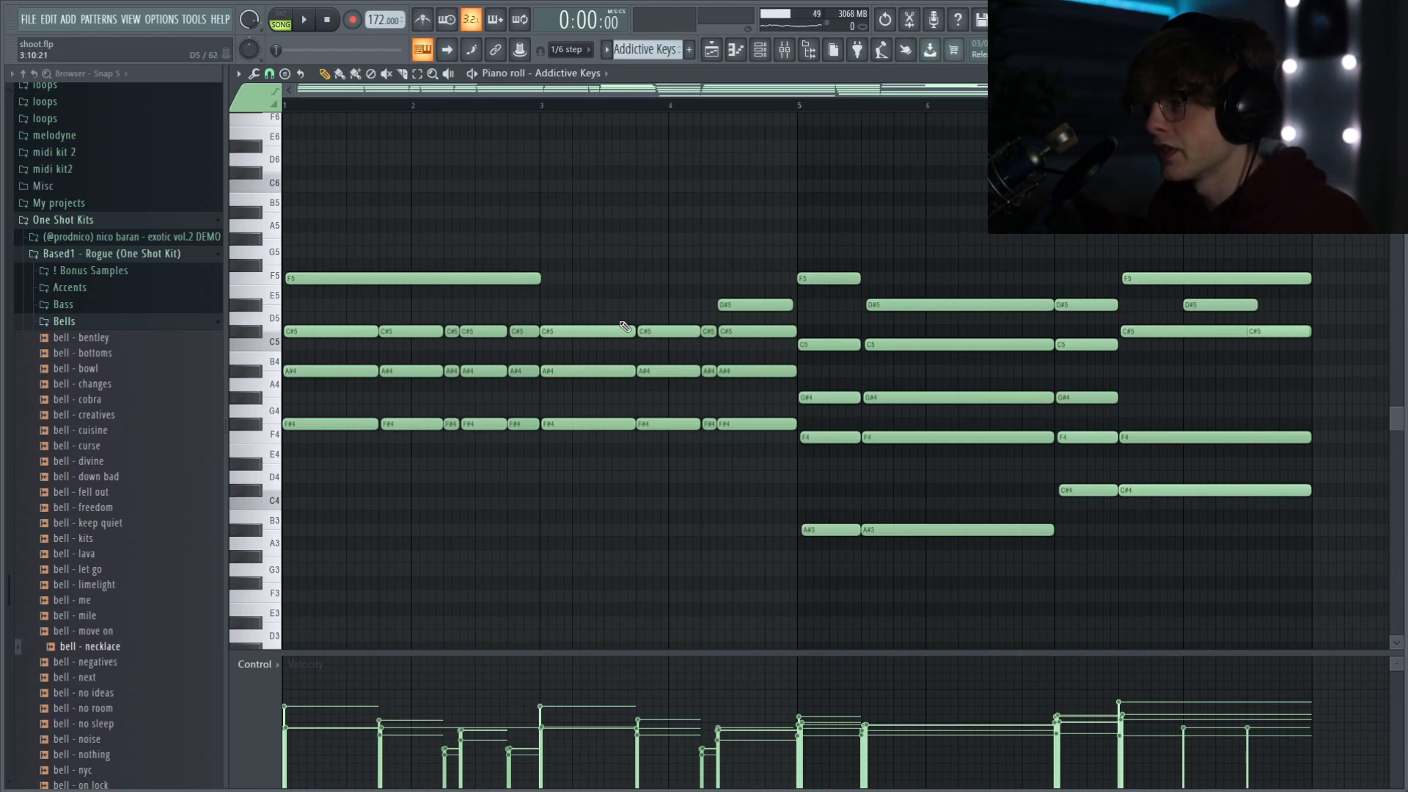
Step: Play the Addictive Keys chord pattern through bar 5 and bring up the mixer while it runs
drag(433, 416, 420, 327)
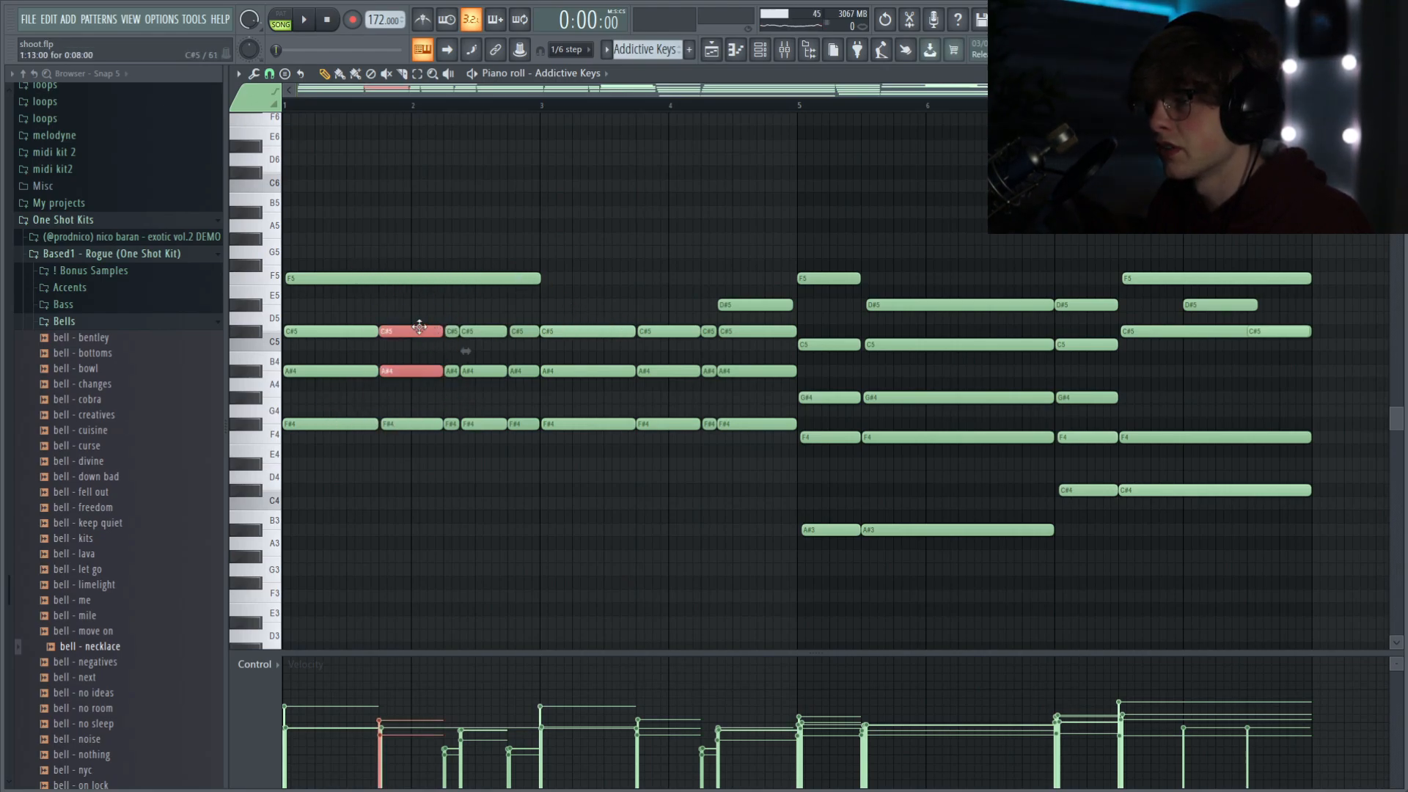
click(481, 477)
key(space)
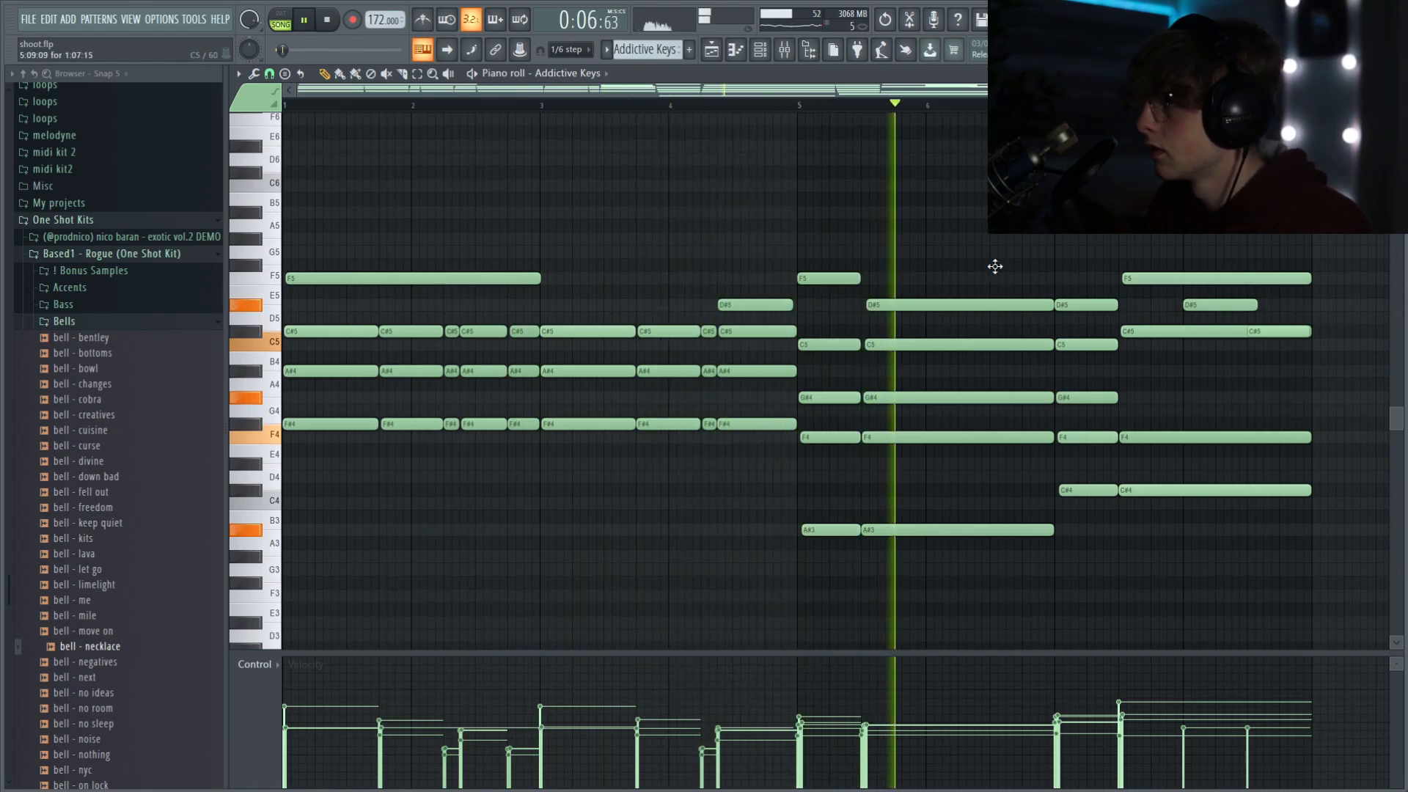
click(784, 52)
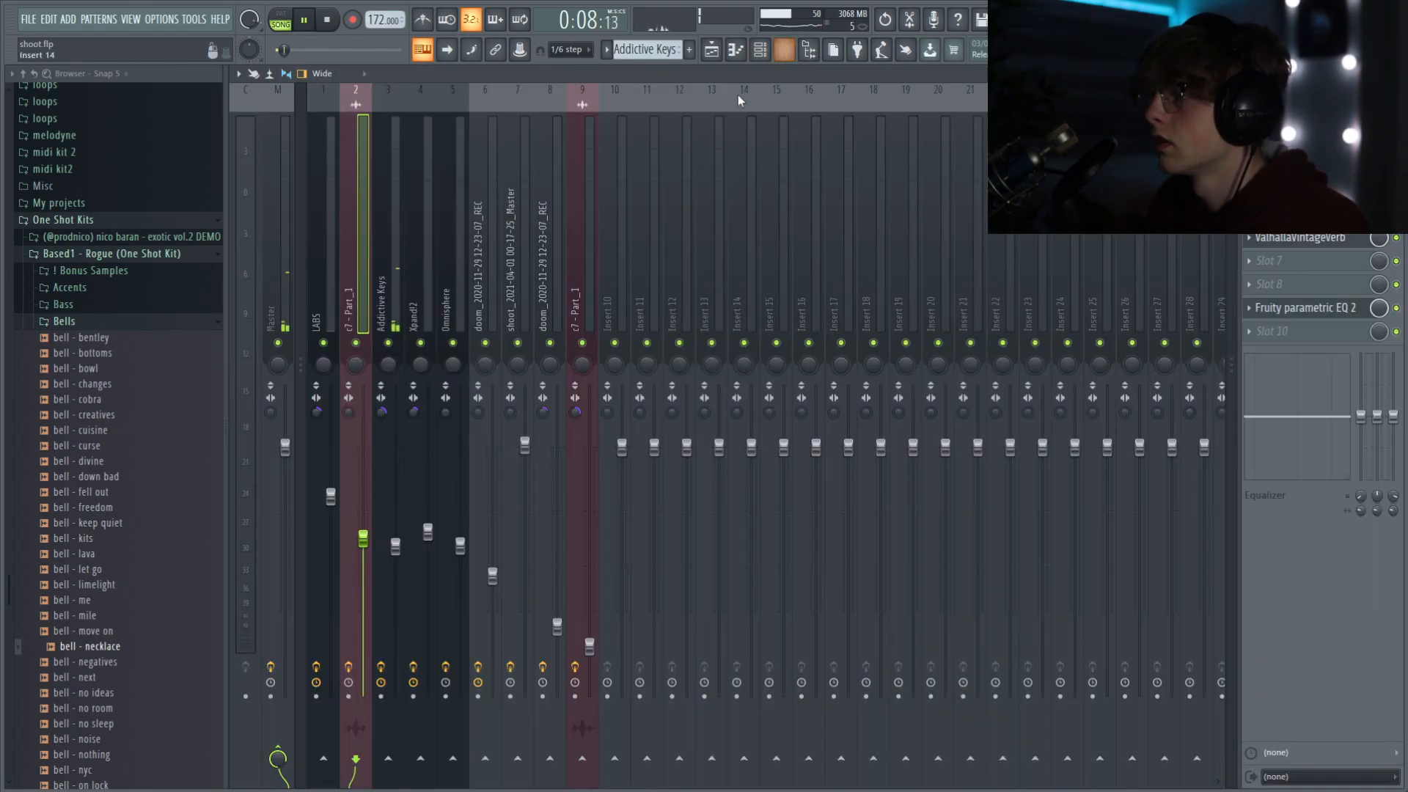
Step: Return to the Addictive Keys piano roll, stop playback and select the short repeated chord notes in bar 2
click(712, 52)
click(738, 52)
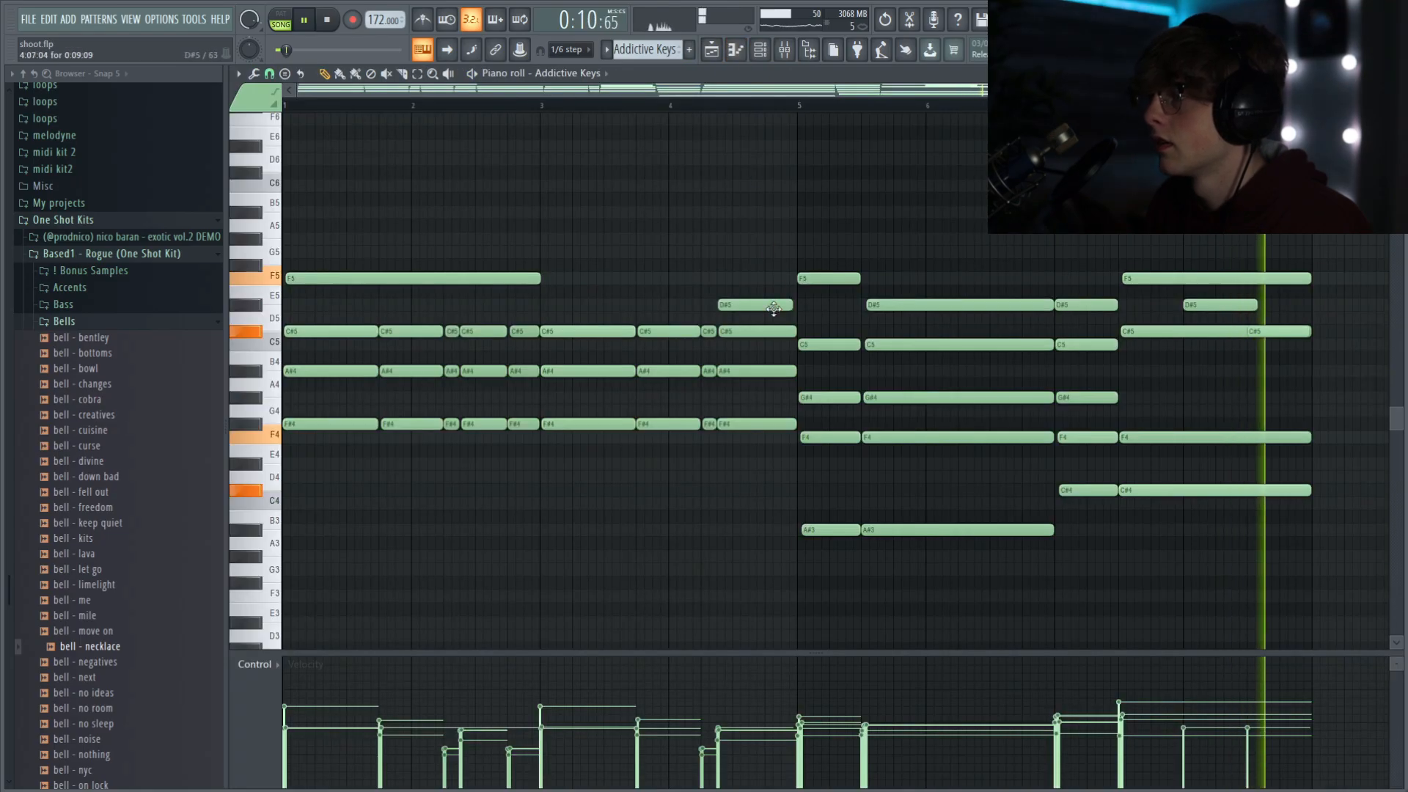
key(space)
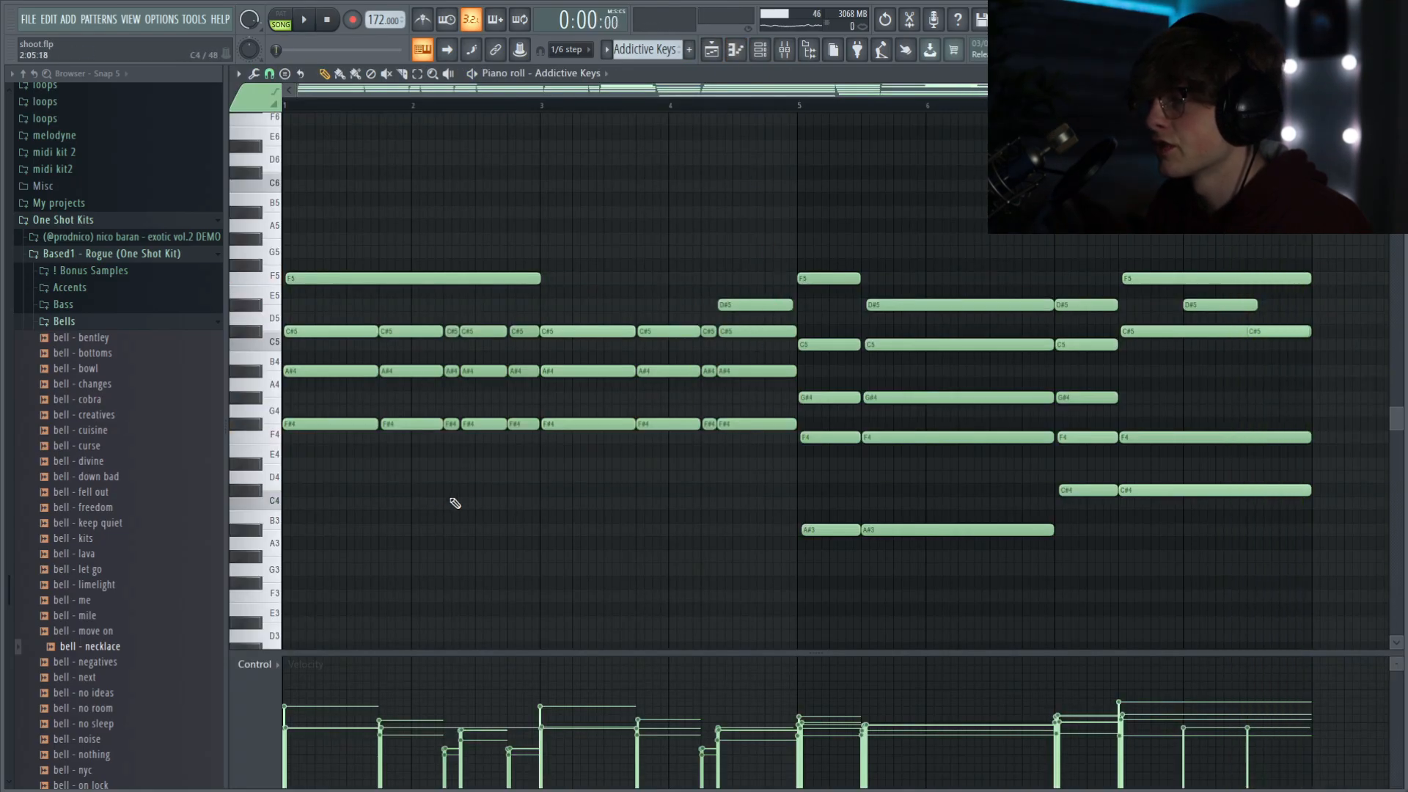
drag(540, 446, 449, 321)
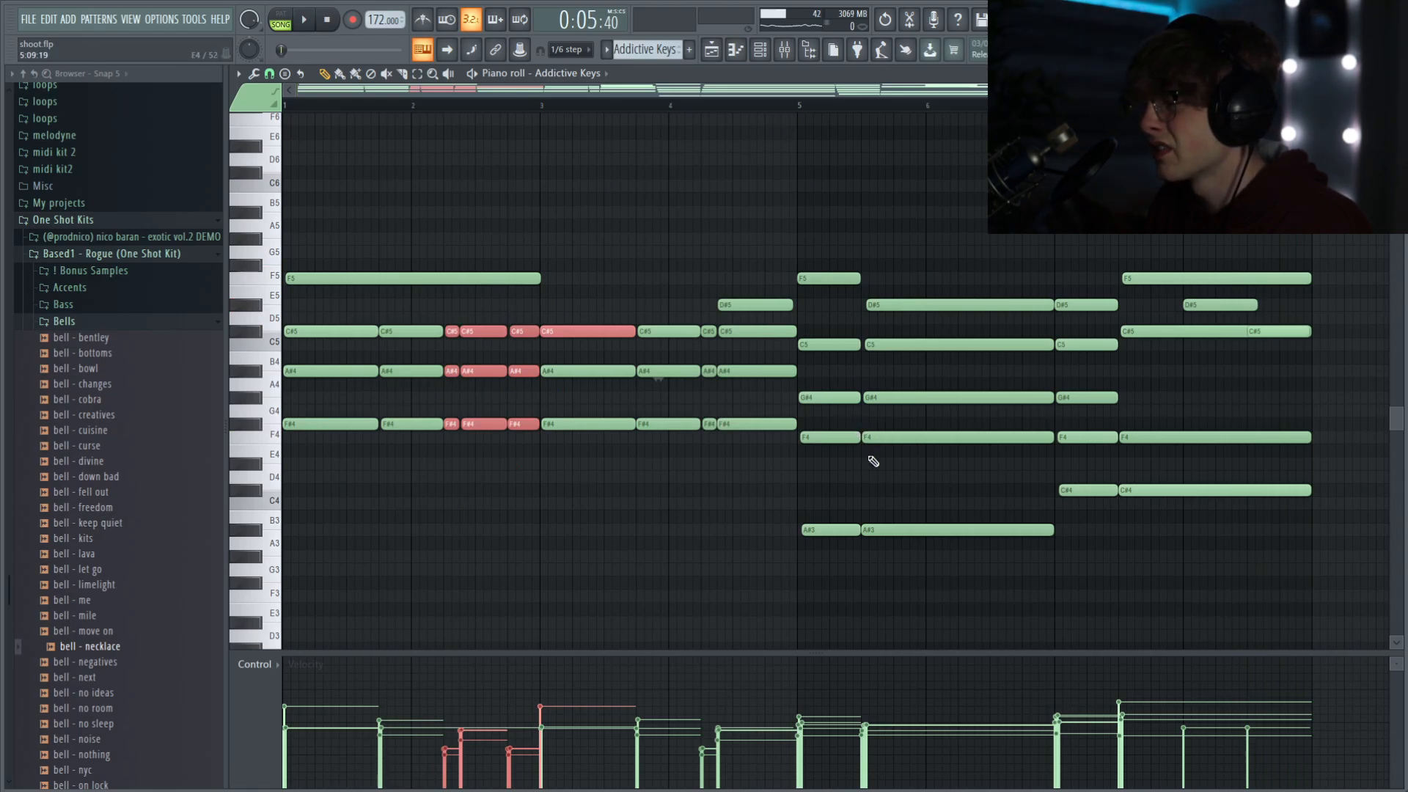
Step: Set the Addictive Keys playback position to bar 5 and play the chord change briefly from there
click(764, 114)
key(space)
key(space)
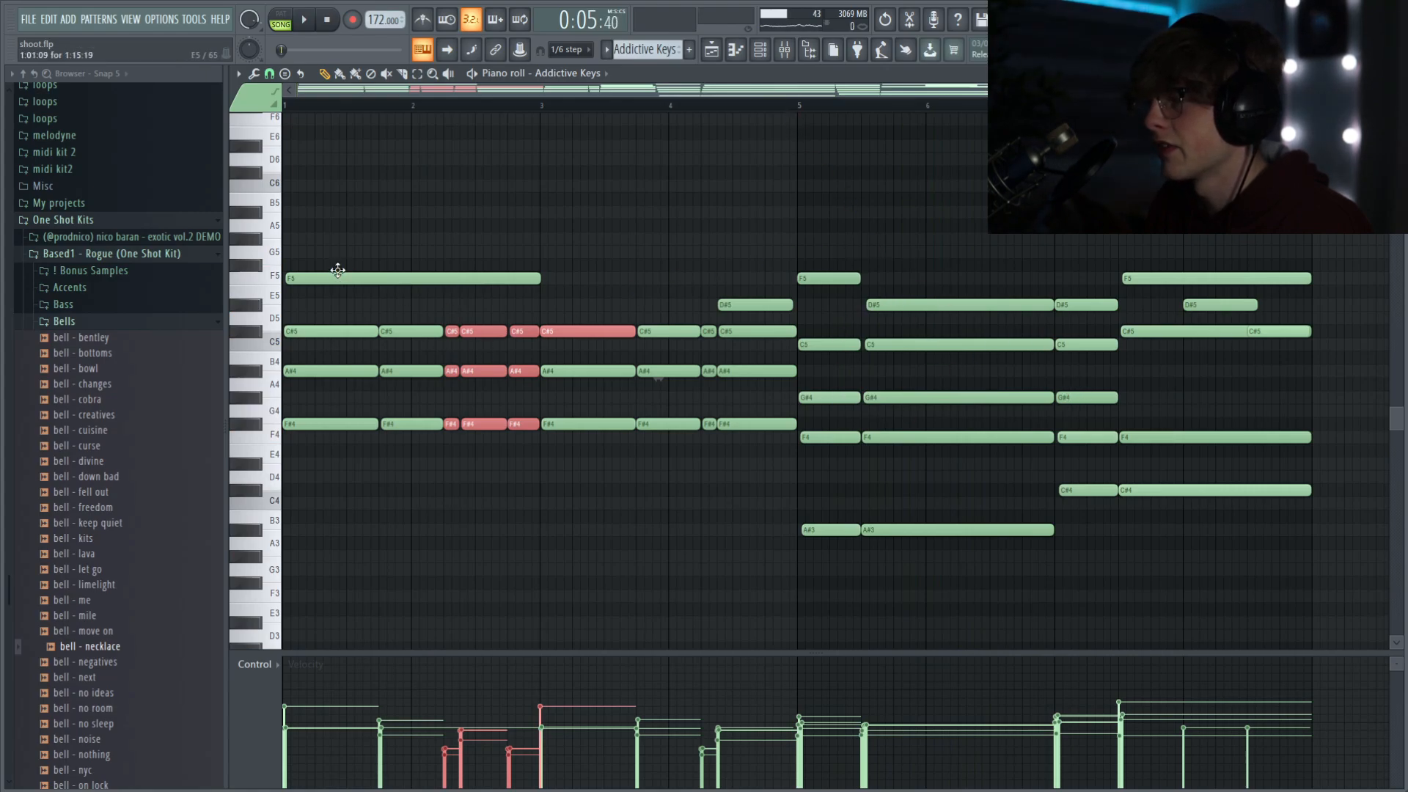
Step: Inspect the Fruity parametric EQ 2 and EchoBoy effects on the Addictive Keys mixer track, playing the chords from bar 5
key(space)
click(784, 50)
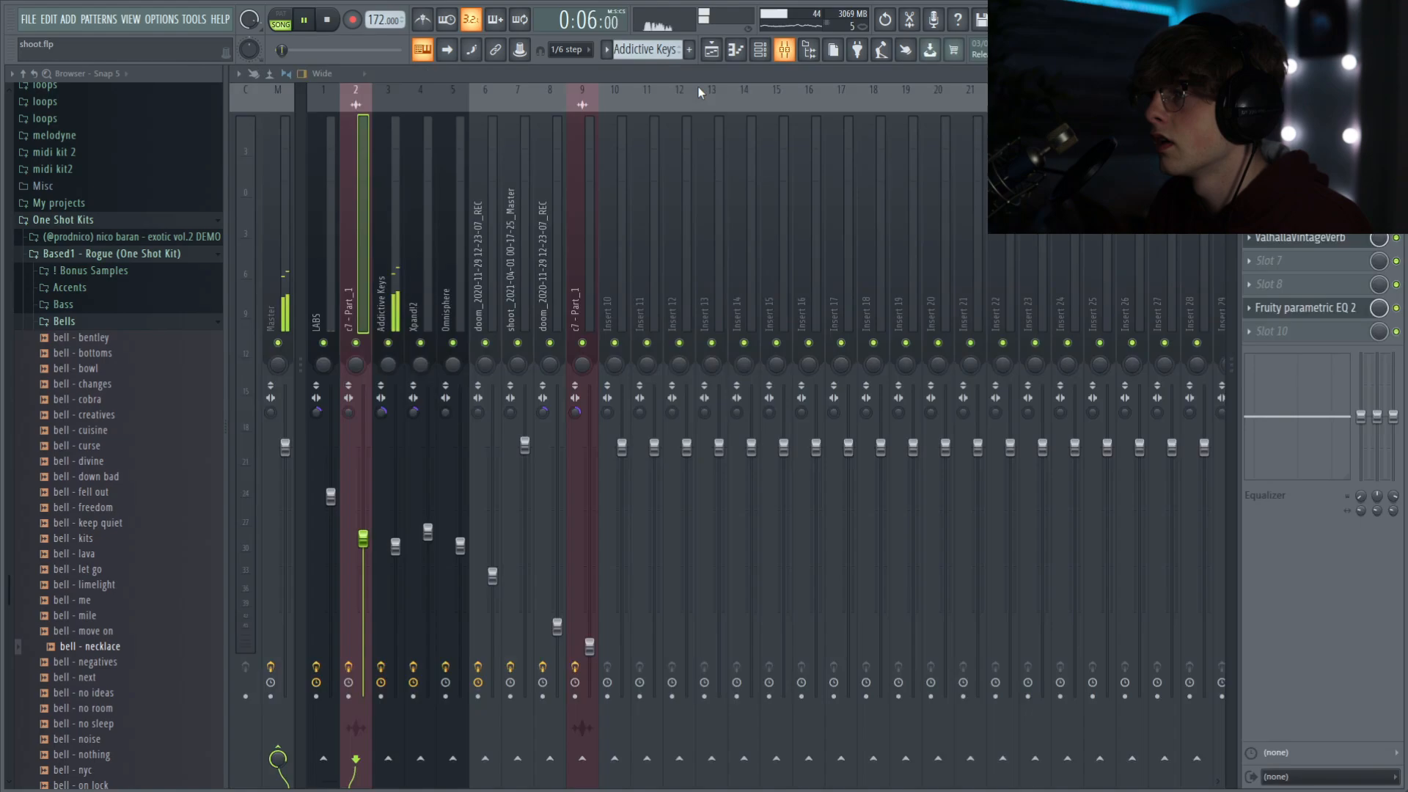
click(393, 240)
key(space)
click(1302, 336)
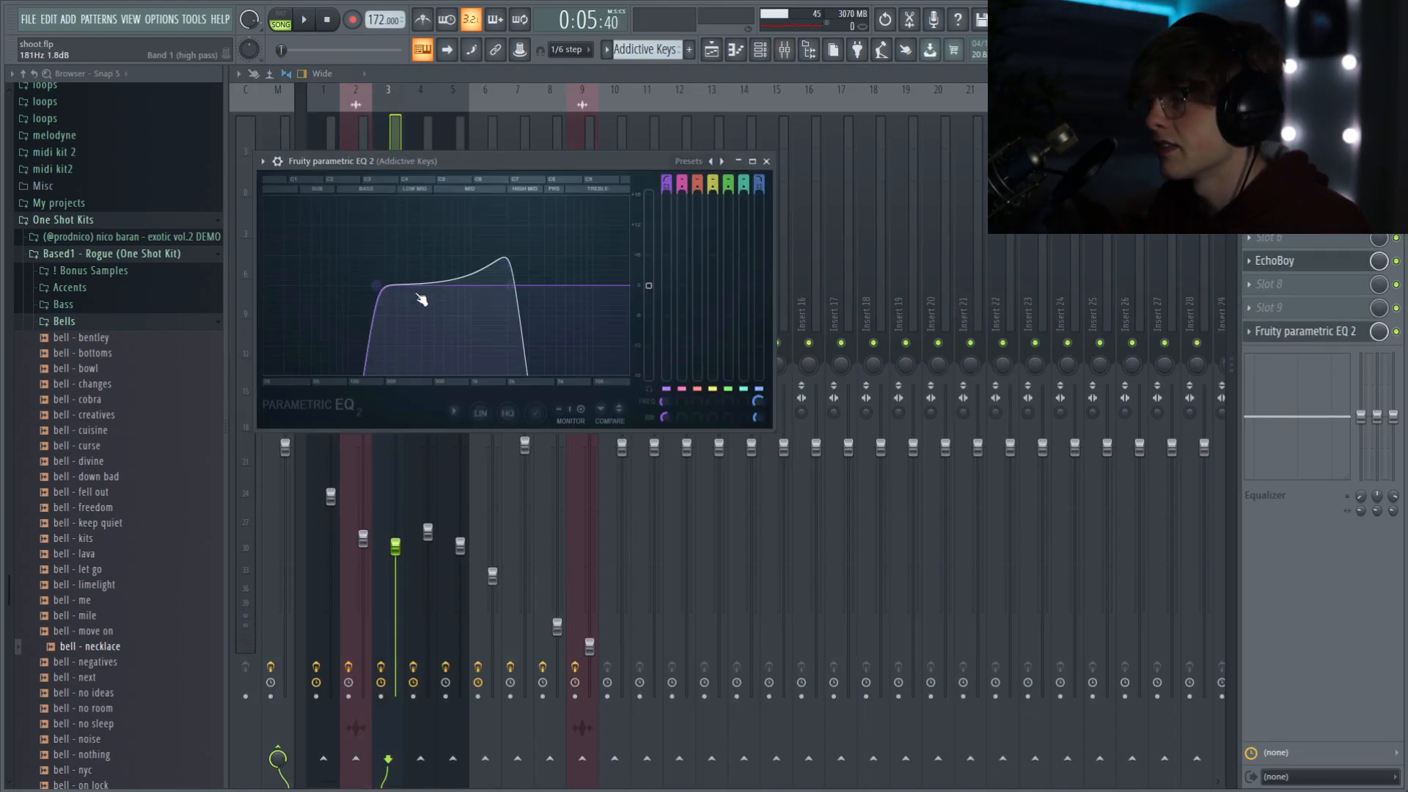
click(1289, 264)
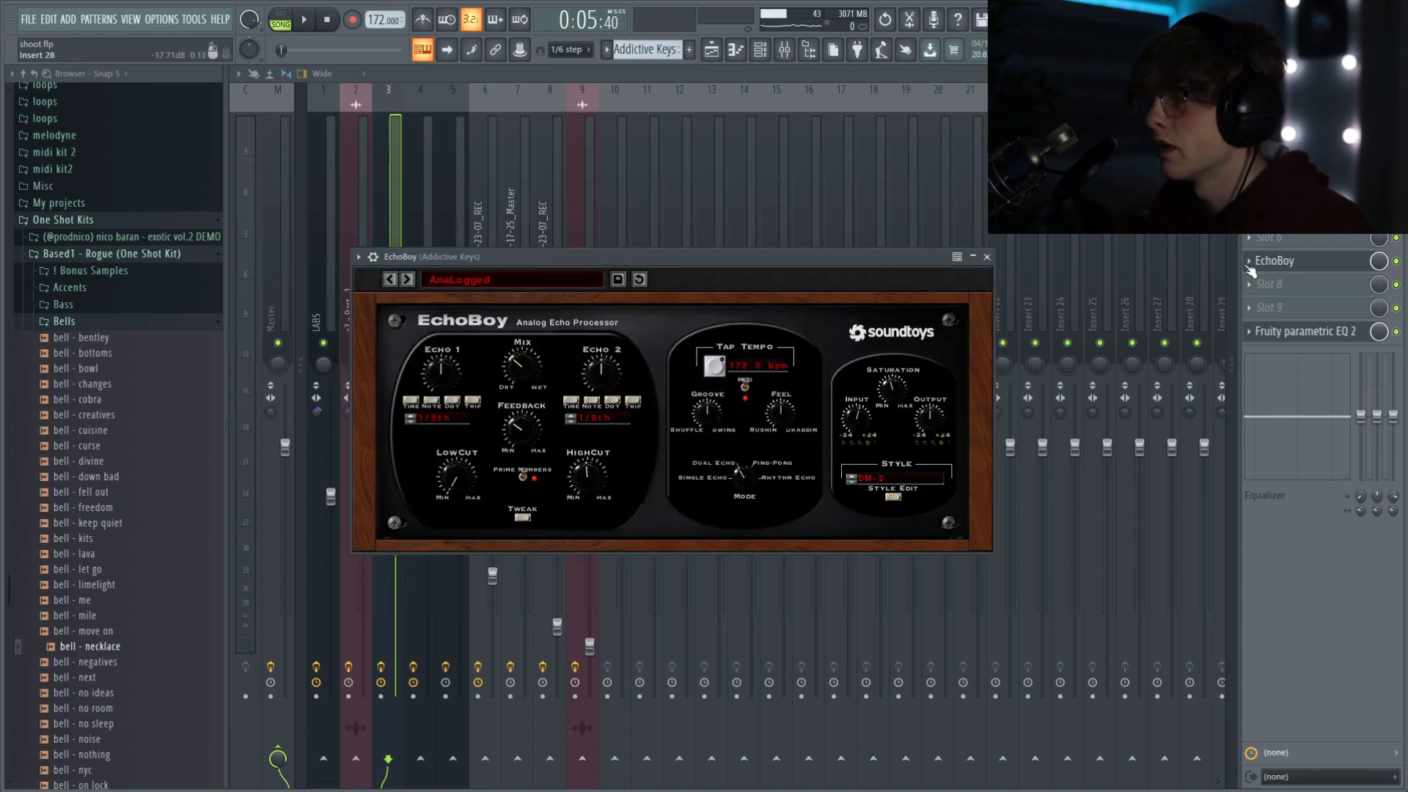
key(Escape)
key(Escape)
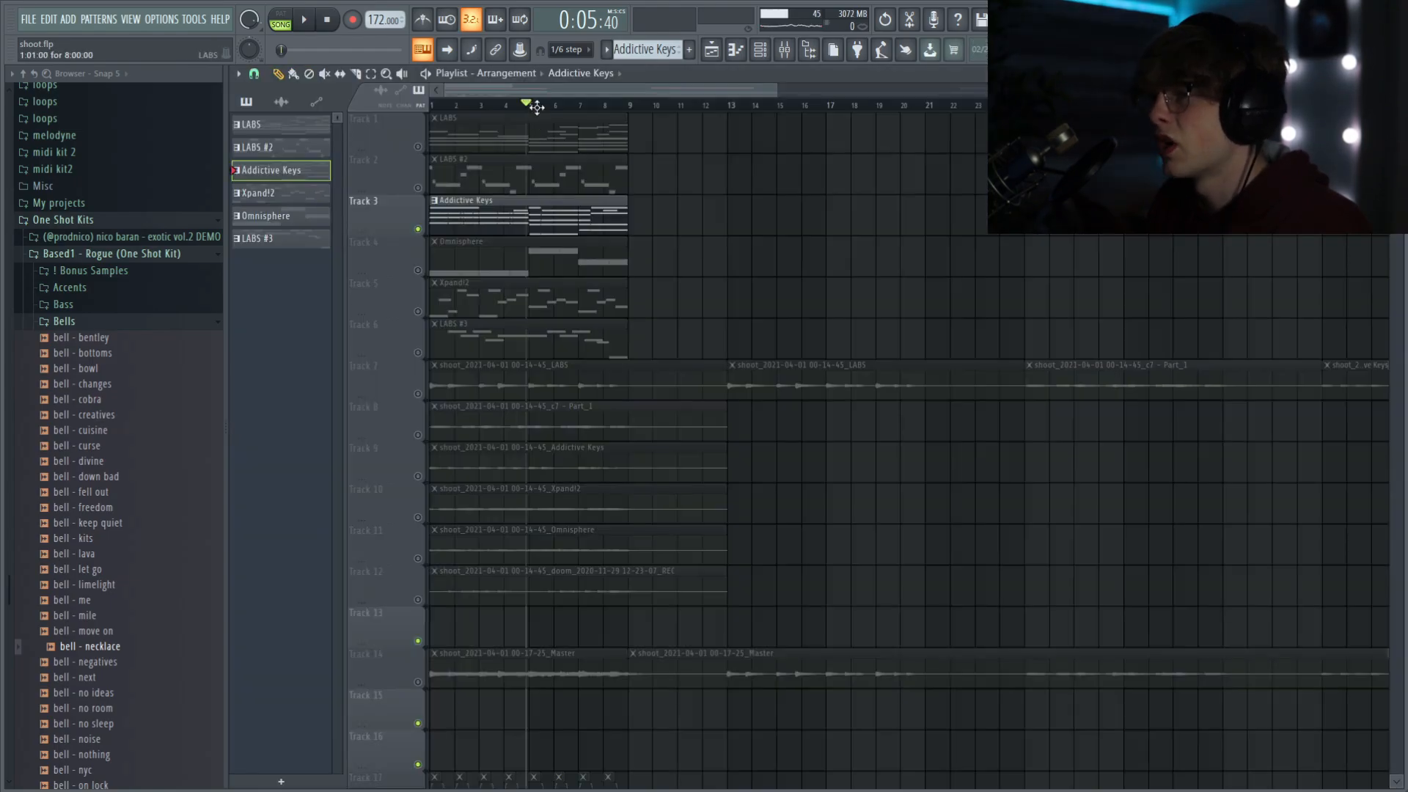
Step: Move the playlist's playback position to the start and view the Omnisphere track's effects in the mixer
drag(537, 107, 335, 143)
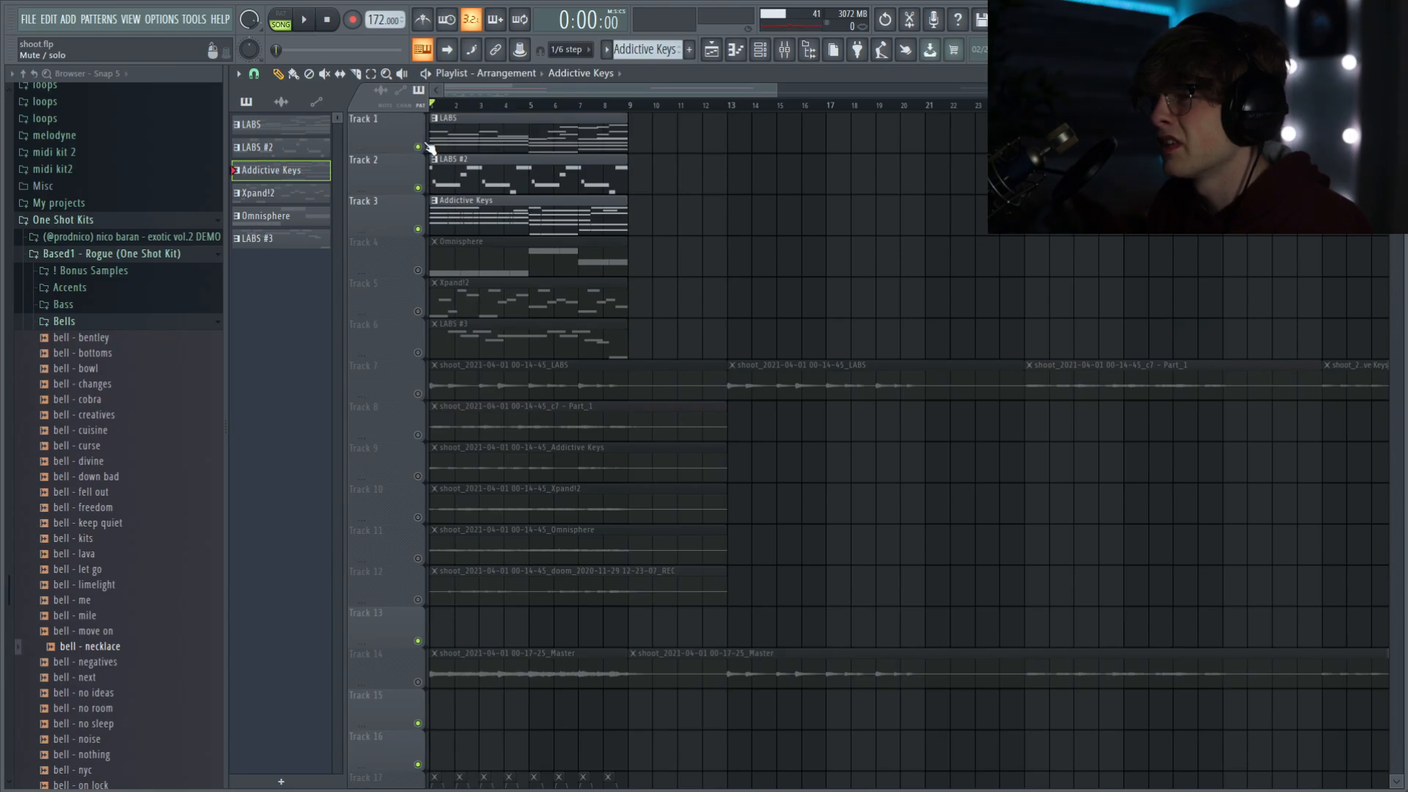
key(F9)
click(438, 237)
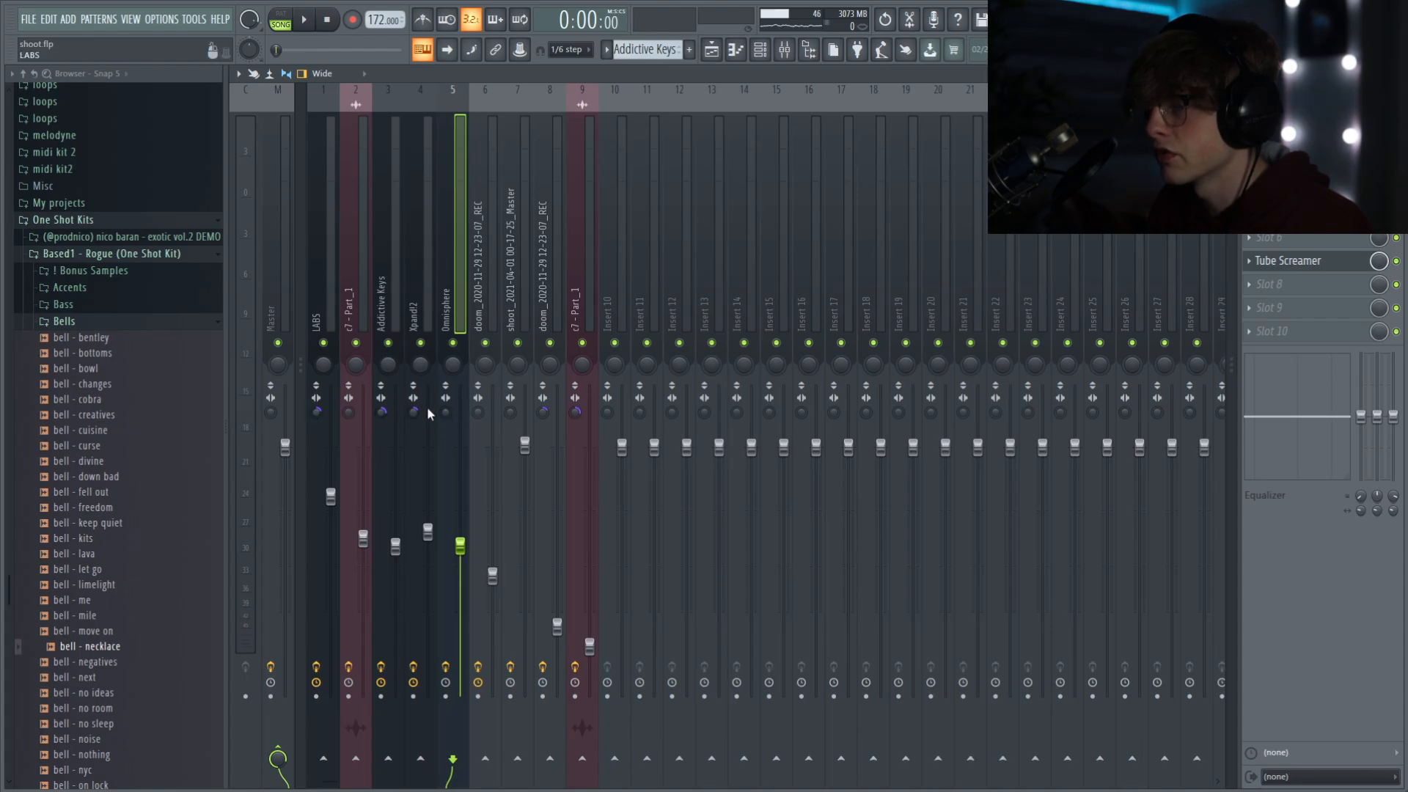
Step: Switch to the playlist and briefly play Tracks 1 to 5 together from the start
click(712, 49)
key(space)
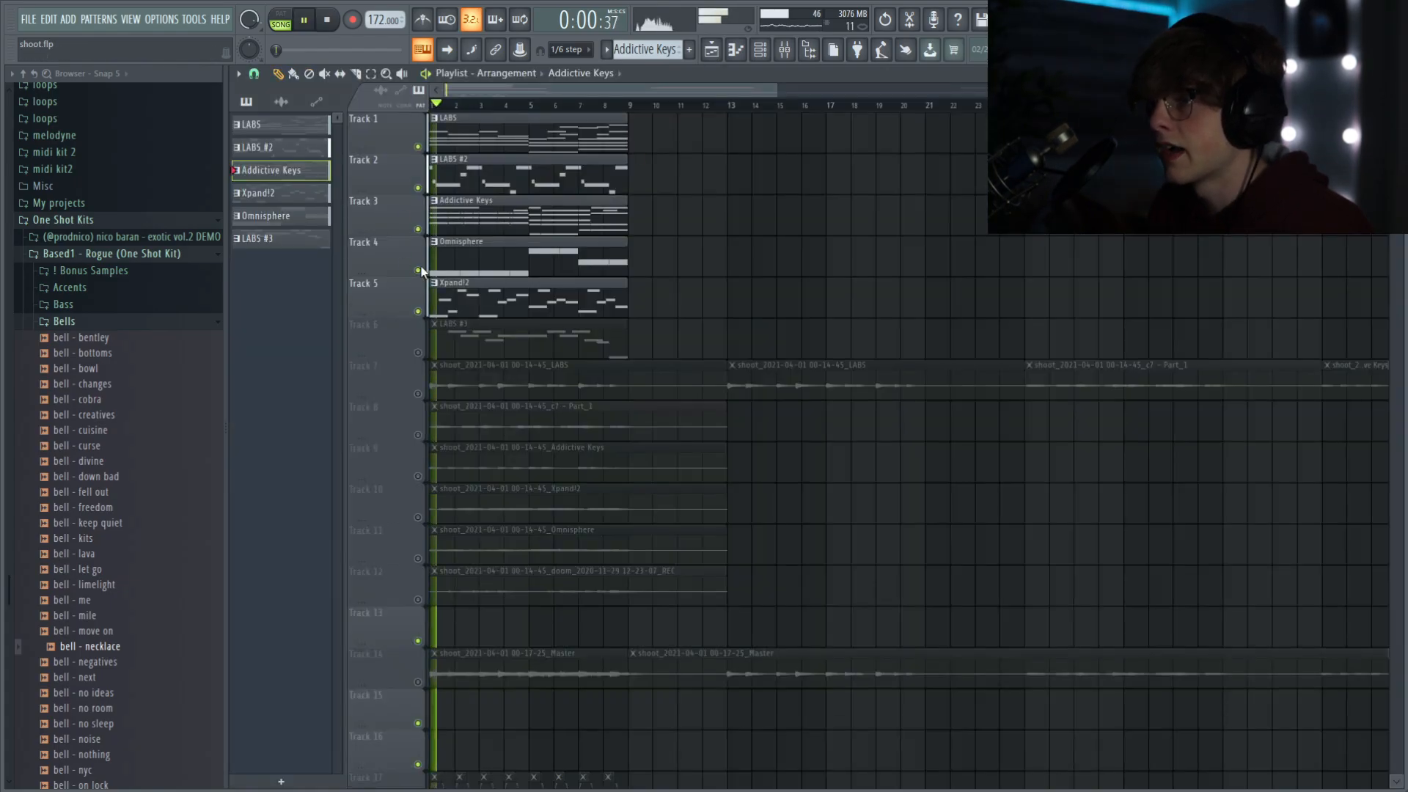
key(space)
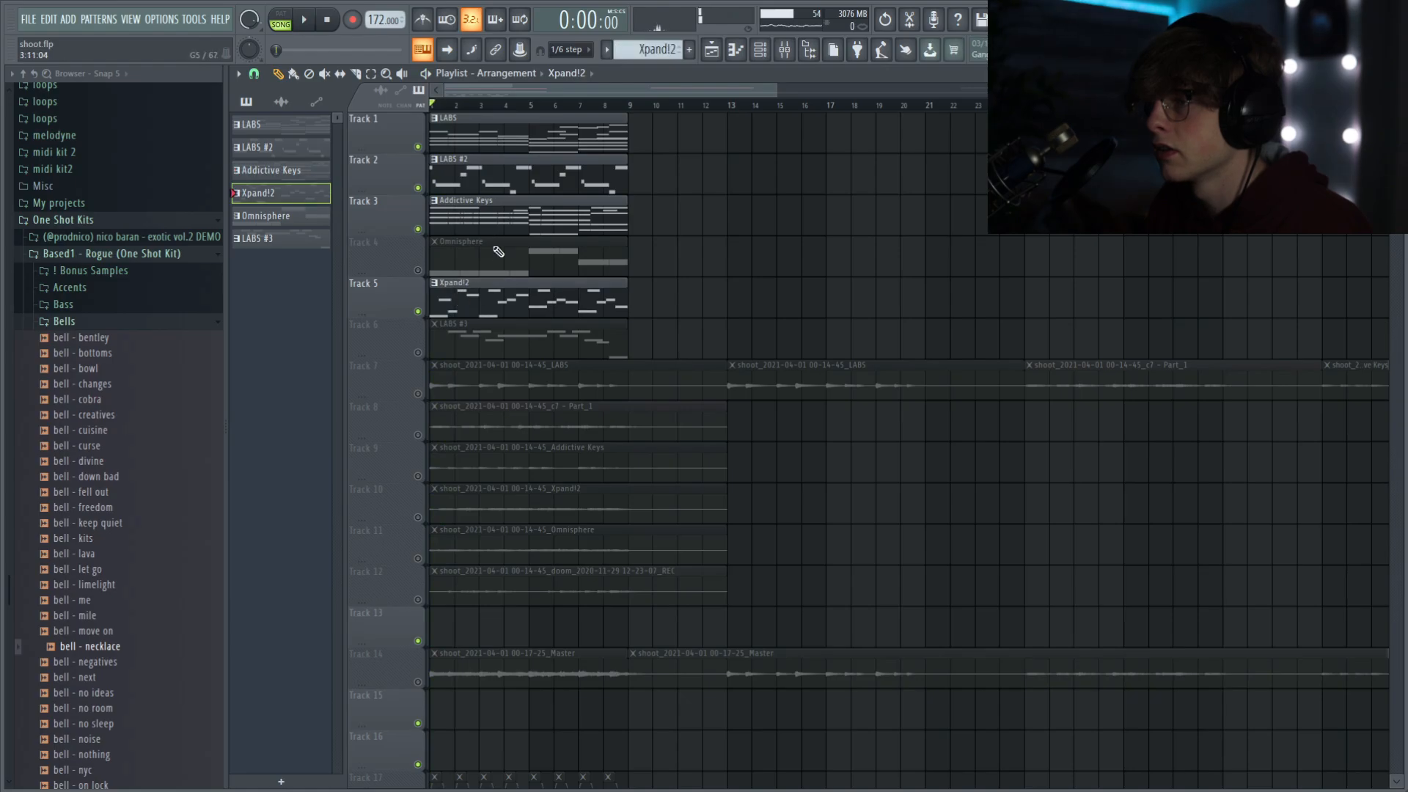
Step: Open the Xpand!2 pattern on Track 5 in the piano roll, play its melody and look over the notes
double_click(439, 285)
scroll(512, 431, up, 6)
key(space)
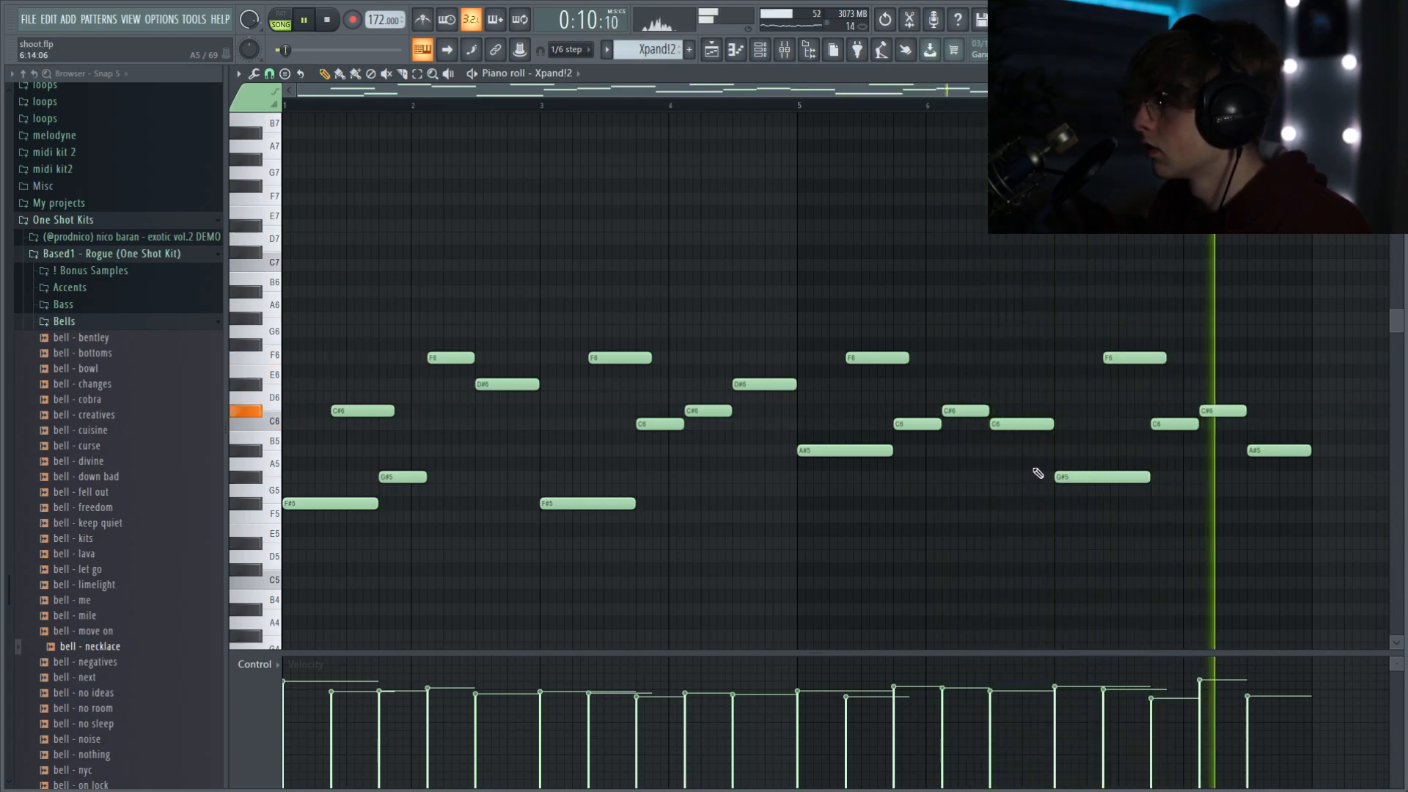
key(space)
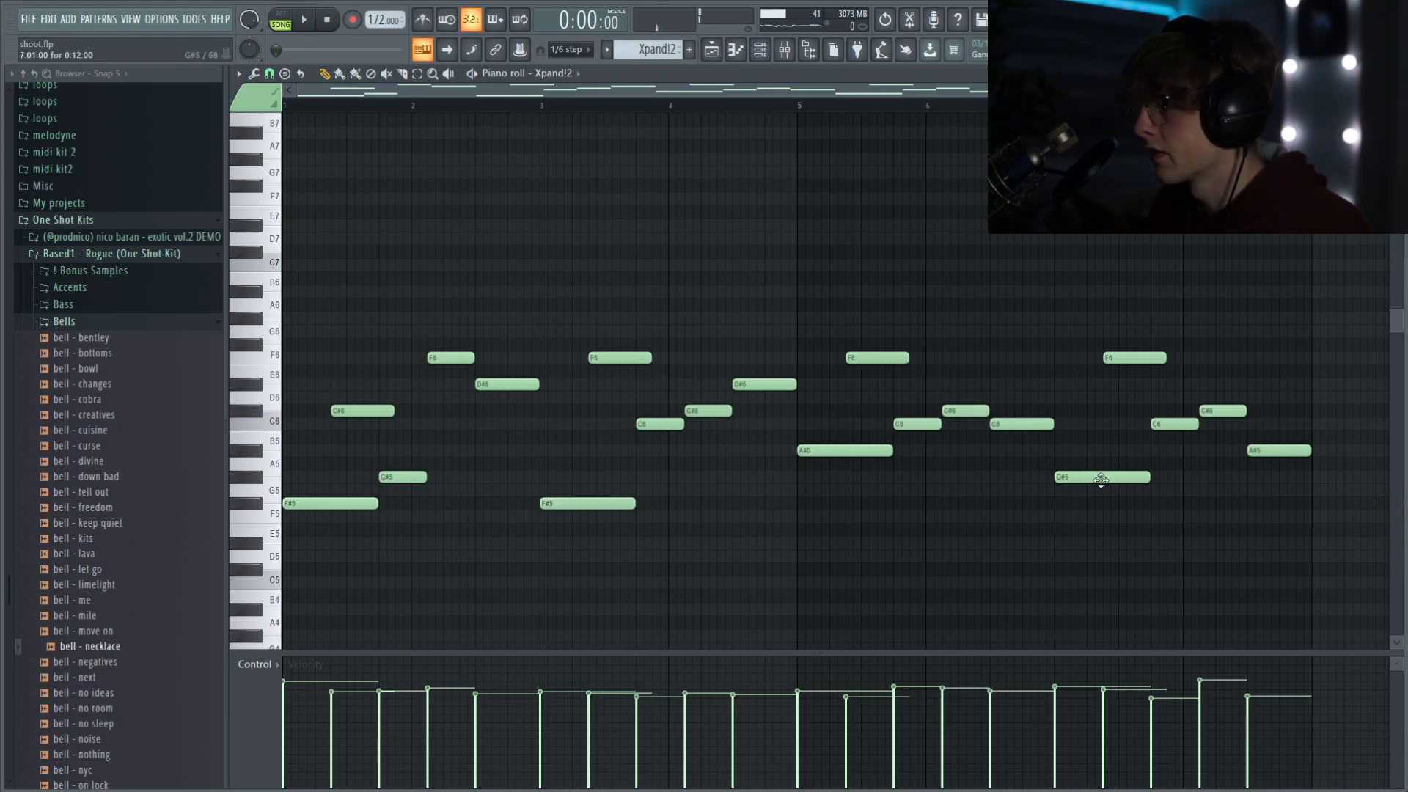
scroll(647, 501, up, 3)
scroll(650, 503, down, 2)
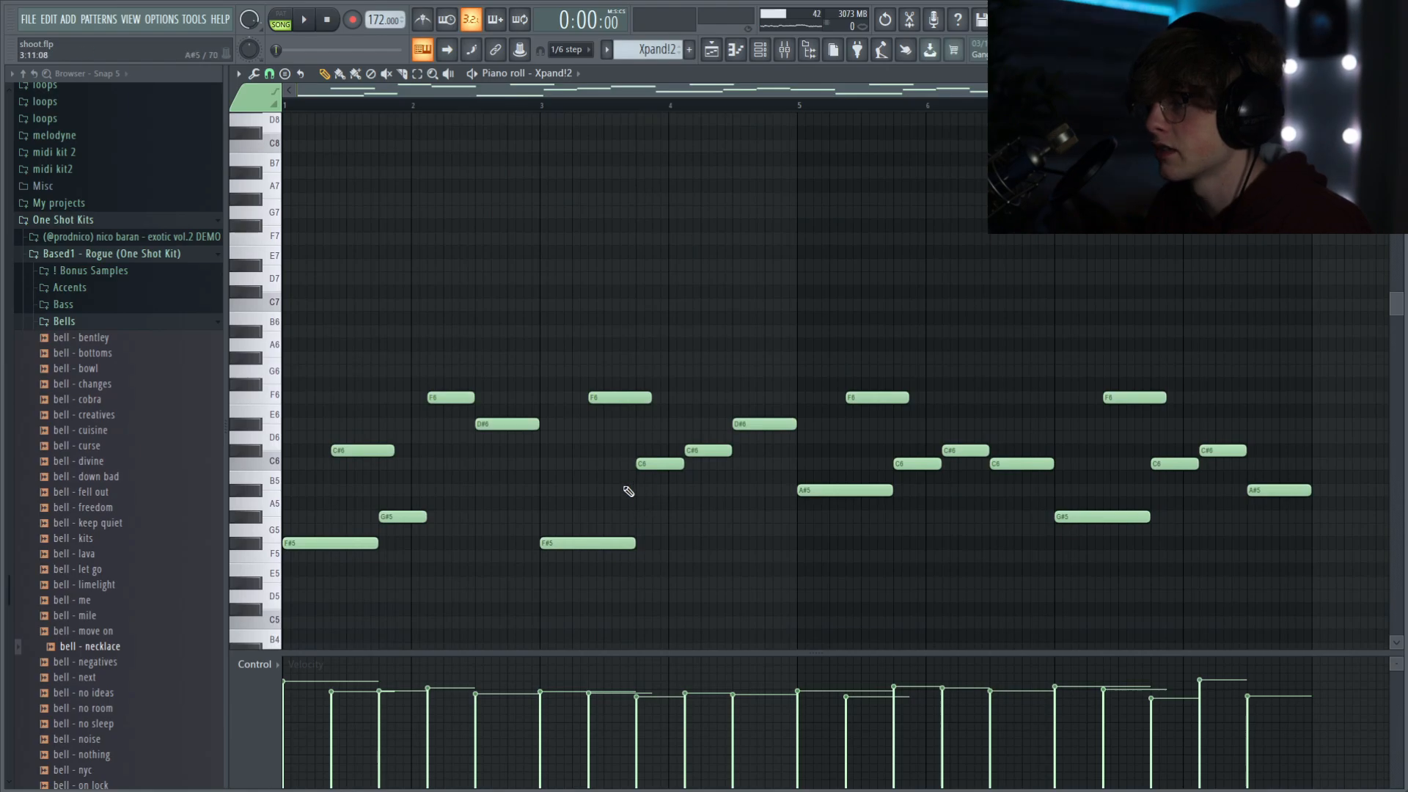
ctrl+drag(699, 418, 666, 511)
Step: Mute Tracks 2 and 3 in the playlist and play the LABS #3 pattern from Track 6 in the piano roll
key(F5)
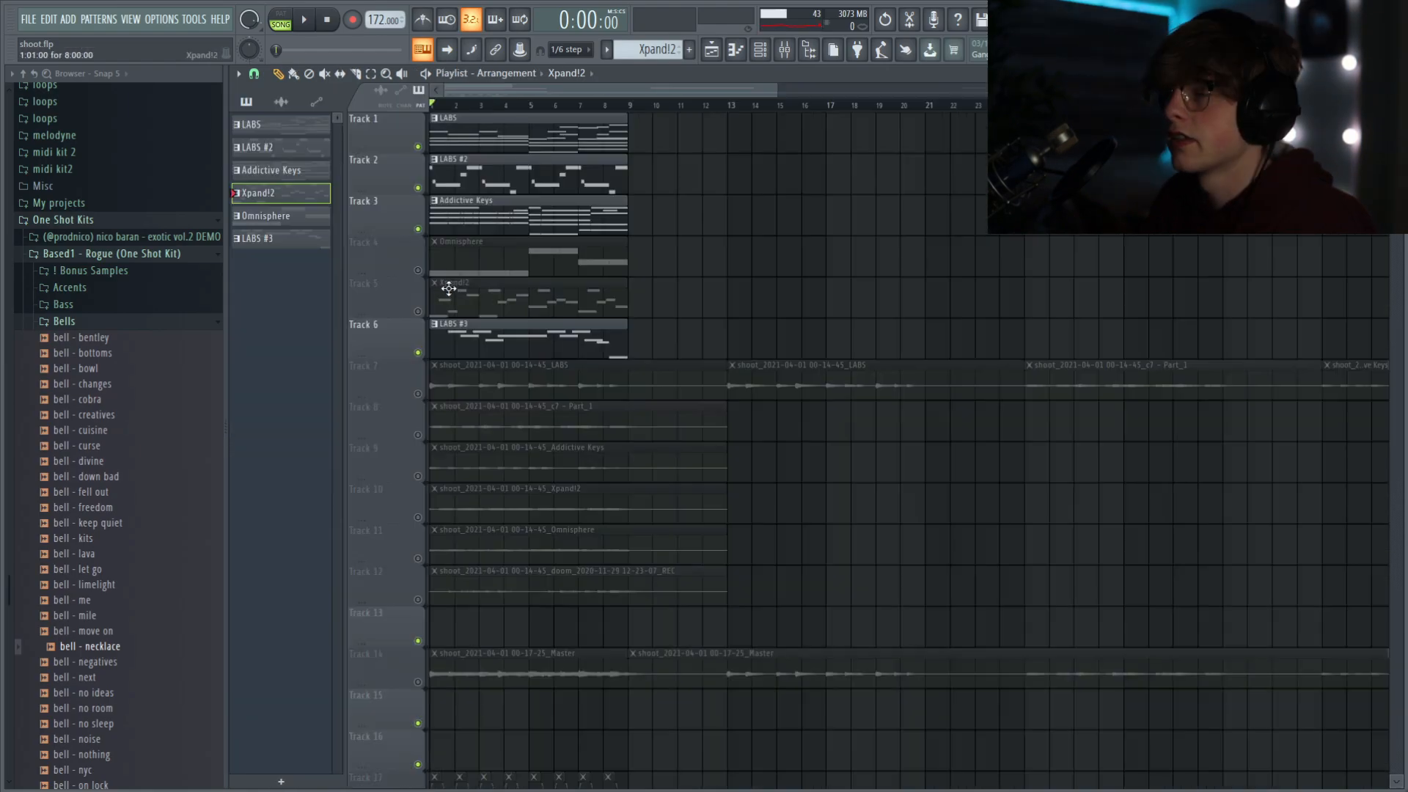
click(419, 229)
click(419, 188)
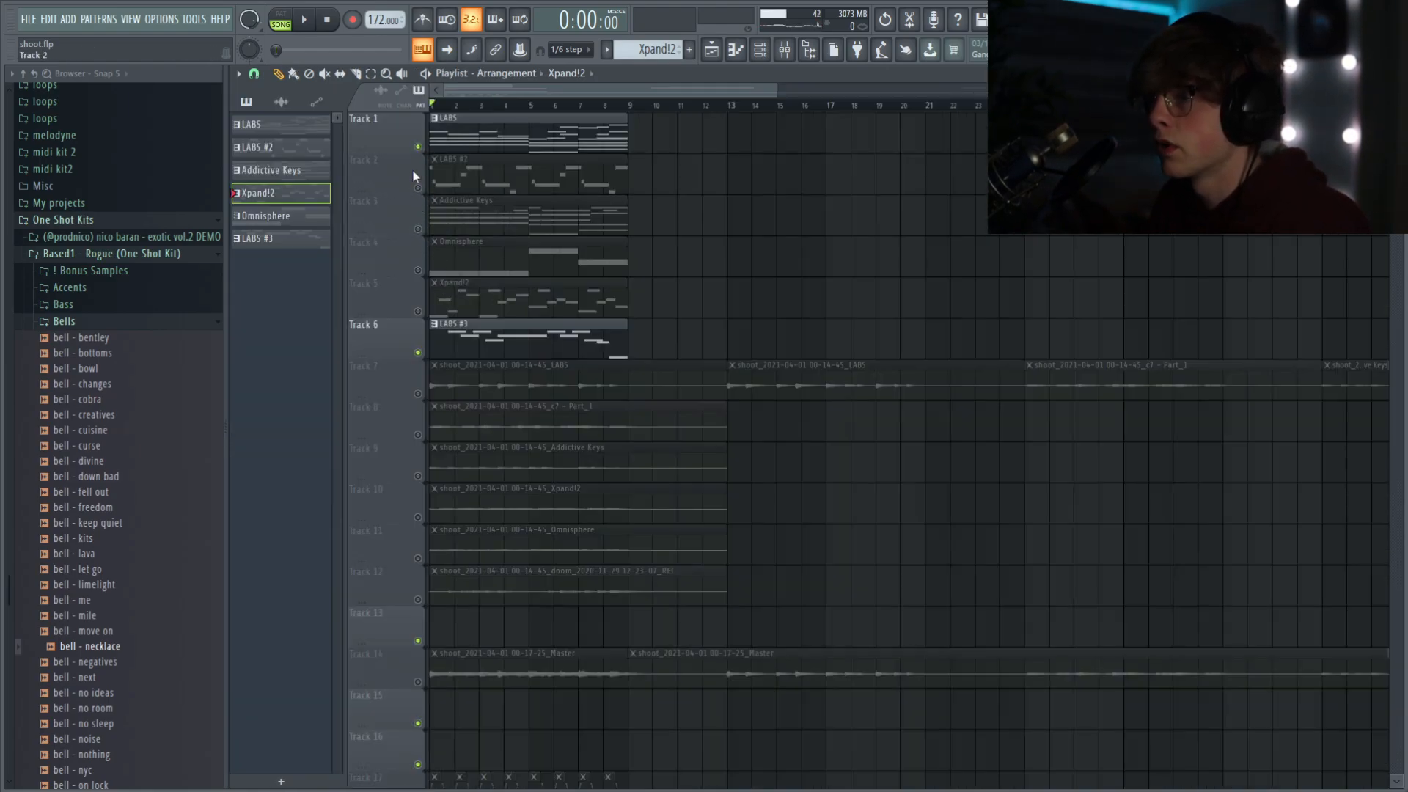
key(space)
double_click(475, 342)
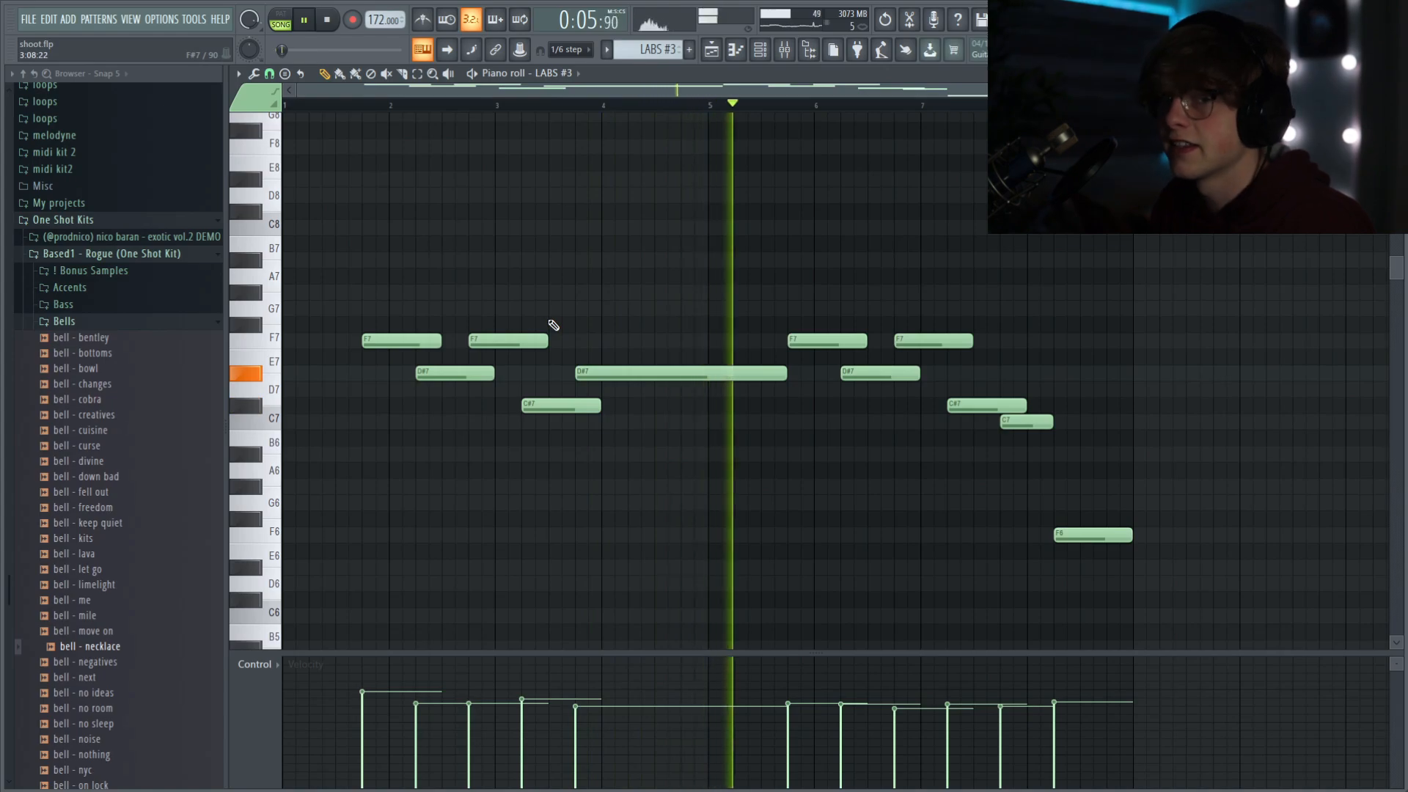
key(space)
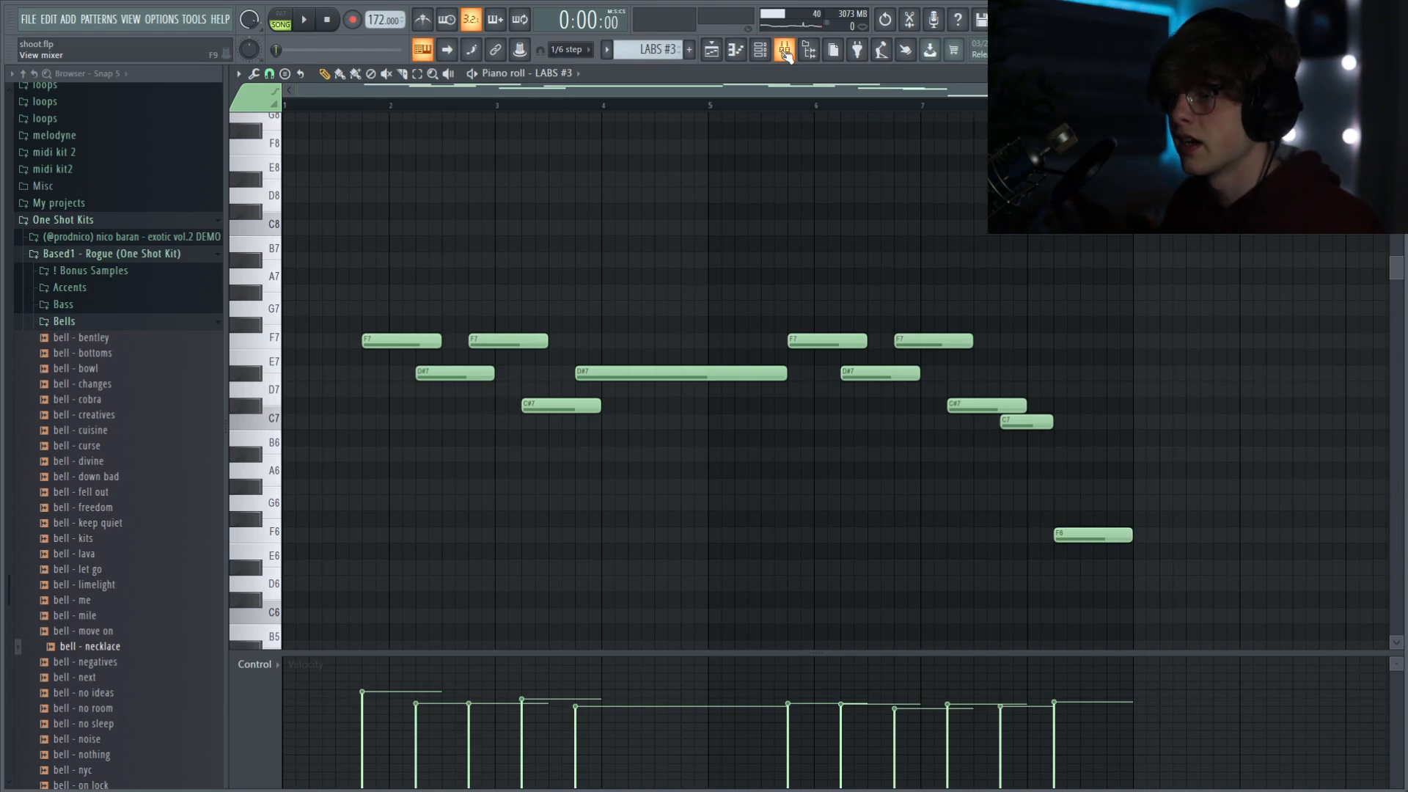
Step: Select the two F7 notes near the start of the LABS #3 melody, then clear the selection
scroll(386, 323, down, 1)
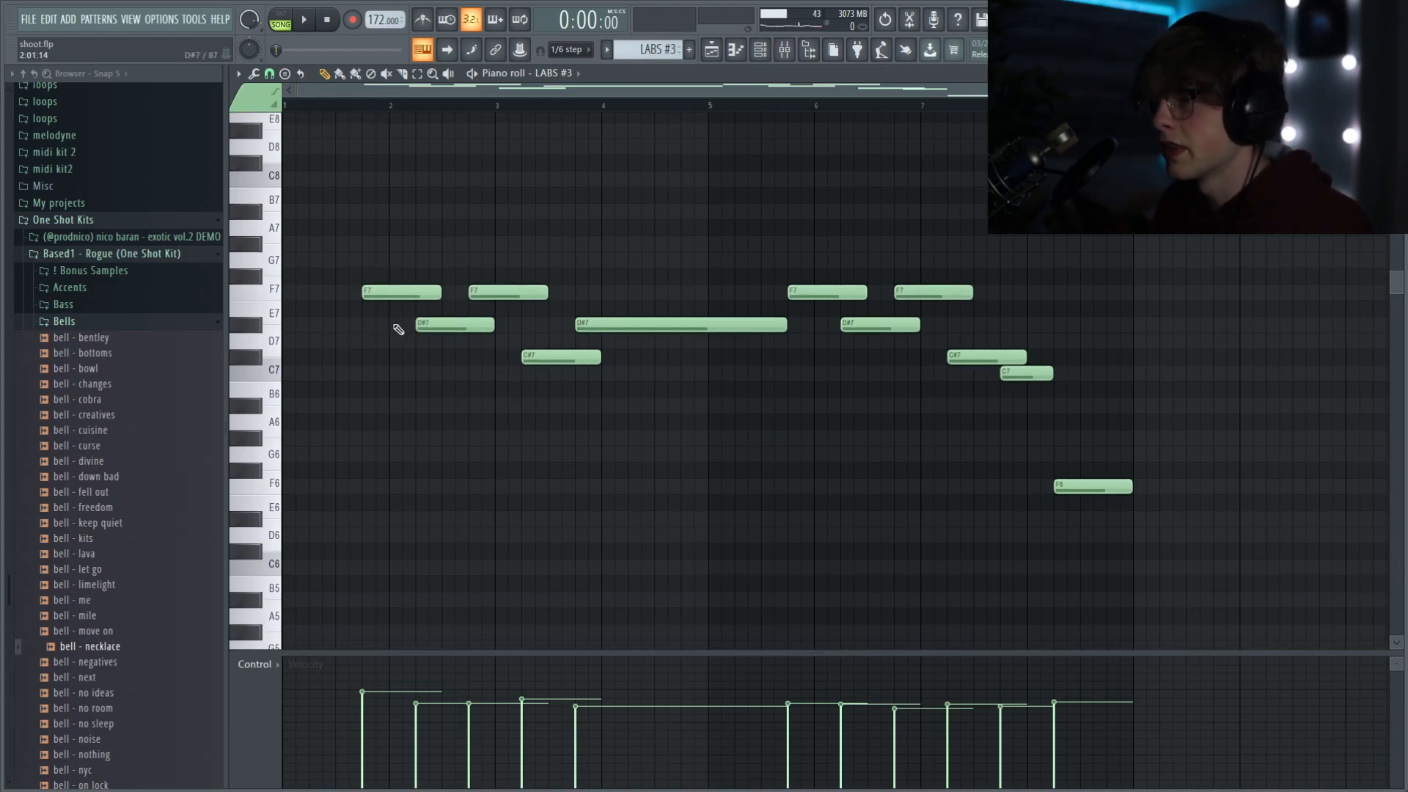
scroll(398, 330, up, 1)
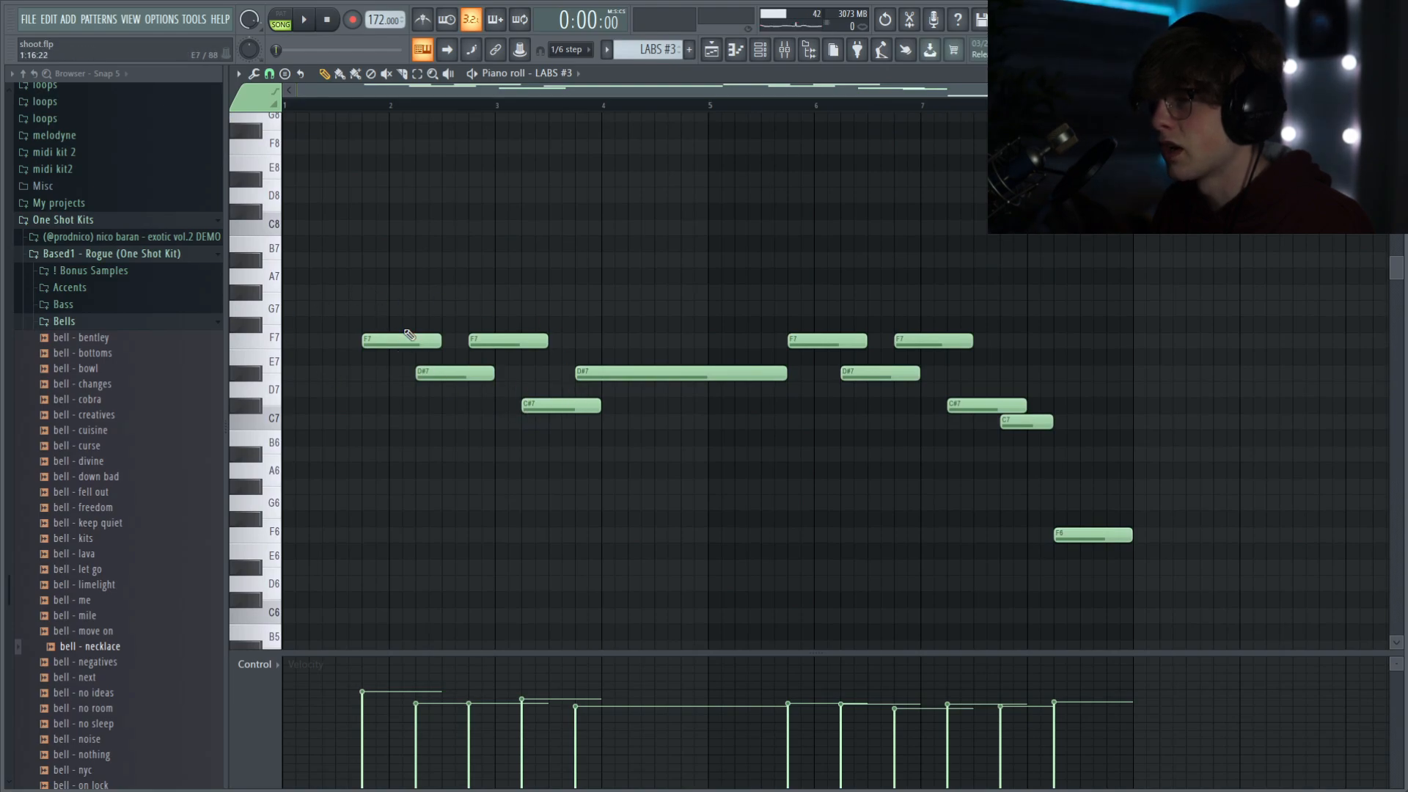
drag(409, 336, 571, 341)
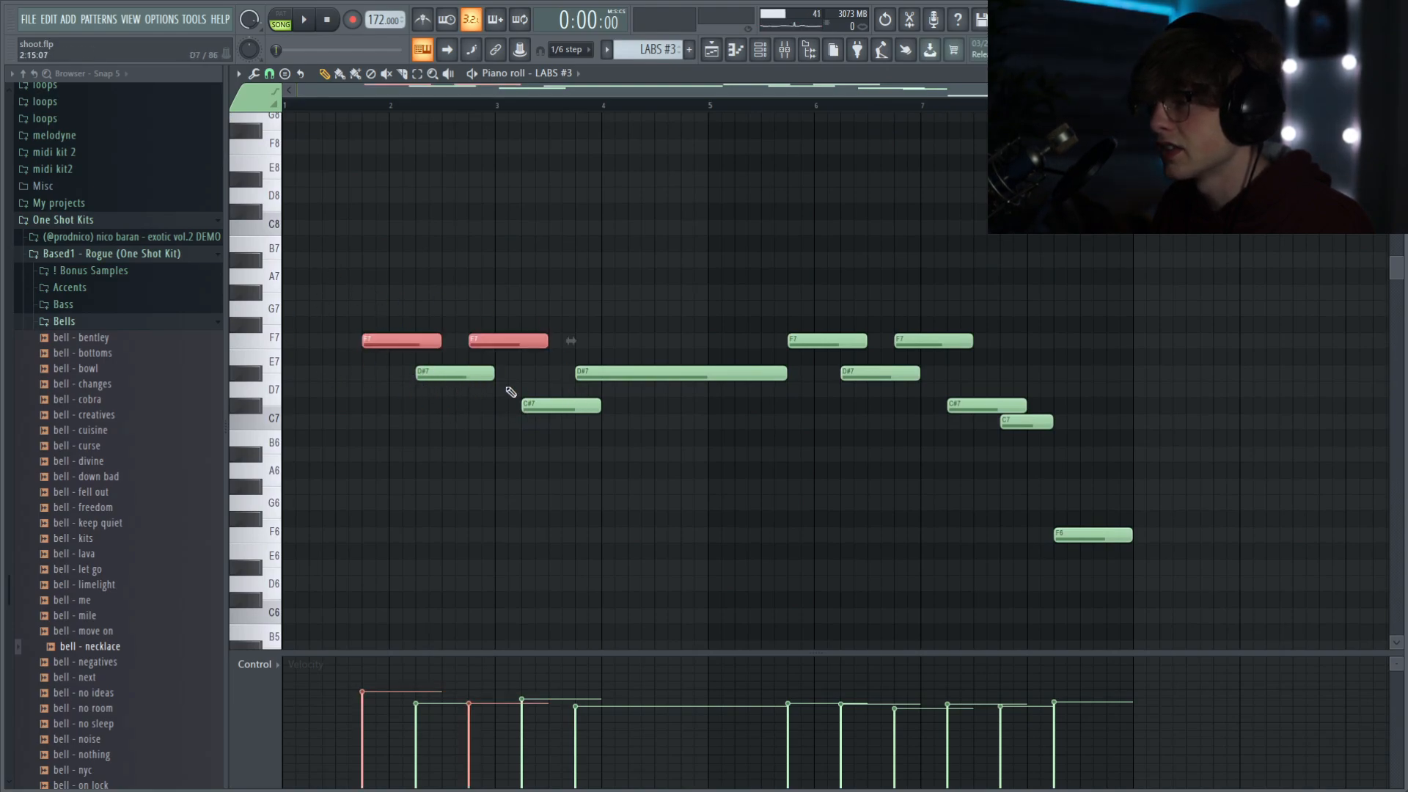
click(578, 313)
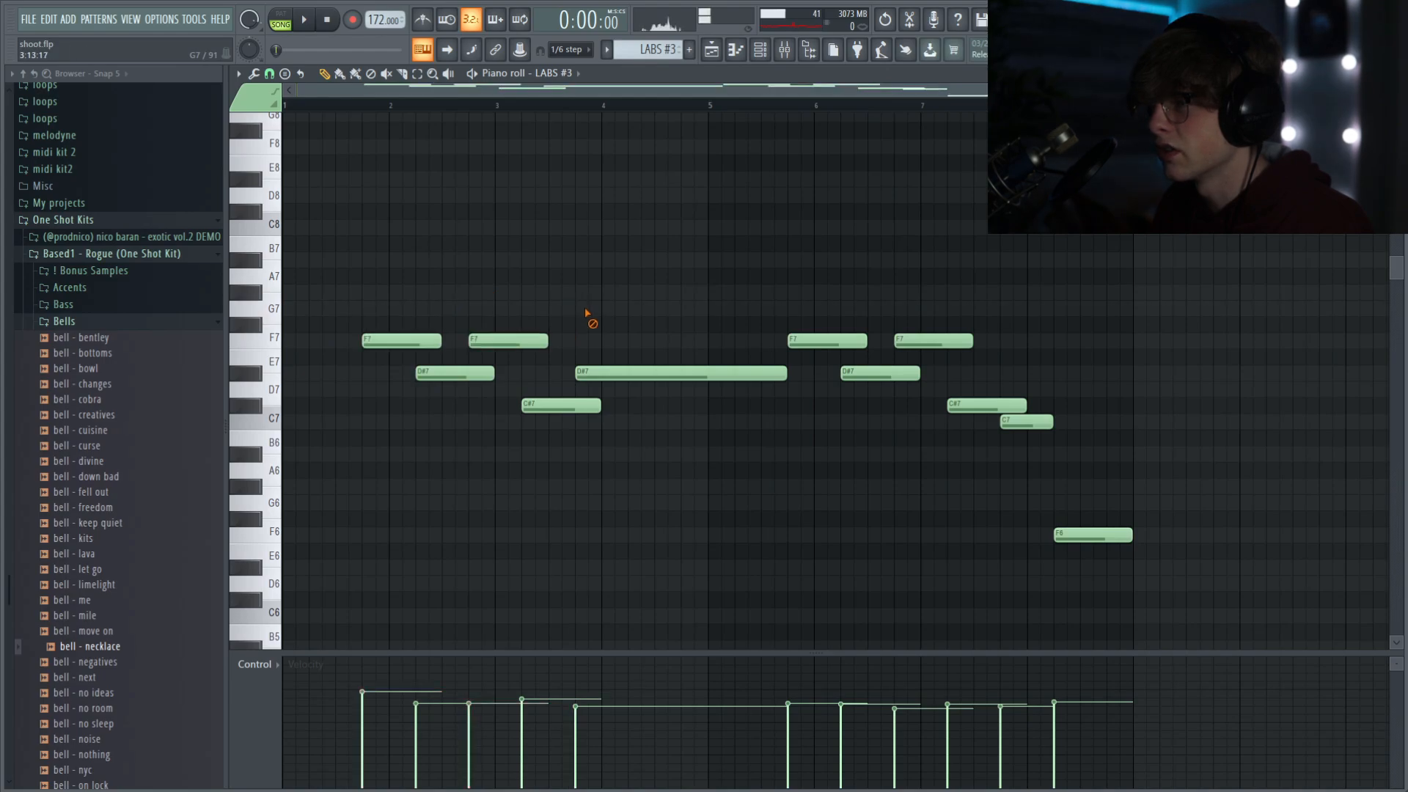
Step: Replay the LABS #3 melody from the start through its closing F6 note
key(space)
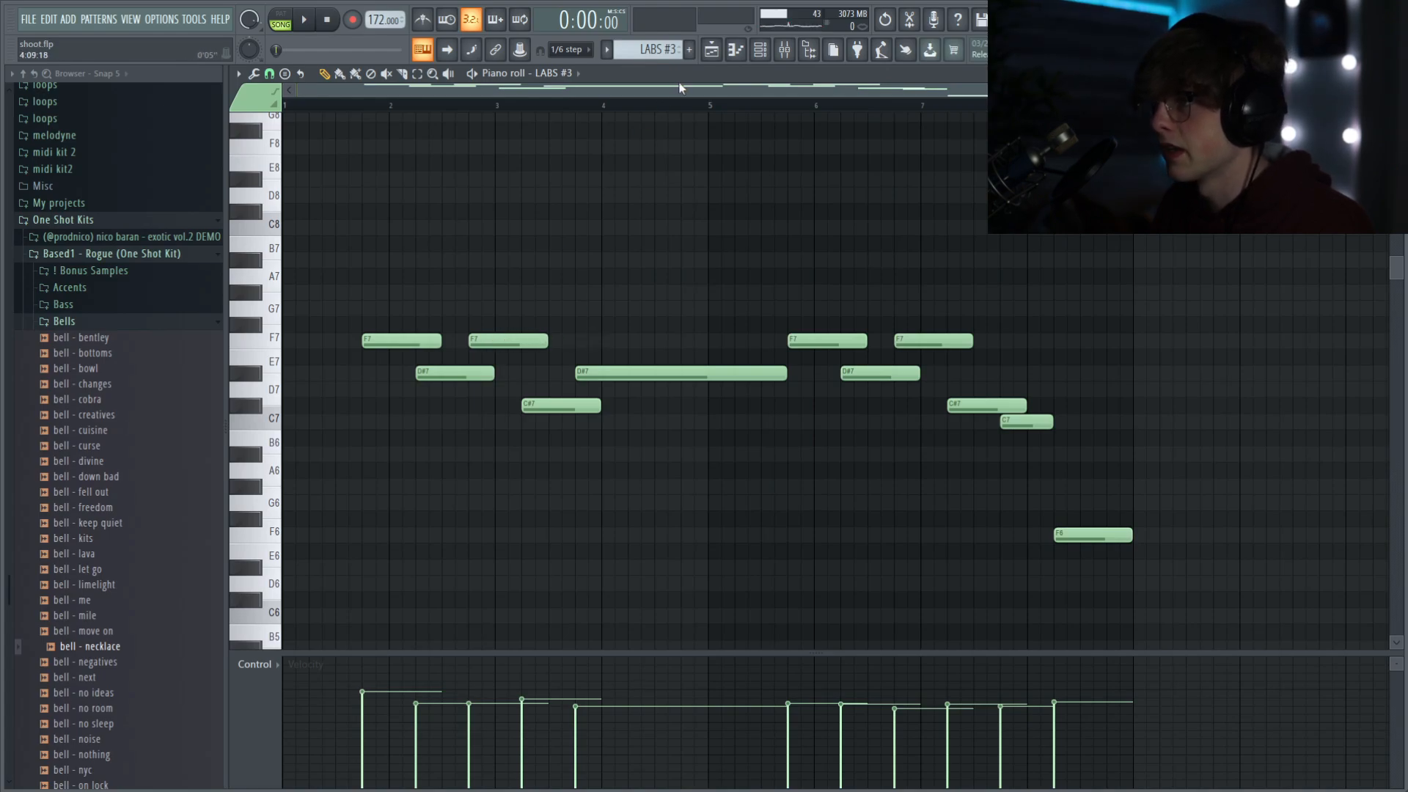
key(space)
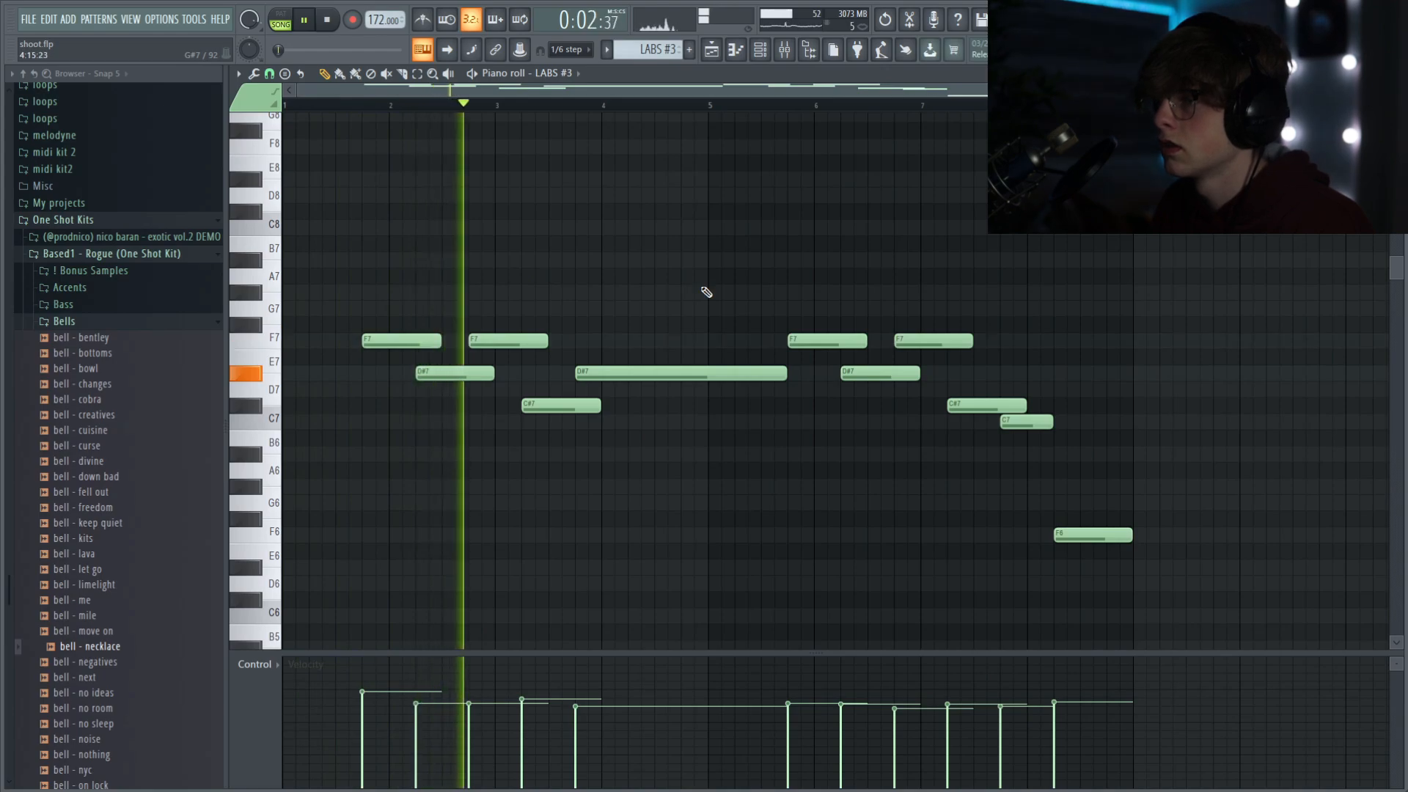
click(767, 263)
right_click(767, 262)
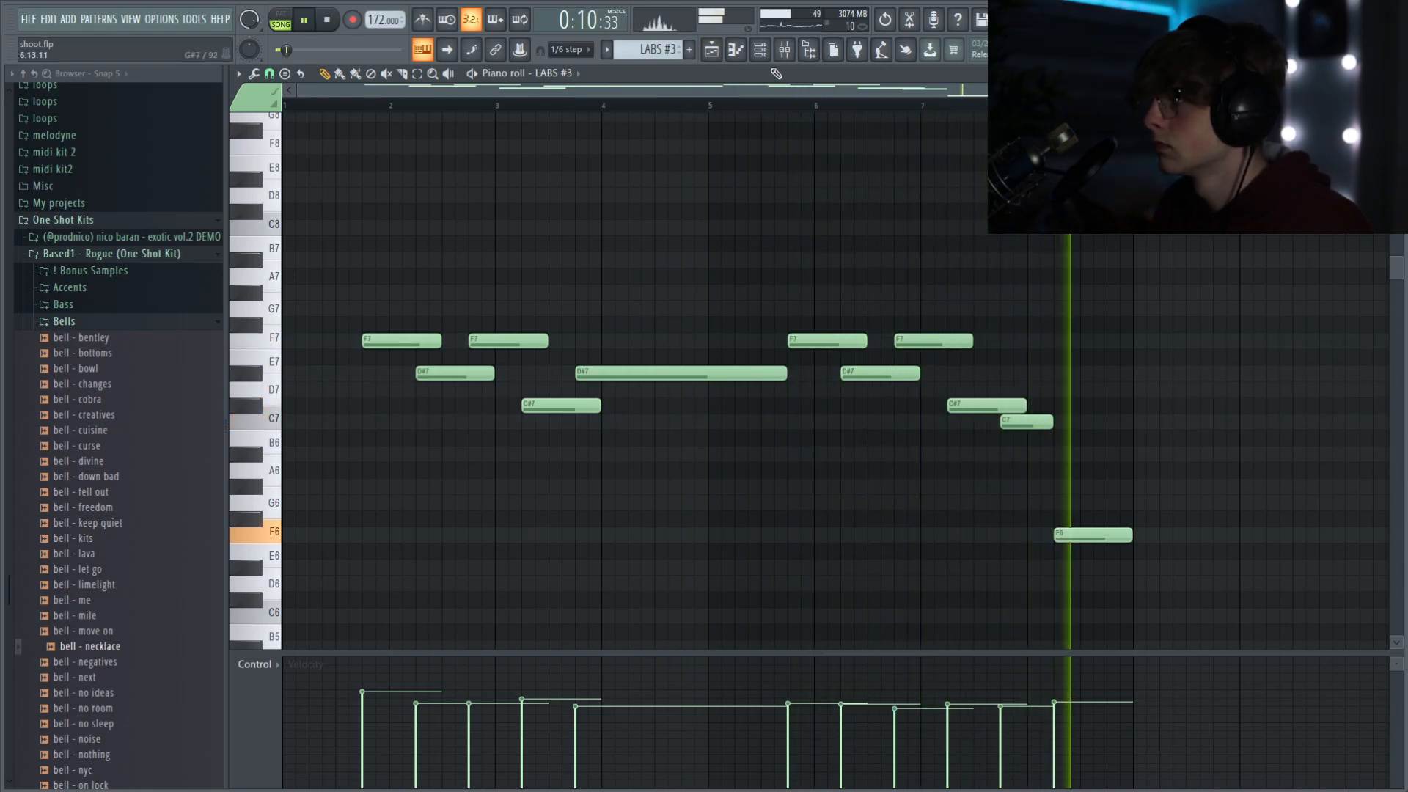
Step: Inspect Fruity parametric EQ 2, Guitar Rig 5 and Little AlterBoy on mixer track 6, which carries LABS #3
click(784, 49)
key(space)
click(484, 251)
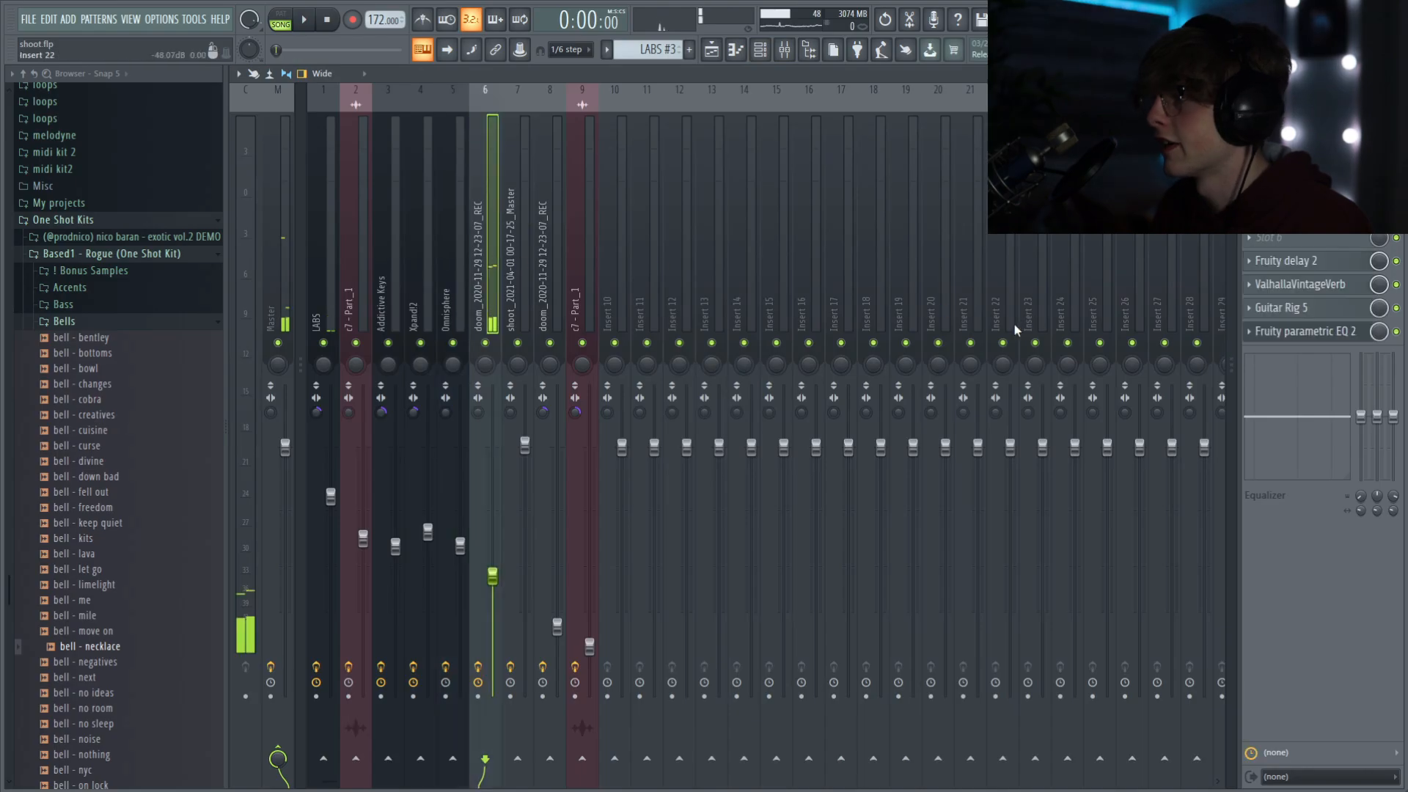
click(1294, 341)
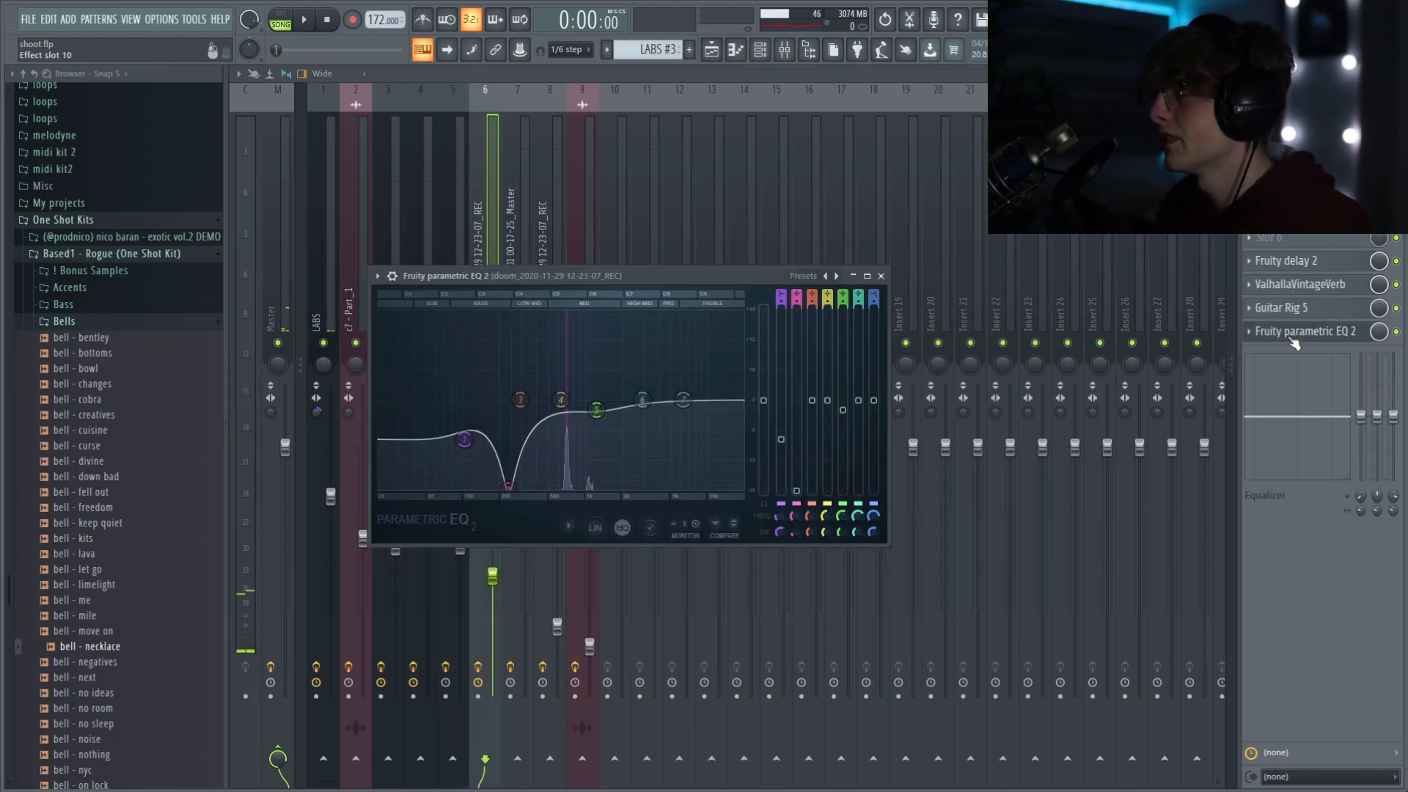
click(1294, 314)
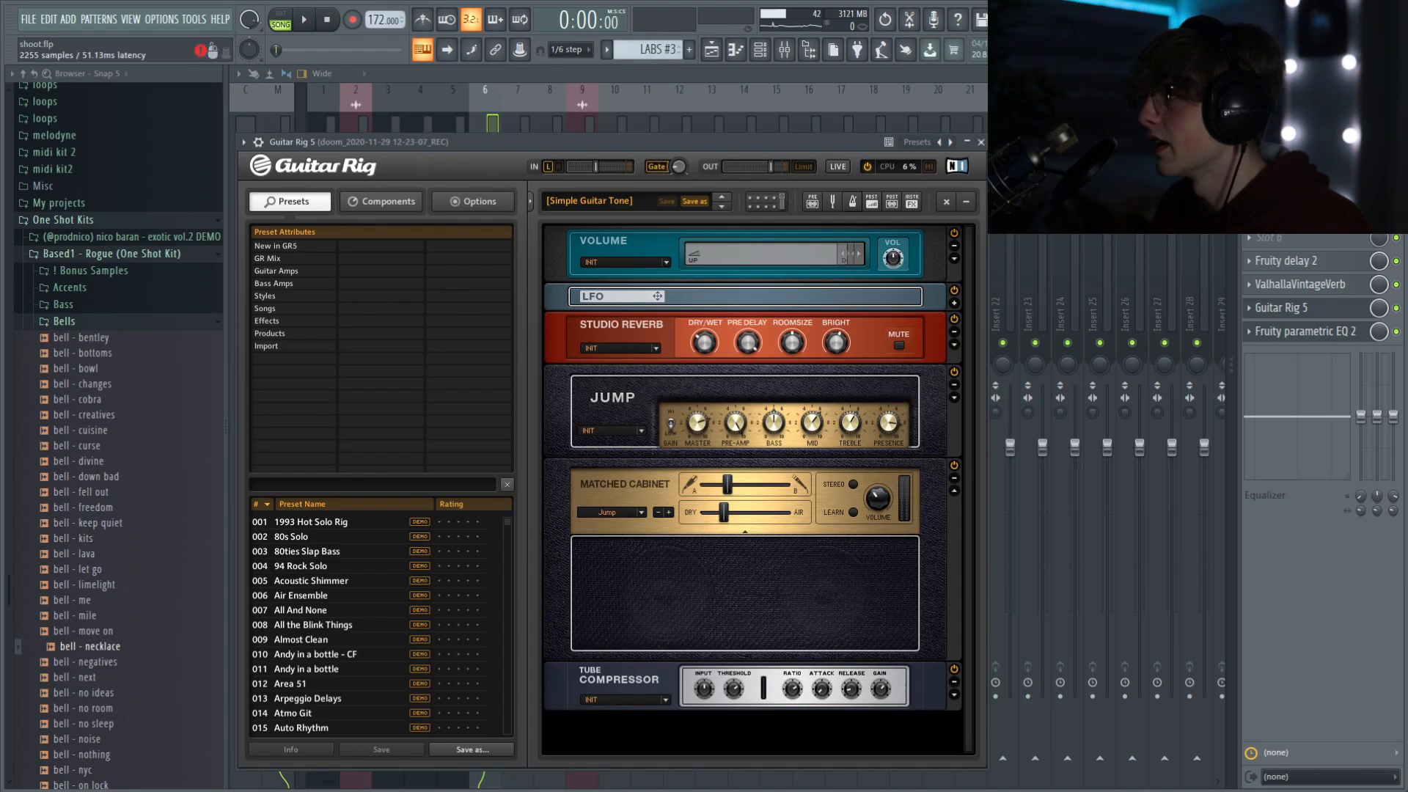
click(1291, 166)
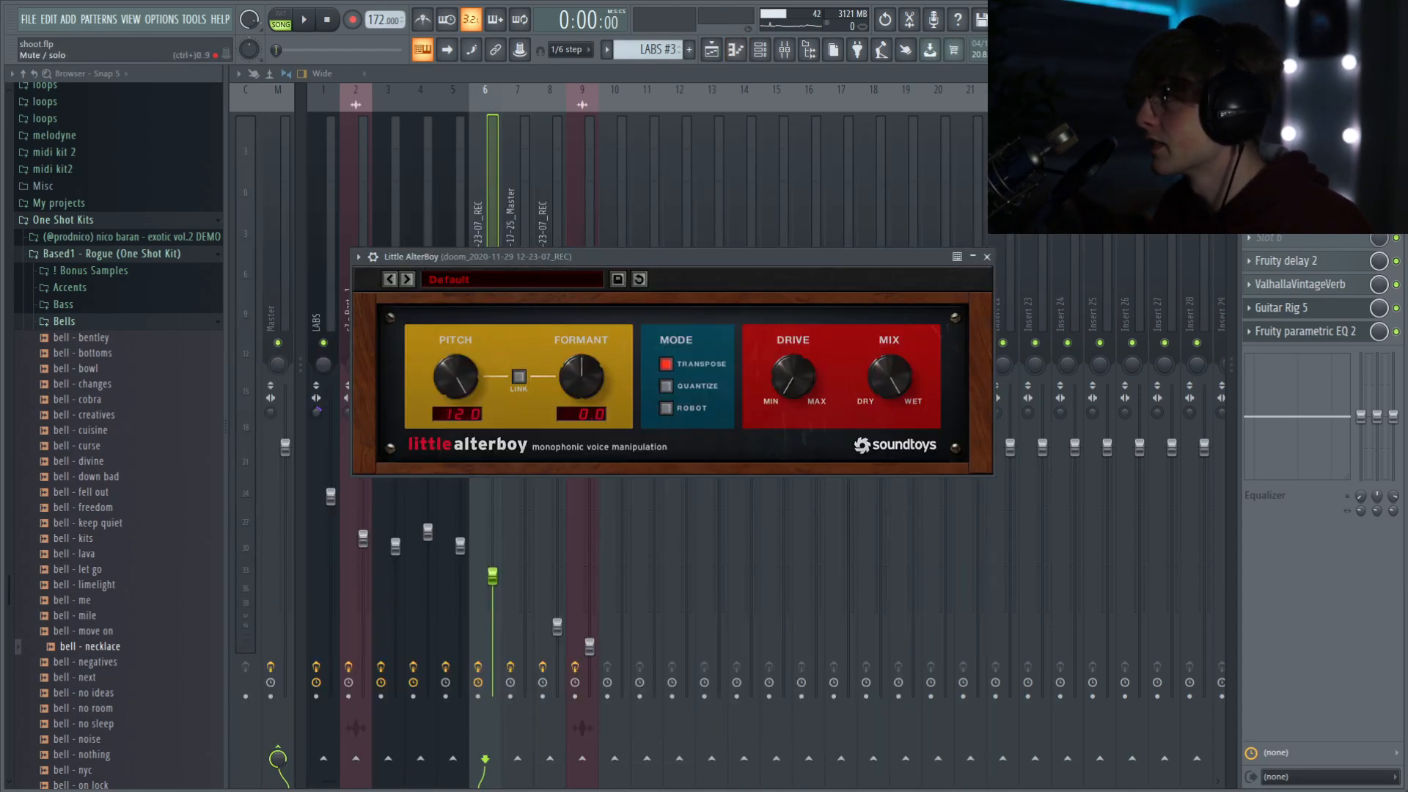
Step: Toggle Little AlterBoy on mixer track 6 and play the opening to compare the sound, returning to the playlist
click(1397, 167)
key(space)
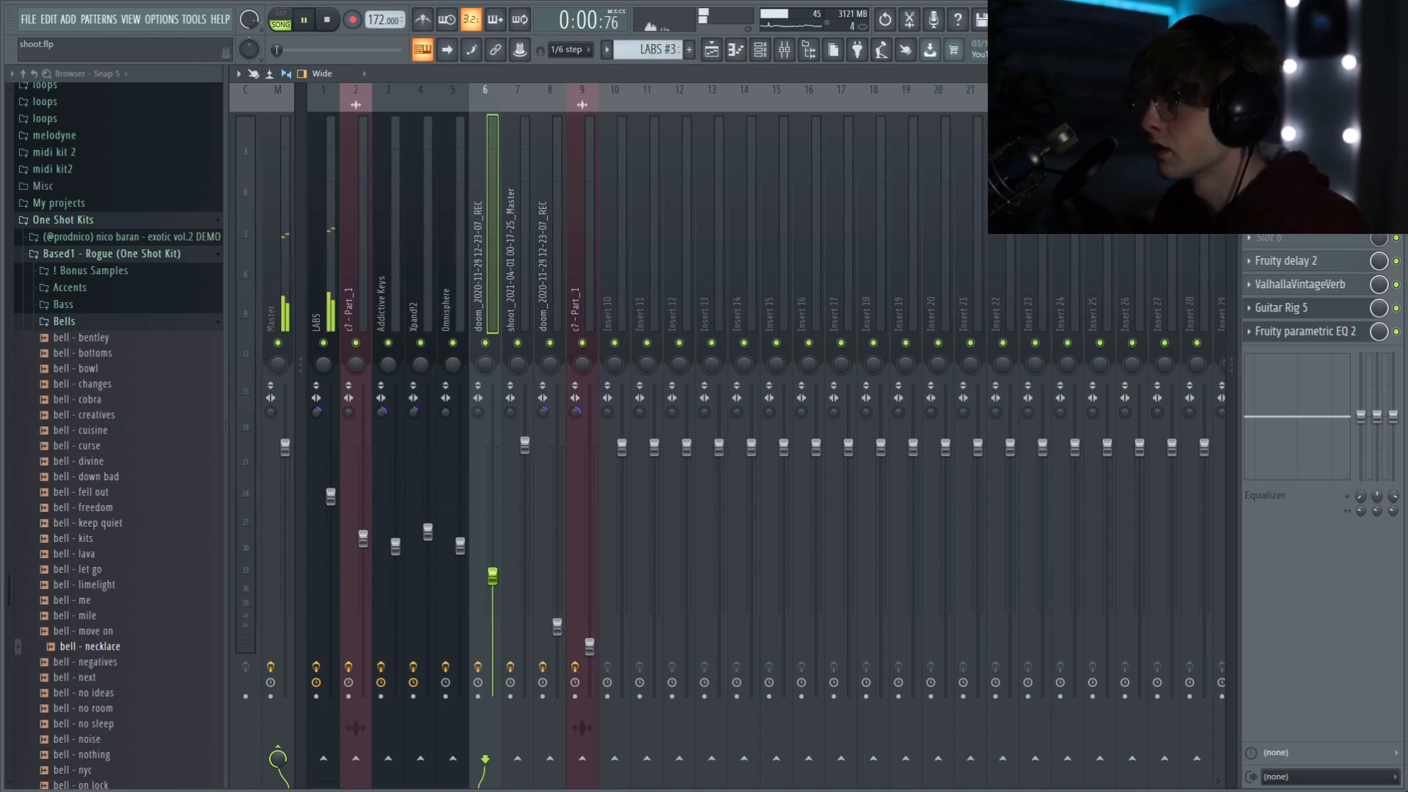
key(space)
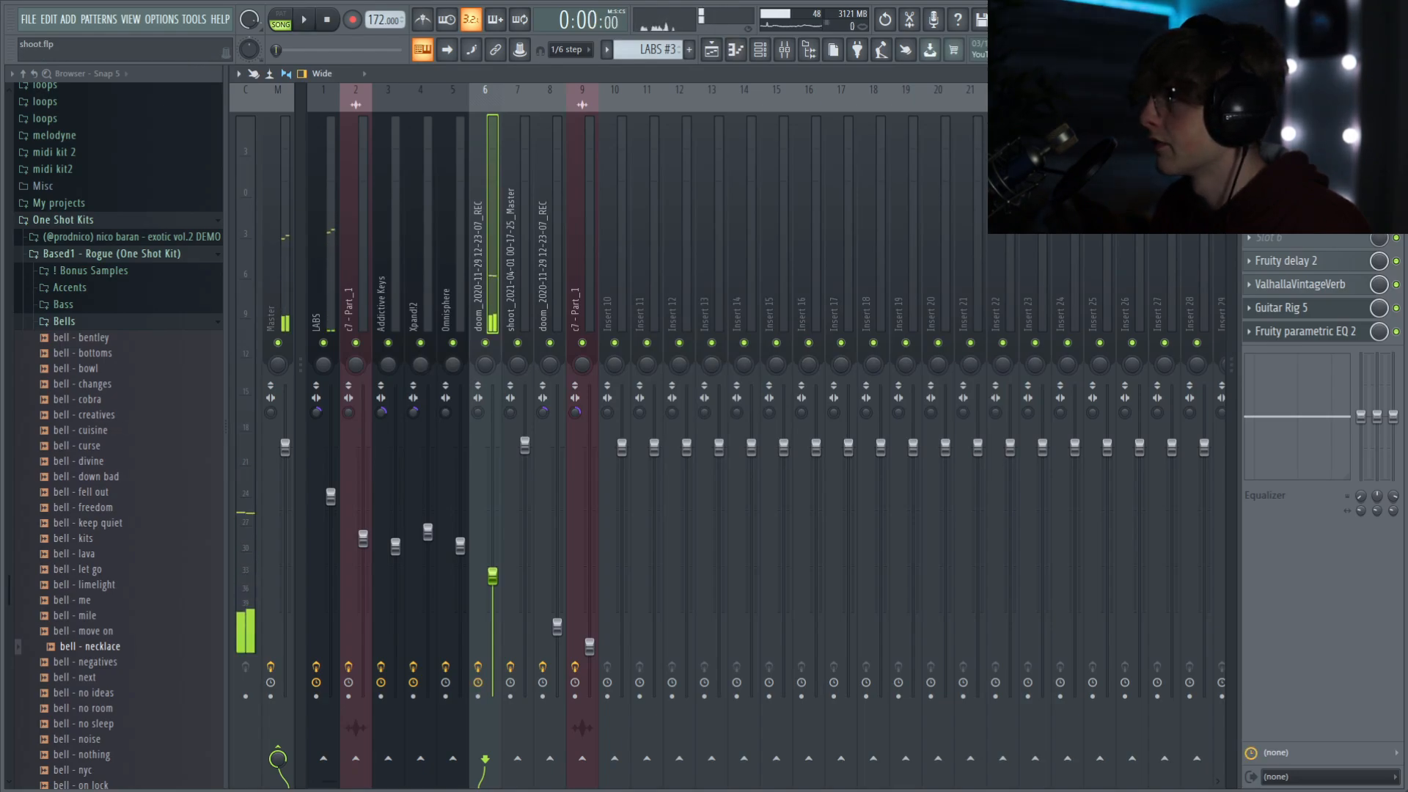
key(space)
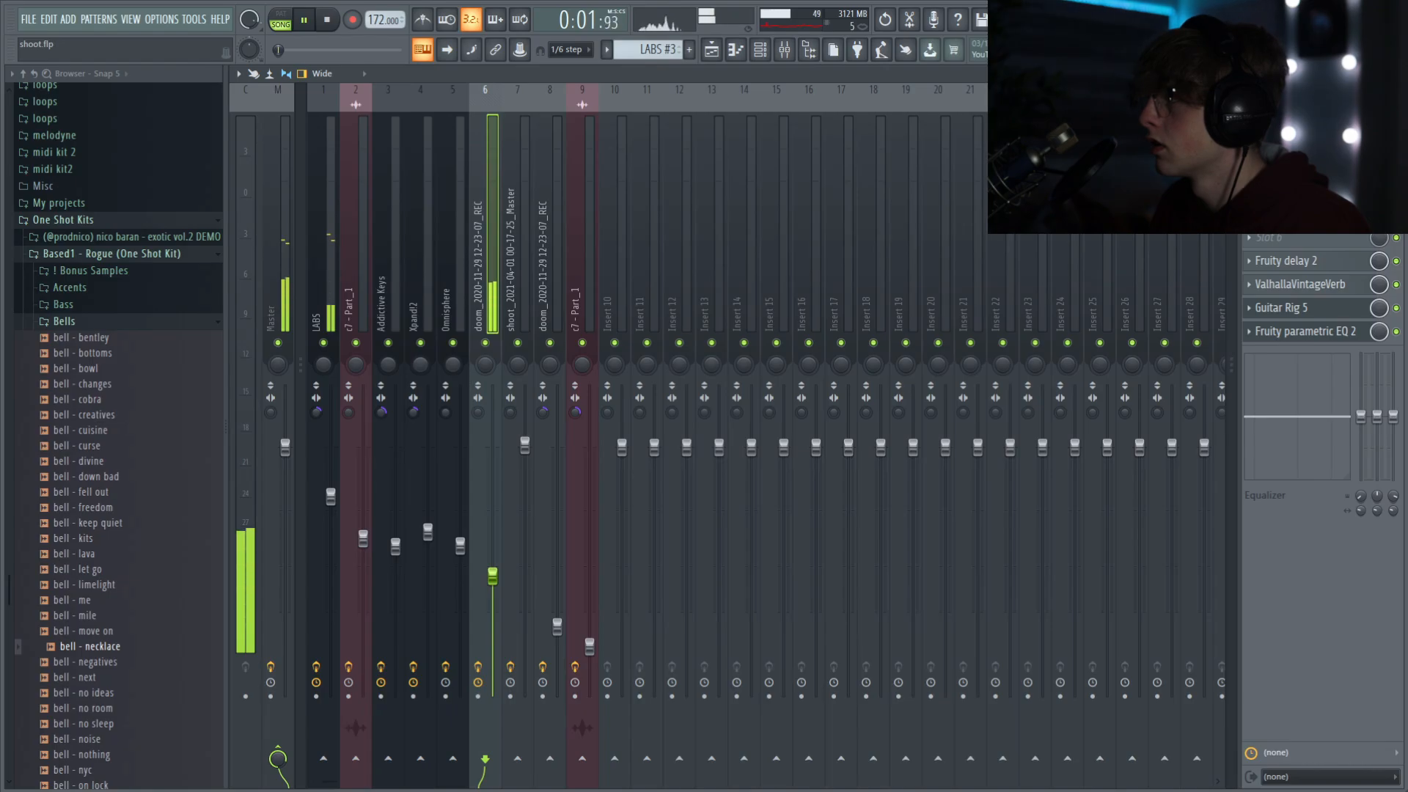
key(space)
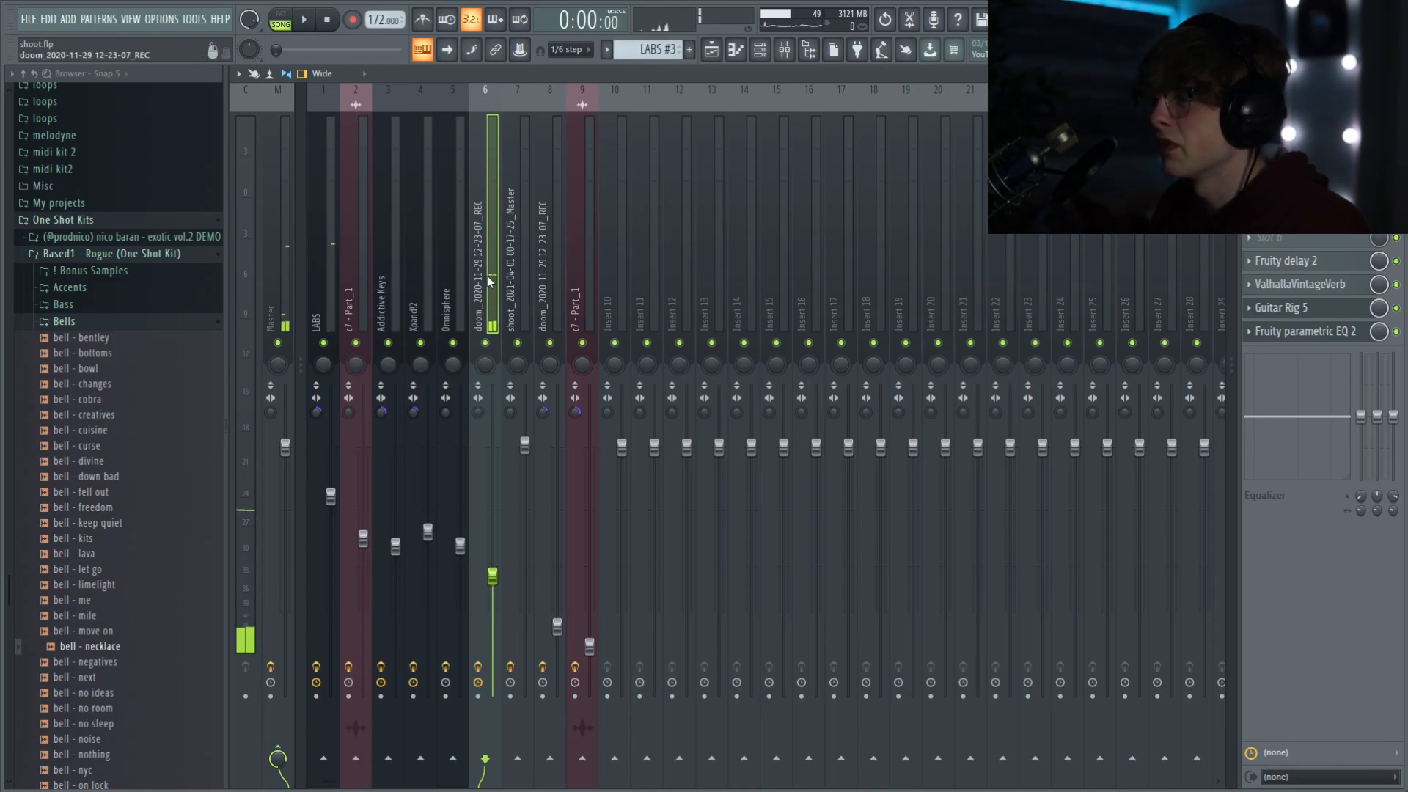
click(712, 52)
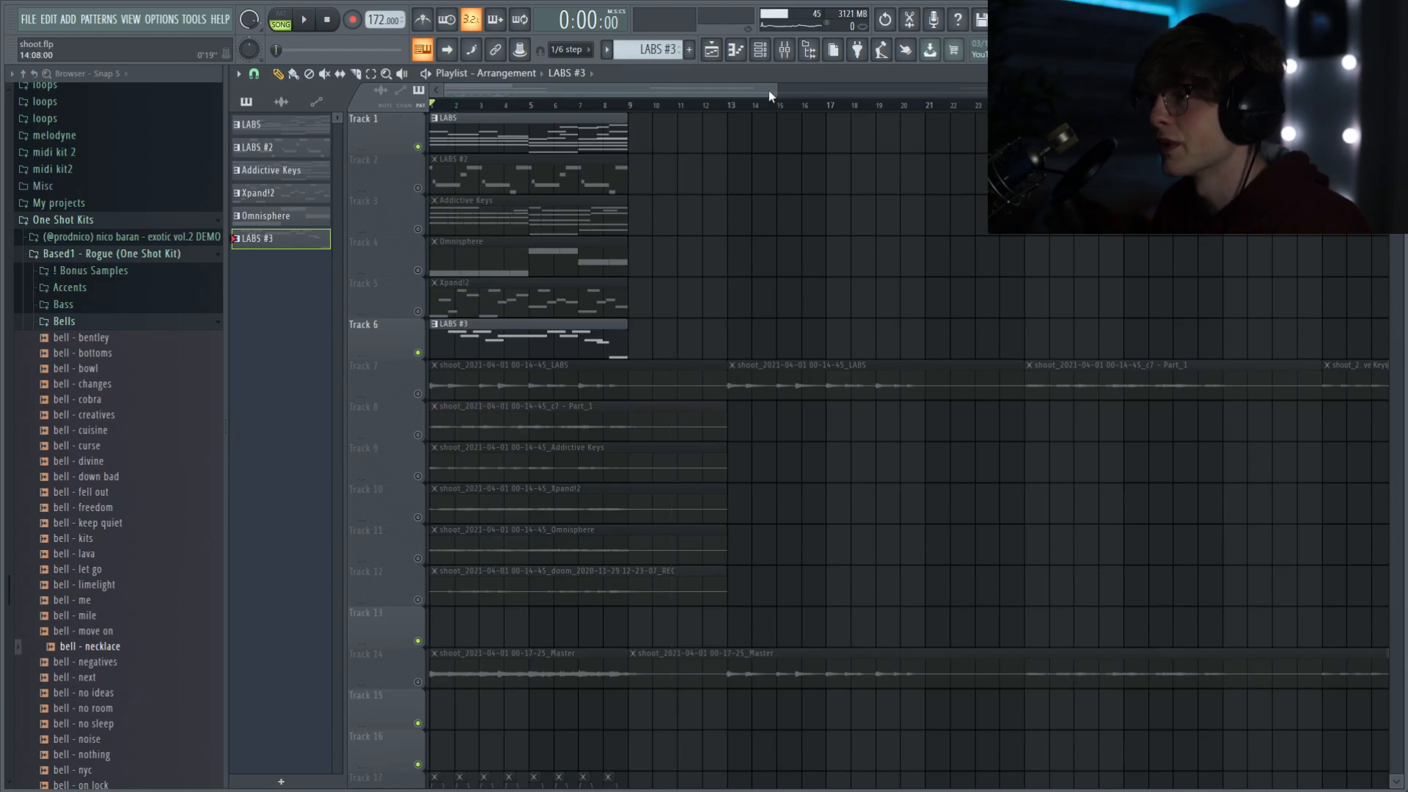
Step: Unmute tracks 2 through 5 so all six MIDI layers are active in the playlist
drag(779, 90, 583, 115)
click(418, 311)
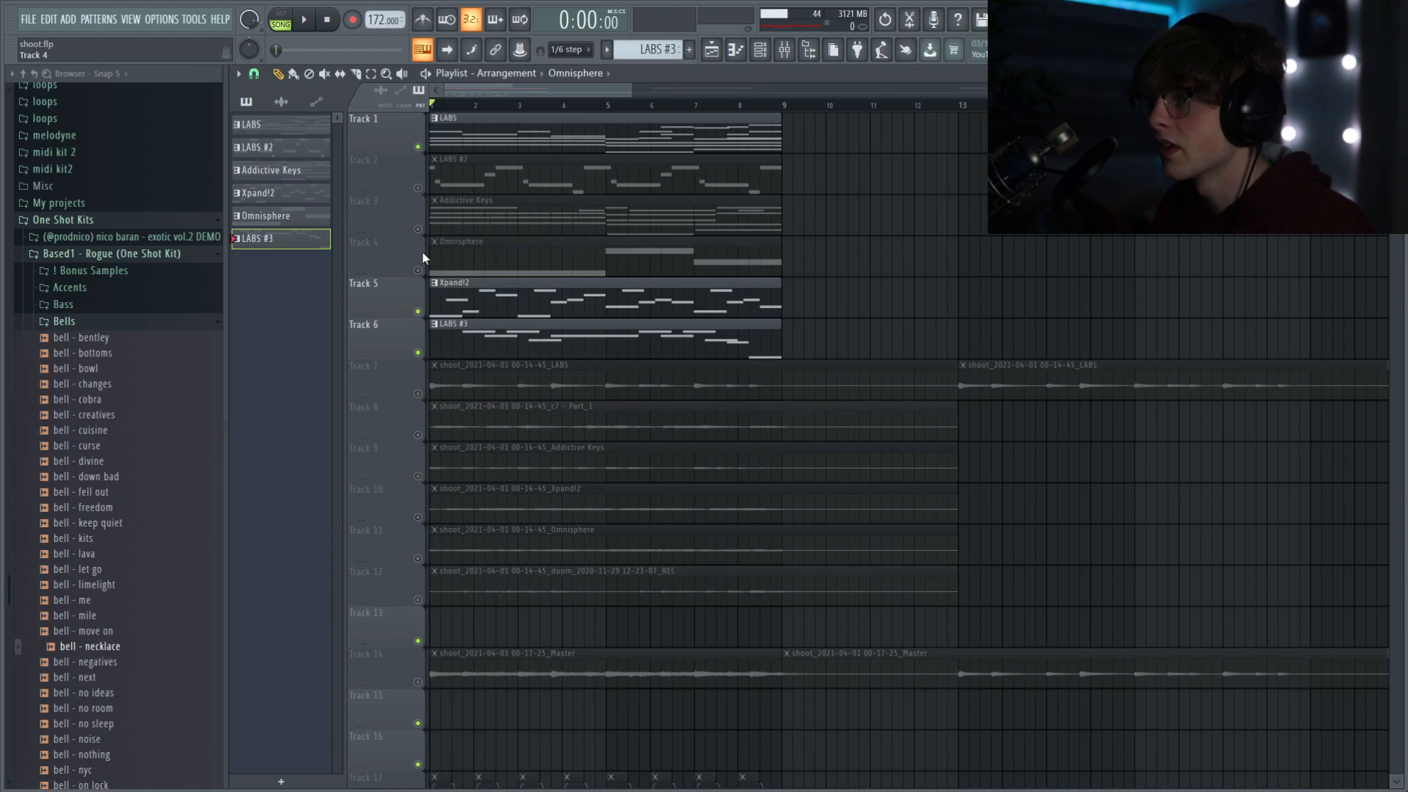
drag(419, 268, 426, 200)
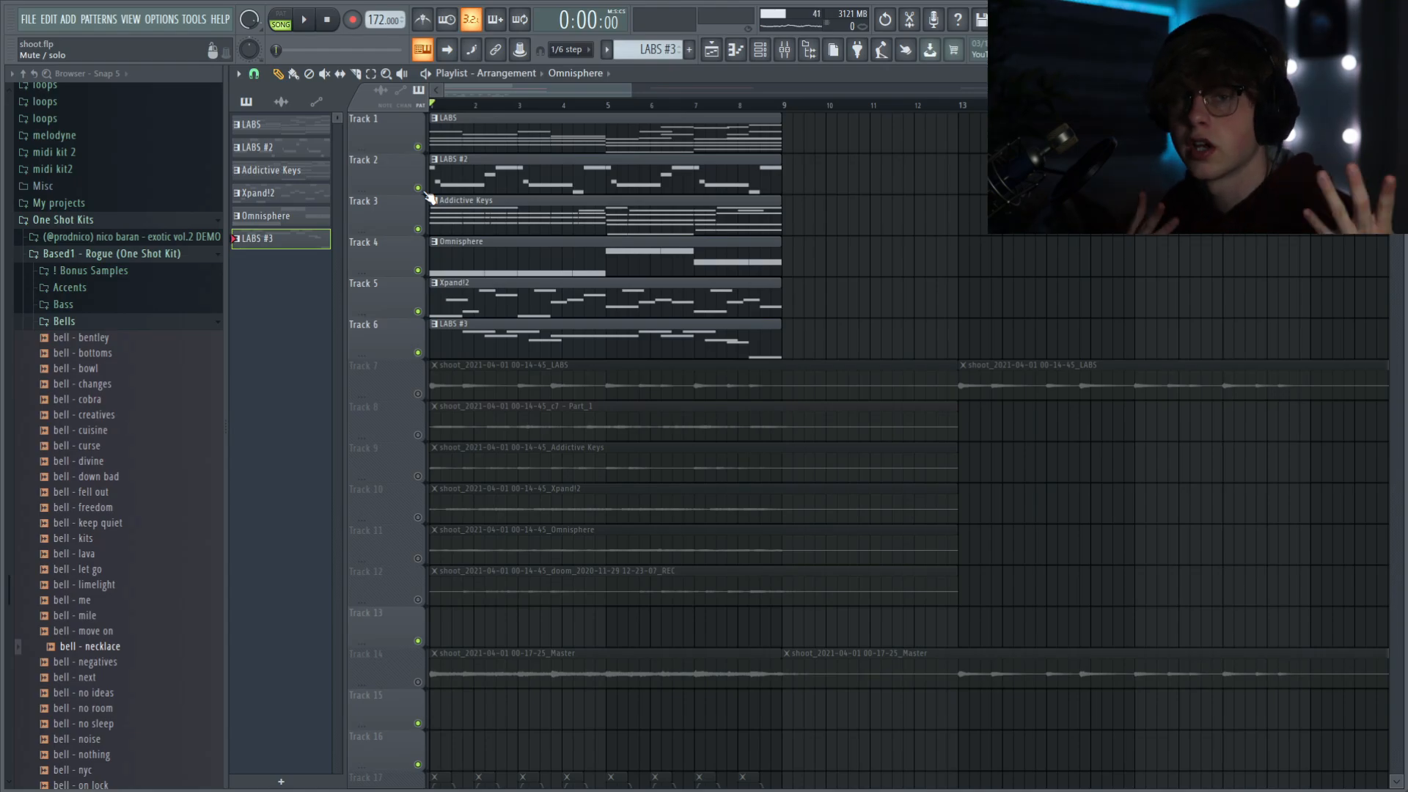
Step: Mute tracks 1 through 6 and unmute track 14, which holds the bounced Master recording
drag(418, 352, 420, 151)
scroll(564, 254, down, 2)
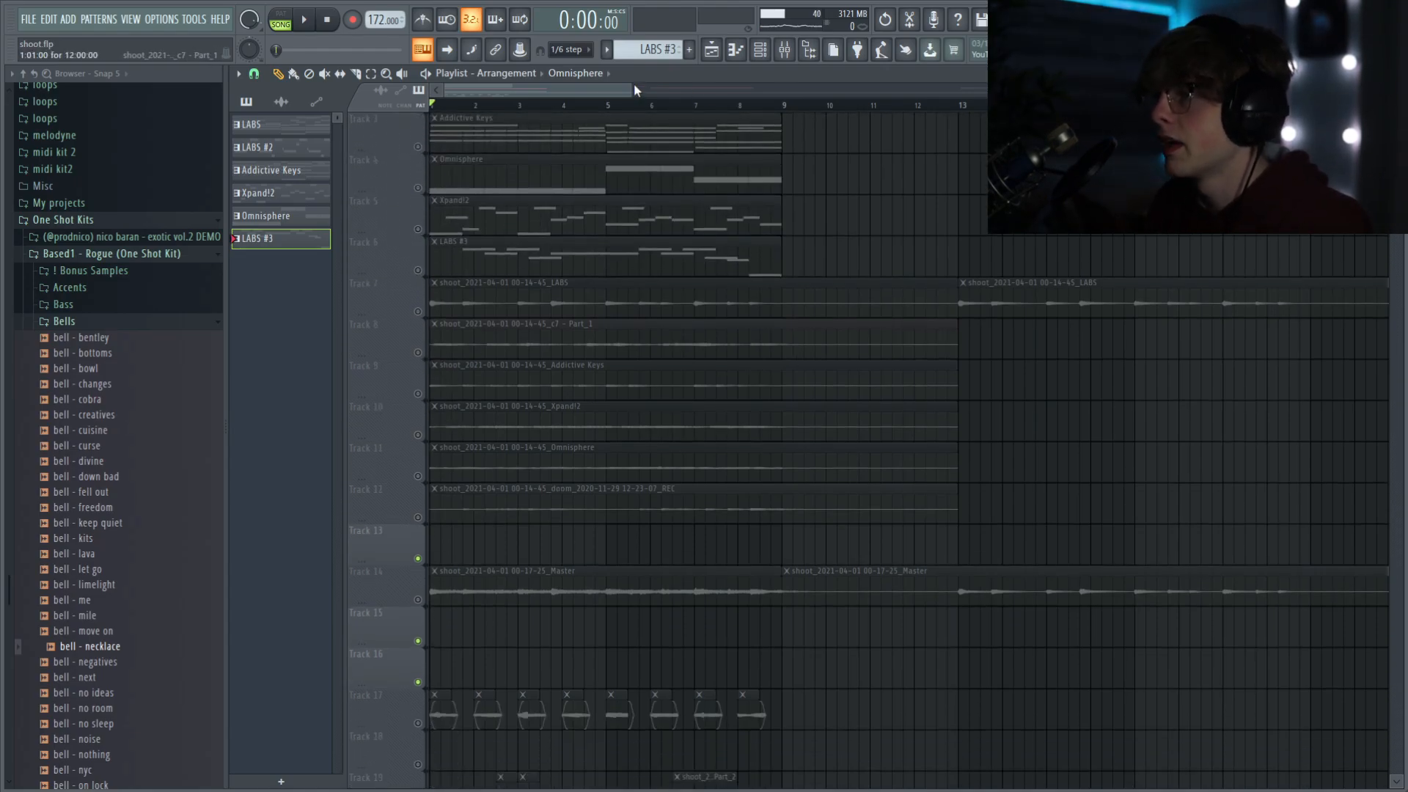
drag(632, 89, 1360, 370)
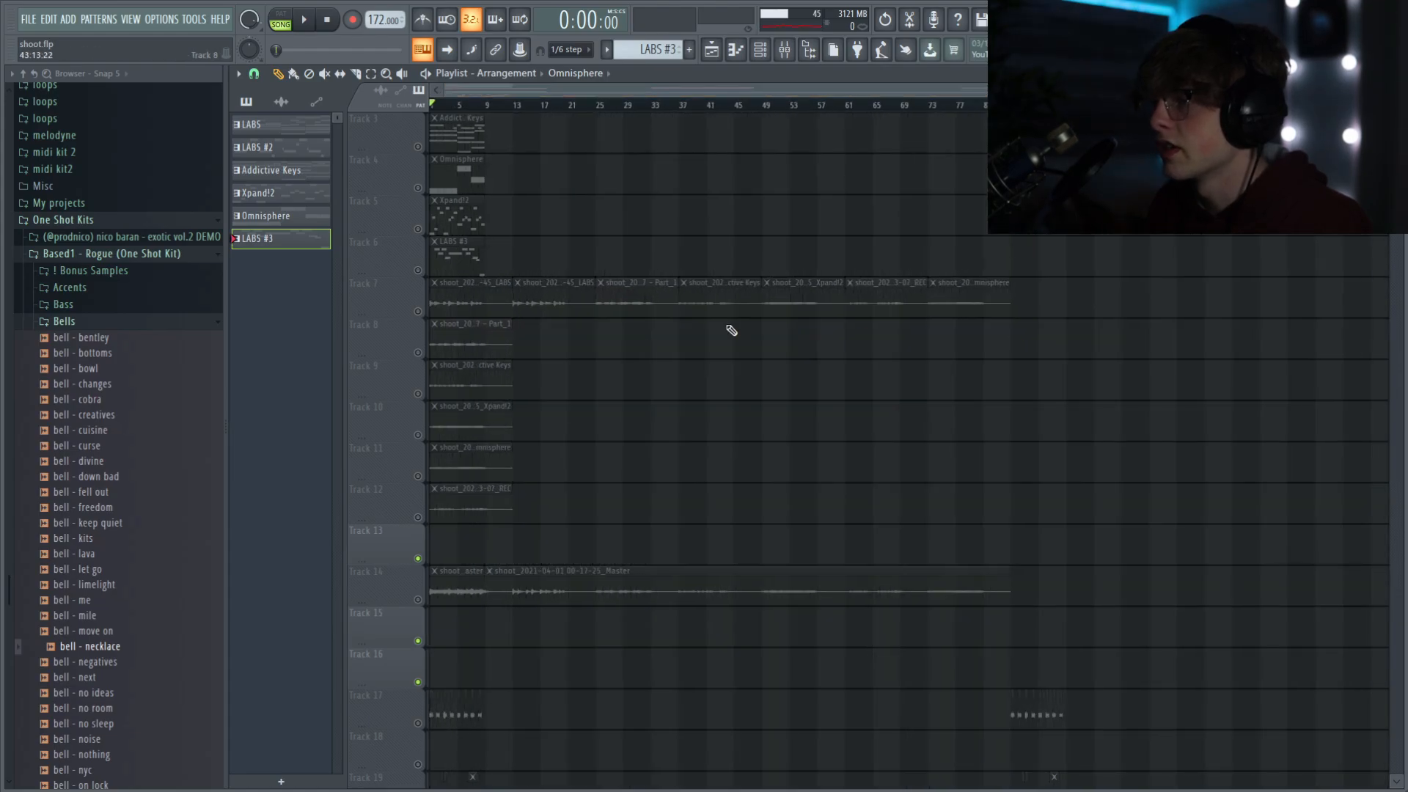
scroll(437, 477, down, 3)
click(418, 476)
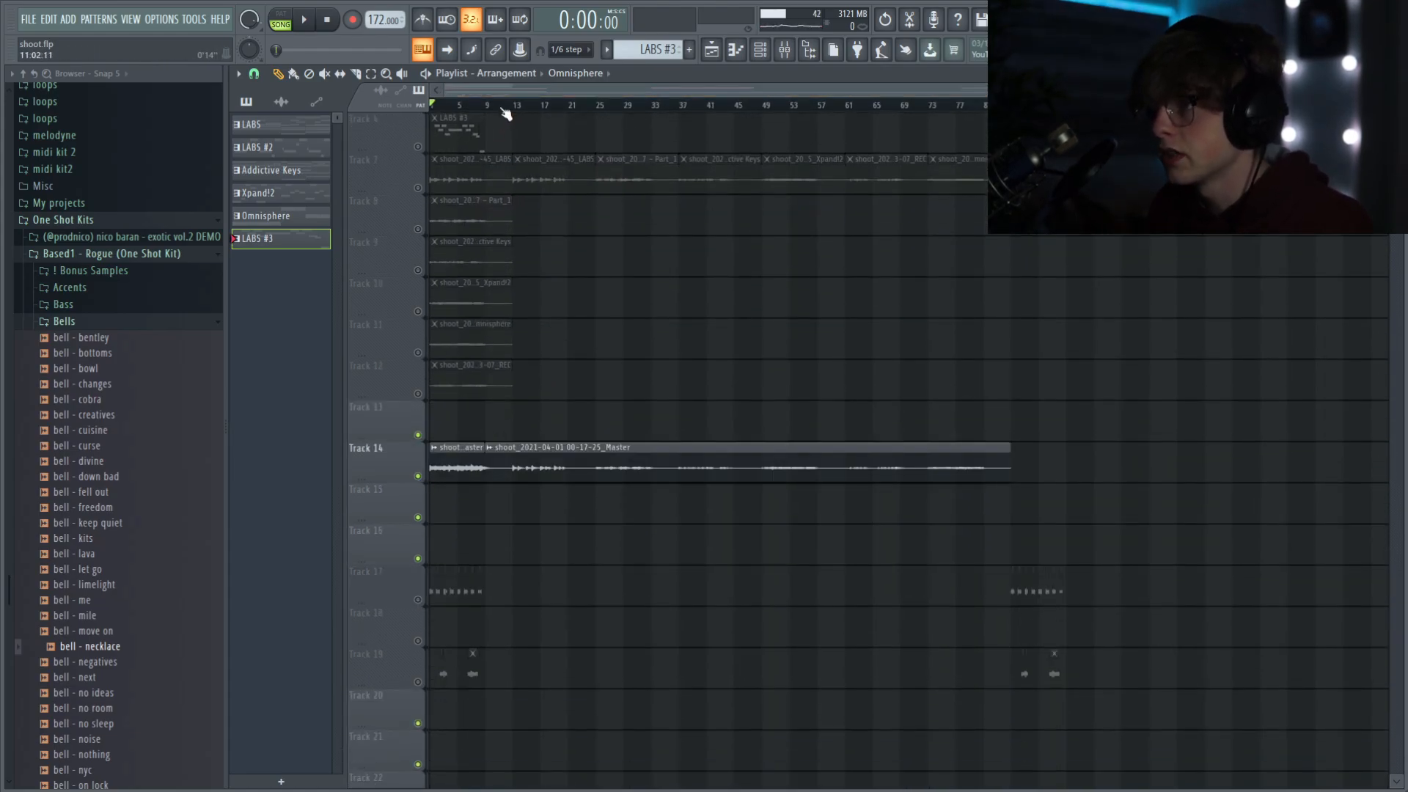
Step: Open the sample settings of the first Master clip on track 14, review its time stretching and pitch, and close them
drag(1357, 89, 798, 260)
click(553, 459)
double_click(553, 459)
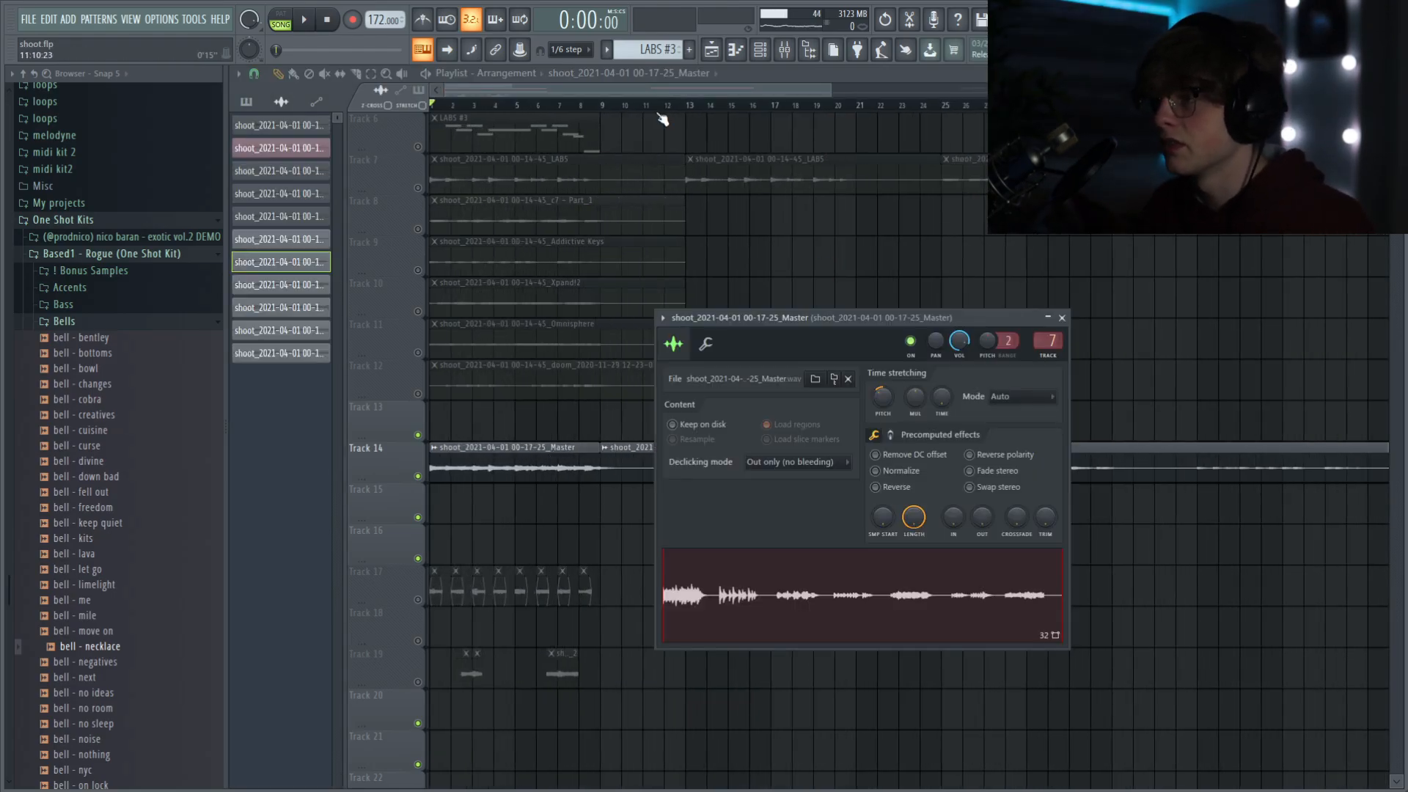
drag(821, 317, 795, 315)
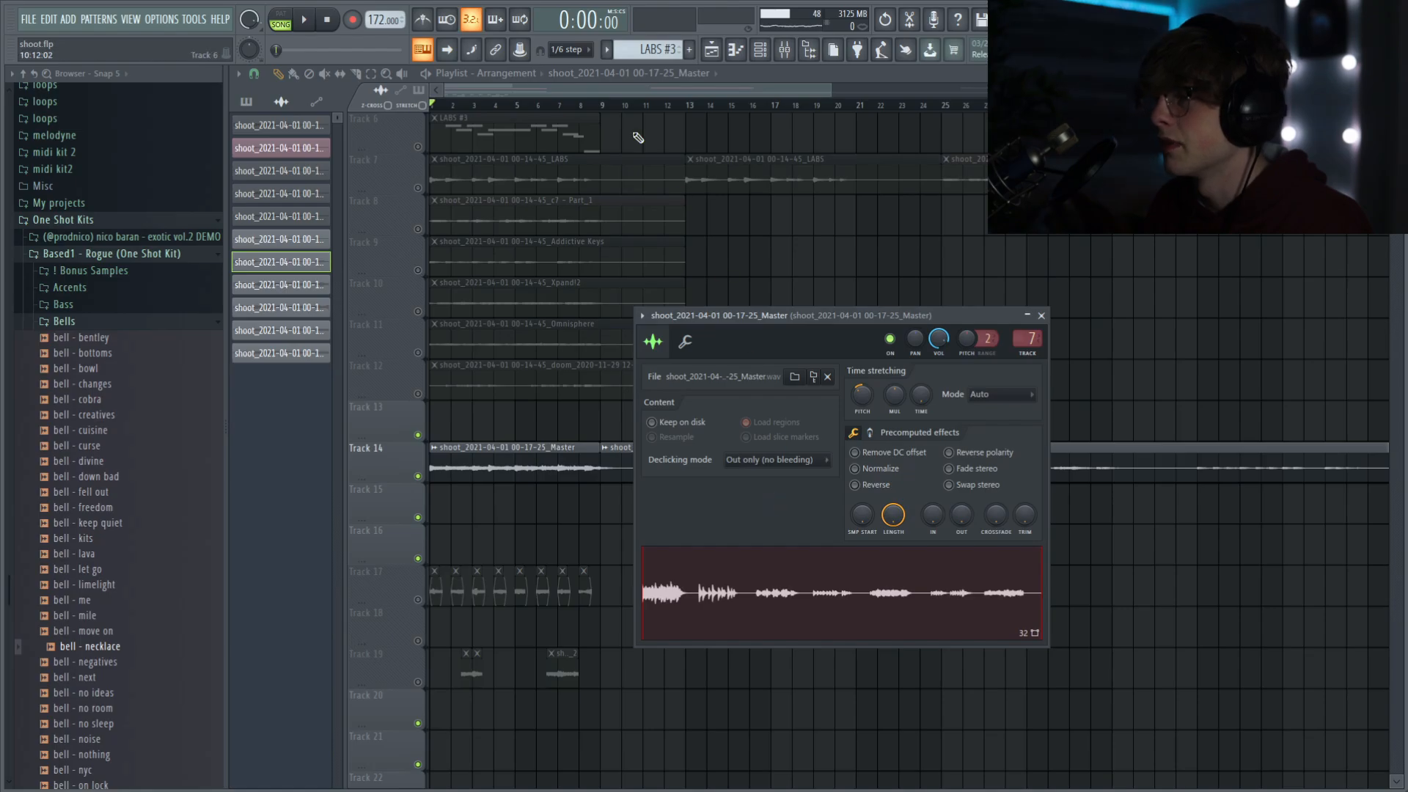
key(Escape)
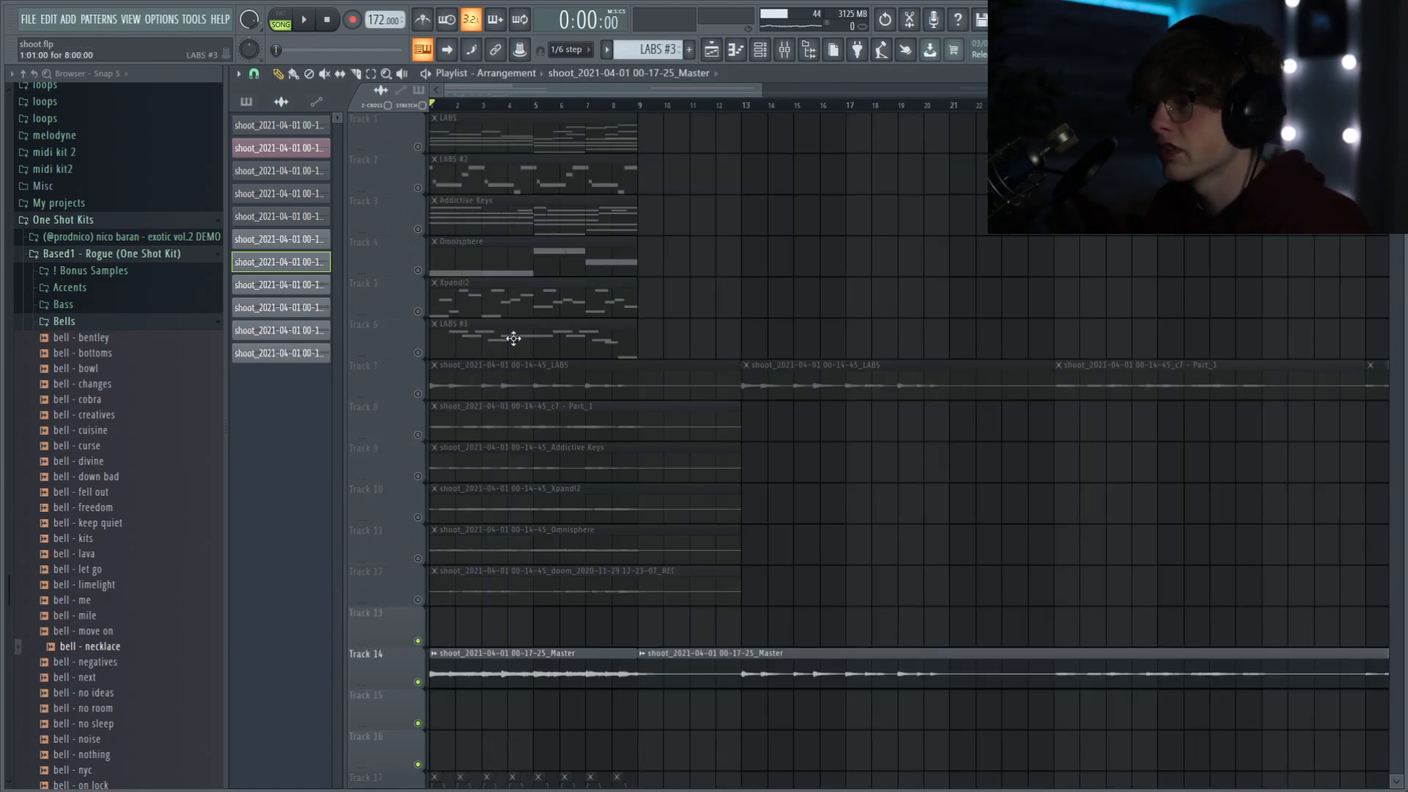
Step: Unmute track 17 and review the sample settings of its first Master - Part_1 clip, including Reverse
scroll(506, 367, down, 8)
click(418, 476)
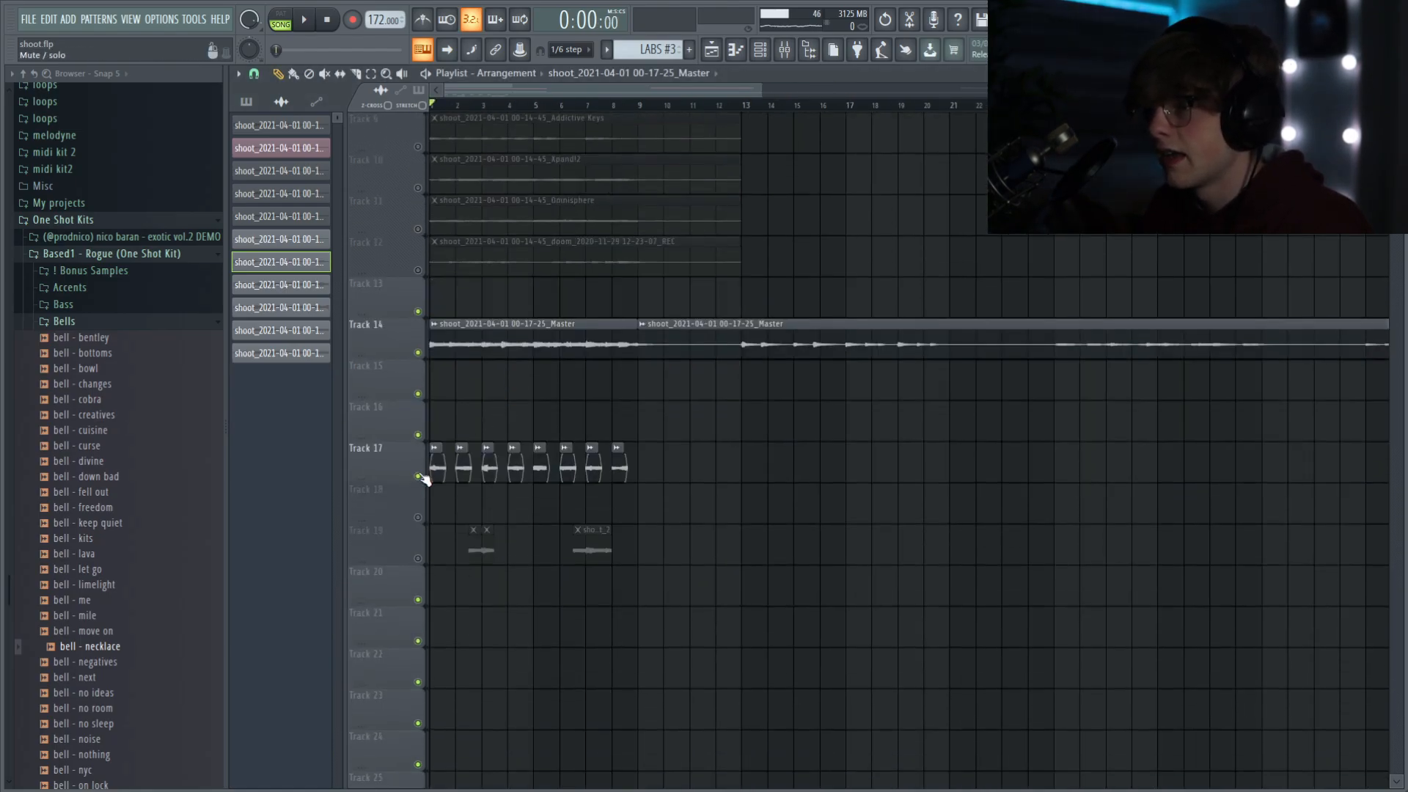
double_click(432, 464)
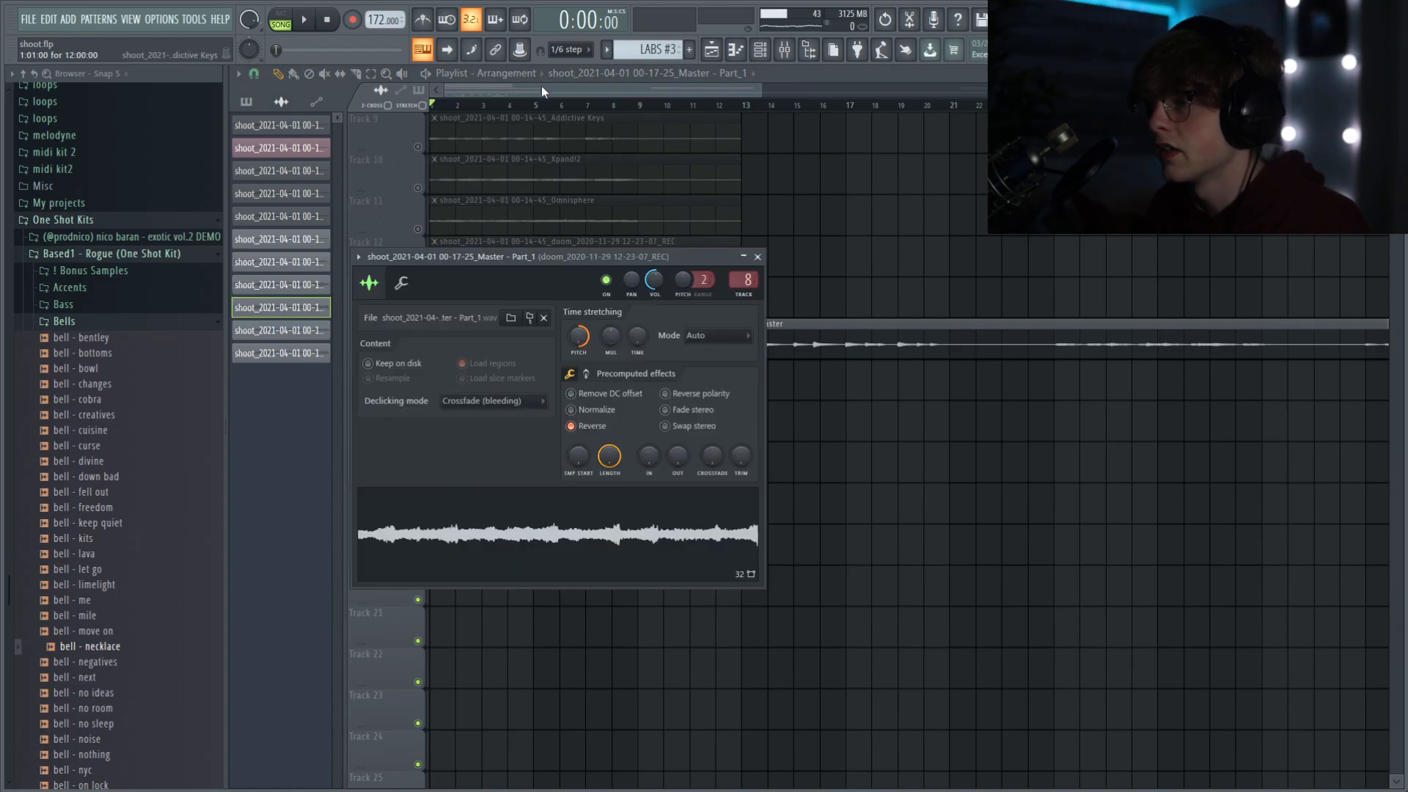
key(Escape)
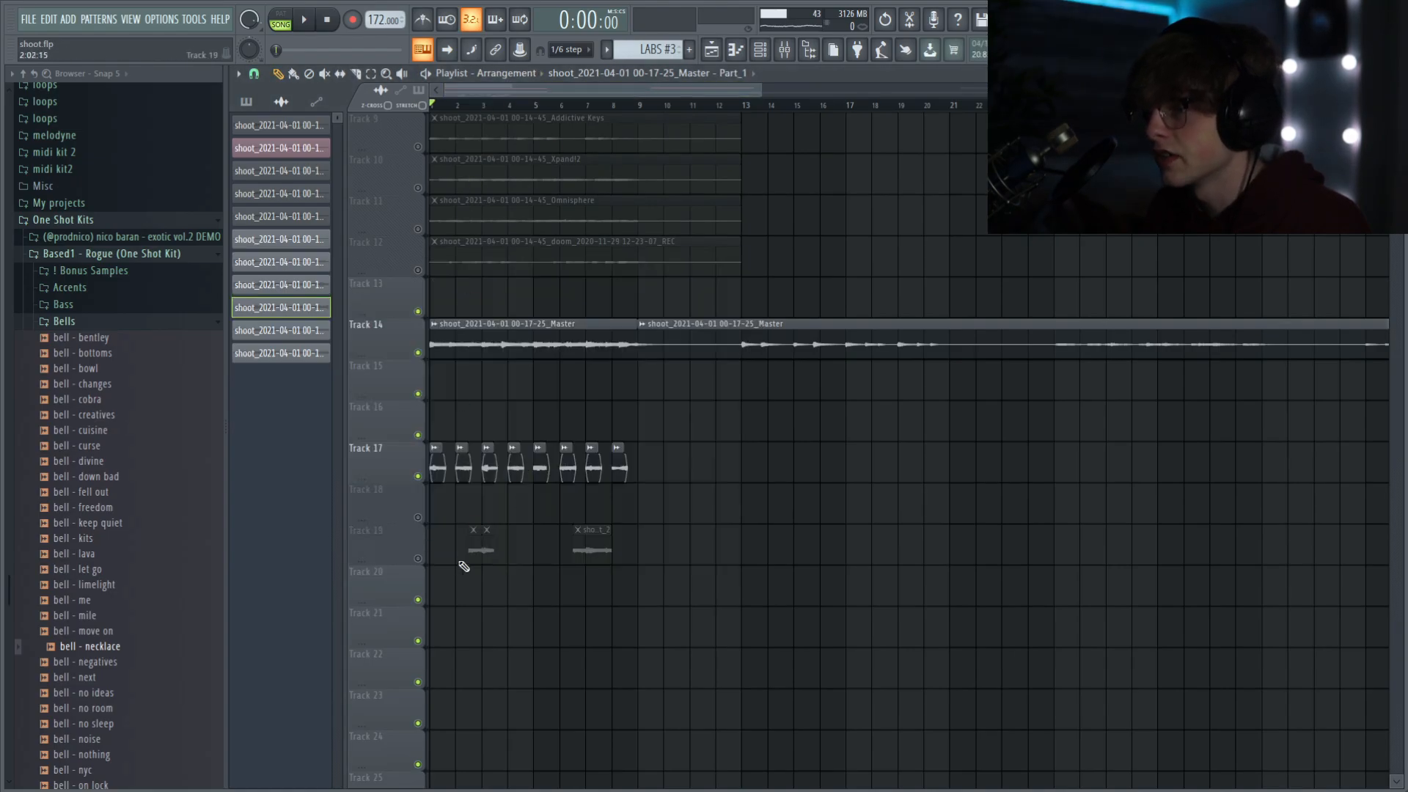
Step: Unmute track 19 and review the sample settings of its Master - Part_2 clips near bar 3
click(418, 558)
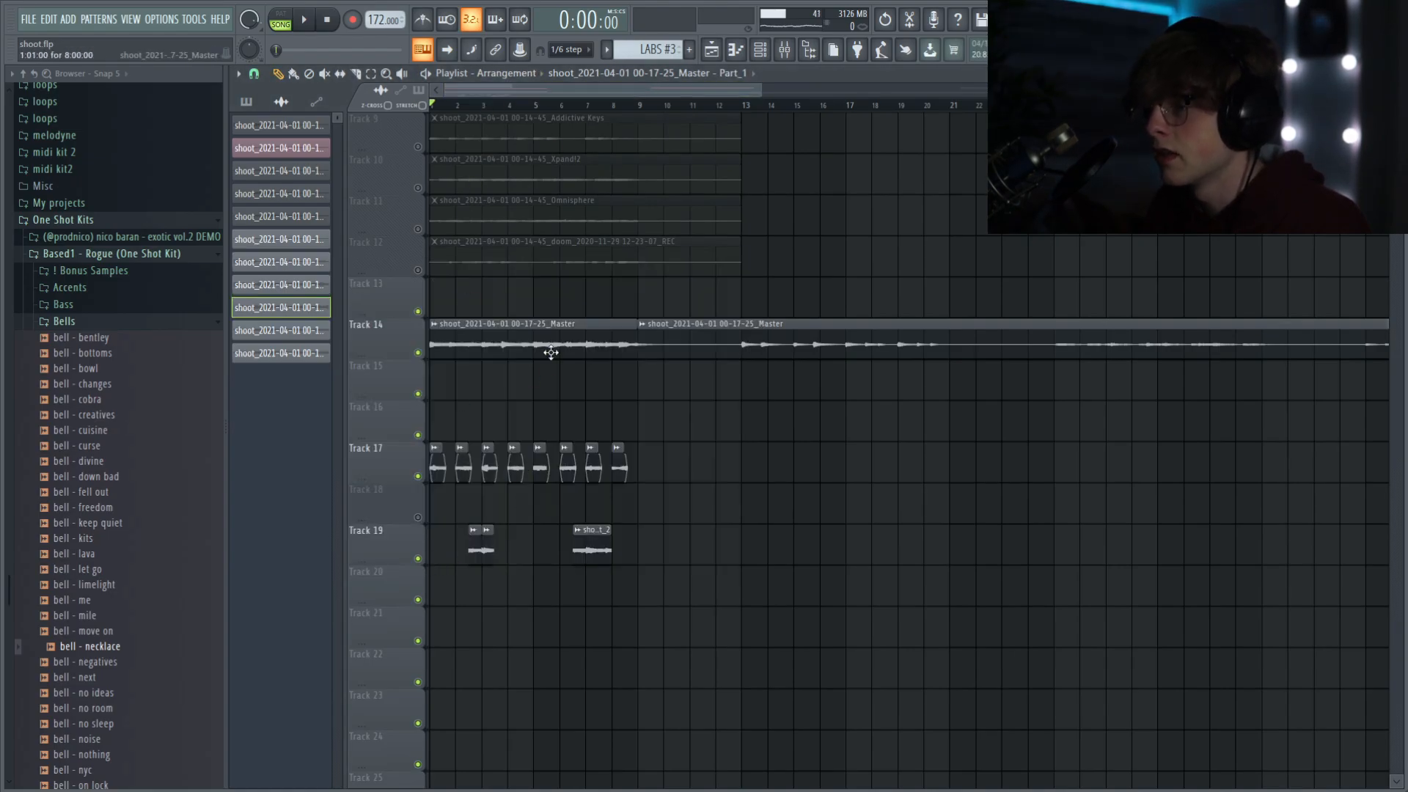
double_click(483, 540)
key(Escape)
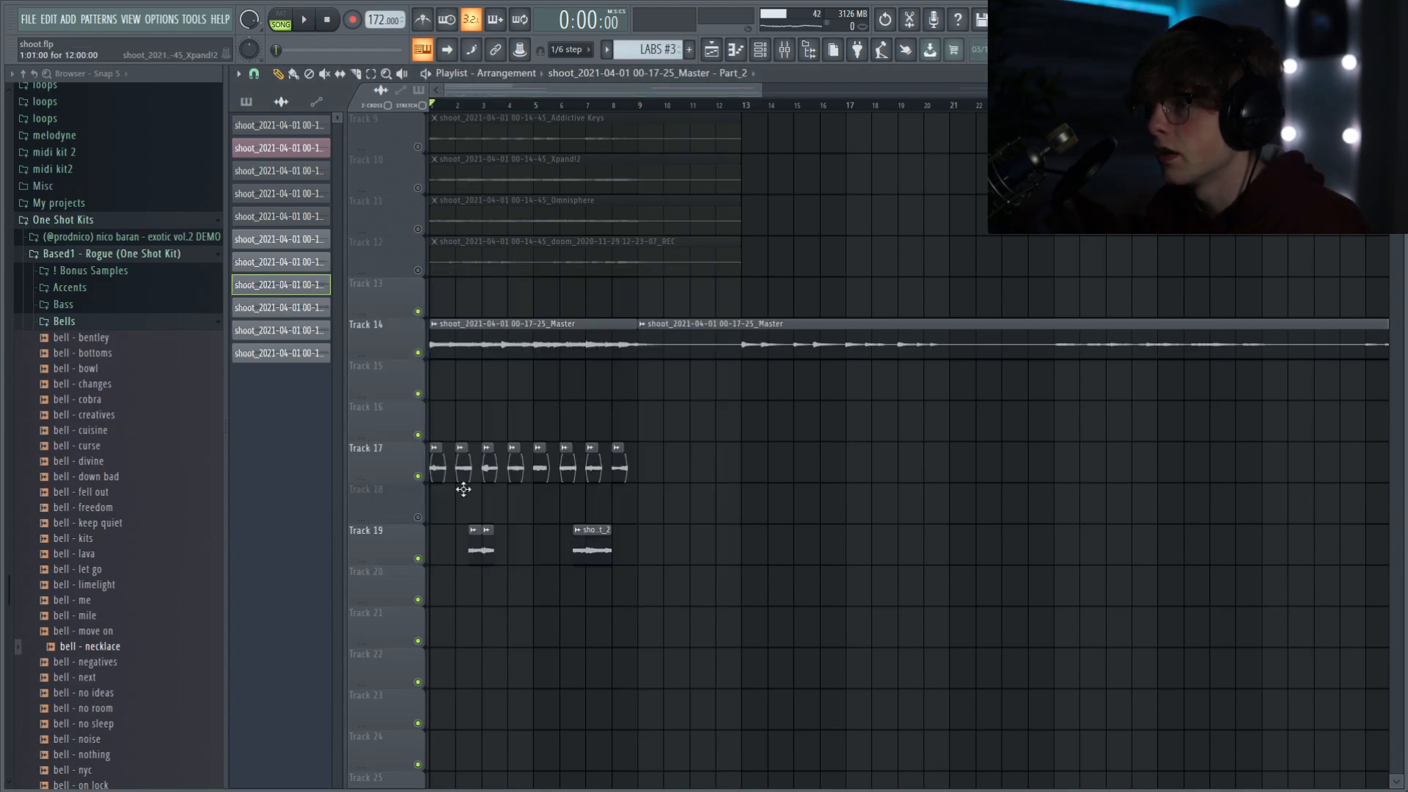
double_click(487, 550)
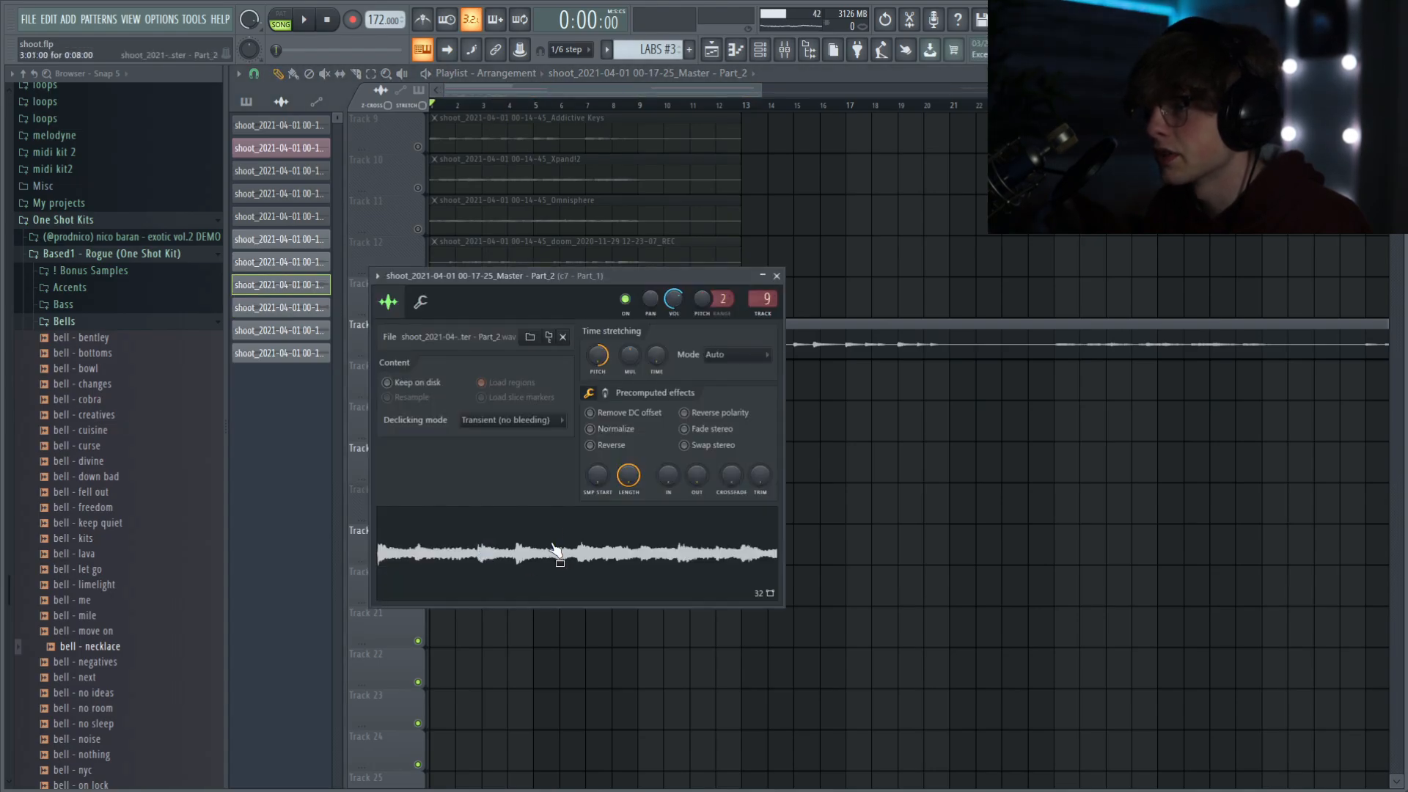
key(Escape)
Step: Play the chopped clips with track 14 muted while examining the effects on mixer track 8
key(space)
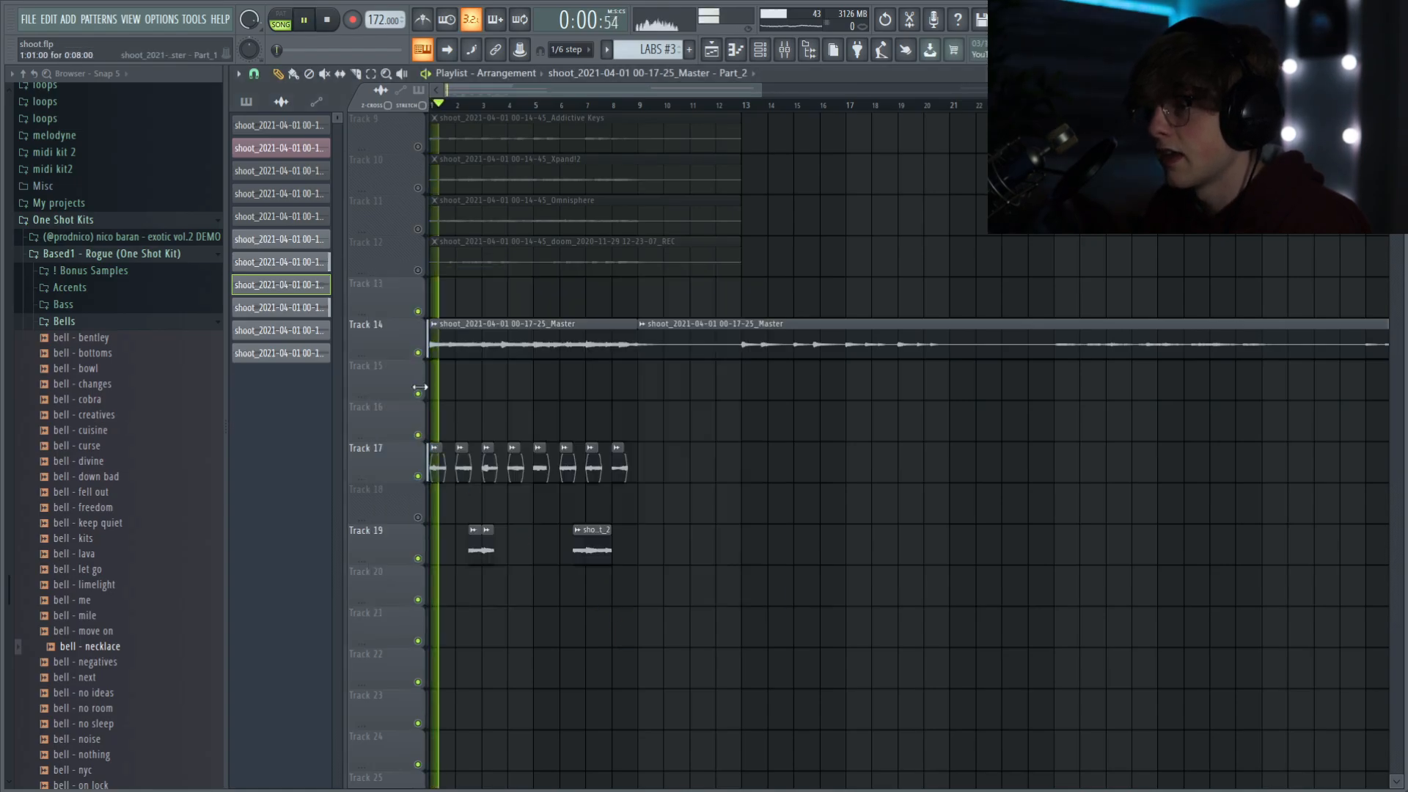
click(418, 353)
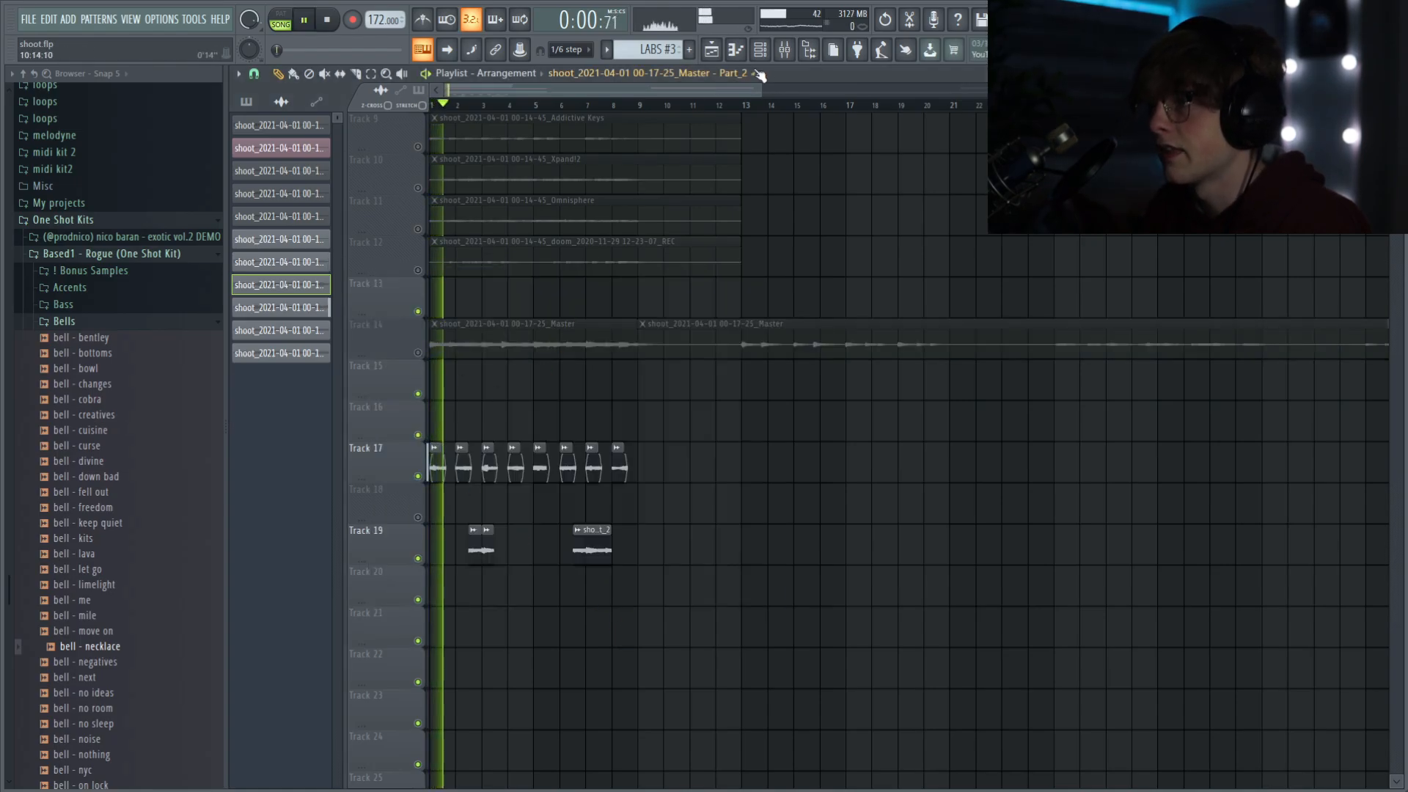
click(784, 50)
click(557, 258)
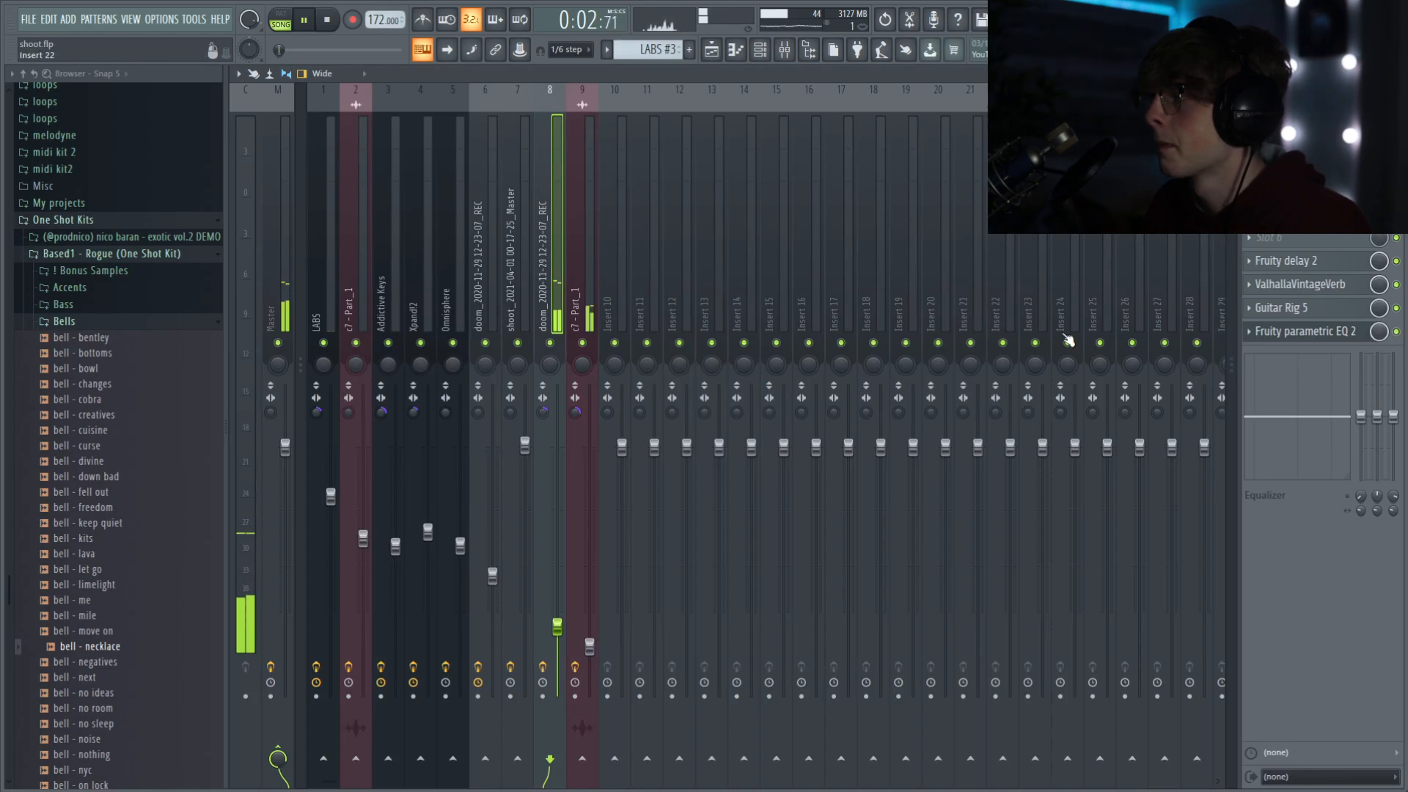
key(space)
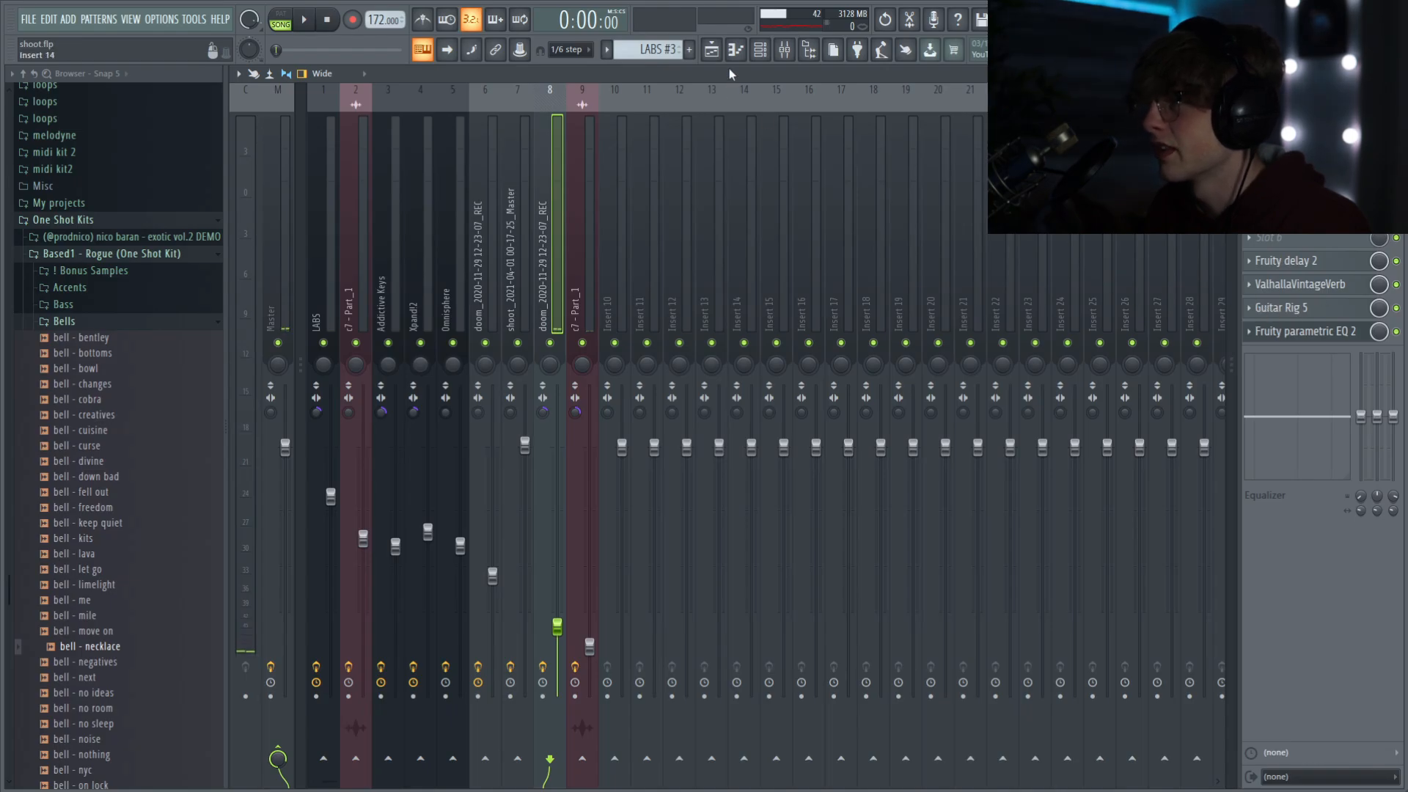
Step: Play the track 19 clips alone around bars 3 and 7, with track 17 muted, and return to the start
click(711, 49)
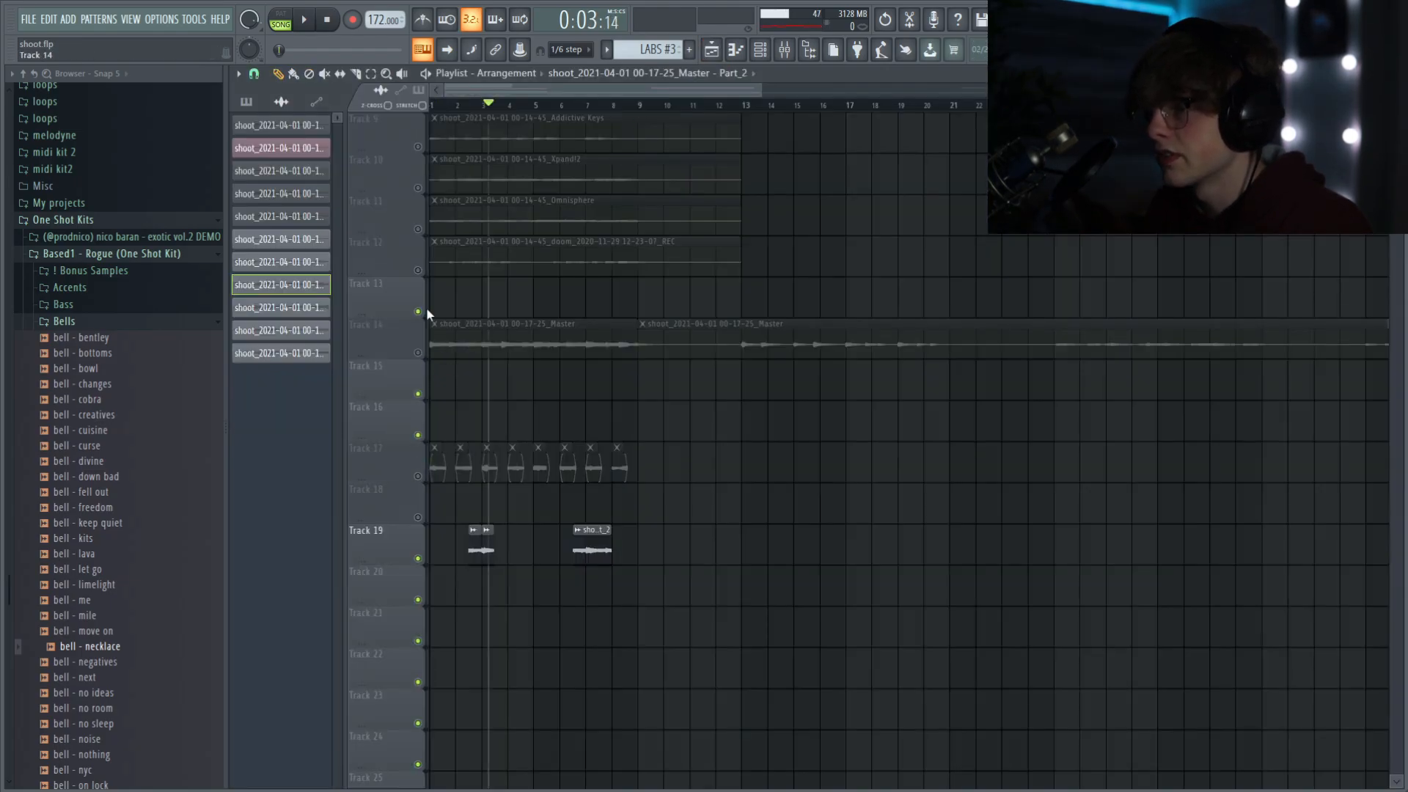
click(475, 106)
key(space)
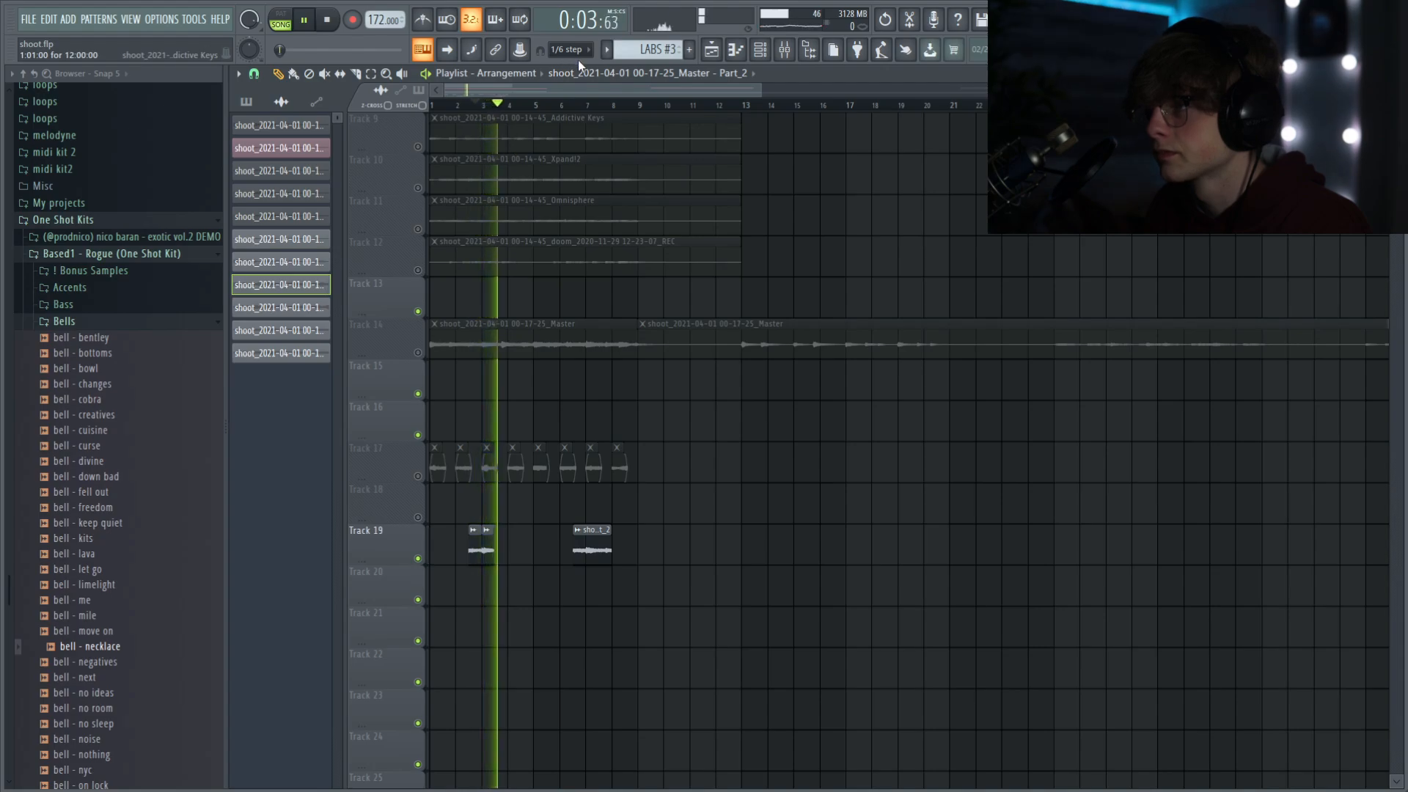
click(593, 104)
key(space)
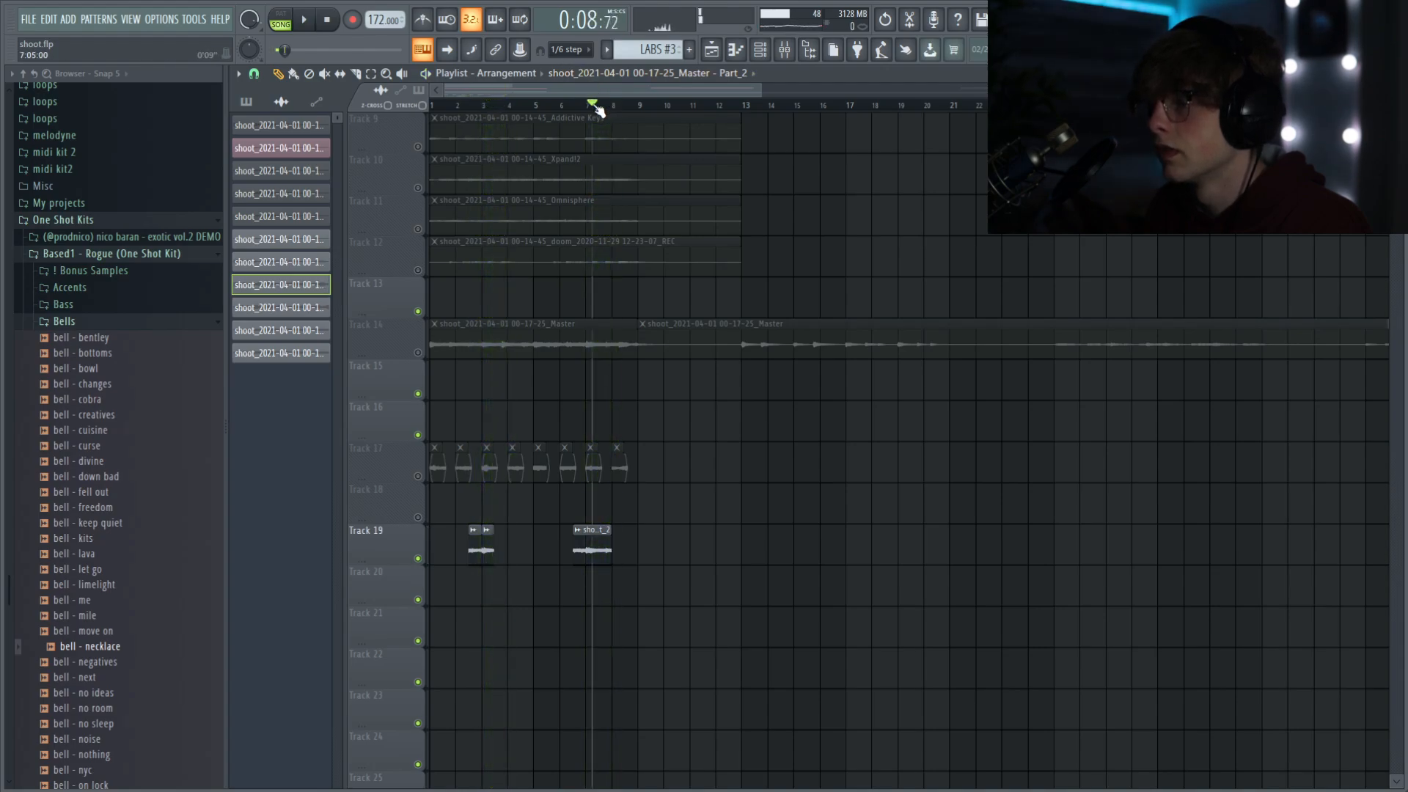
drag(589, 112, 297, 254)
Step: Unmute tracks 17 and 14 and play the combined loop while watching the master channel in the mixer
click(419, 476)
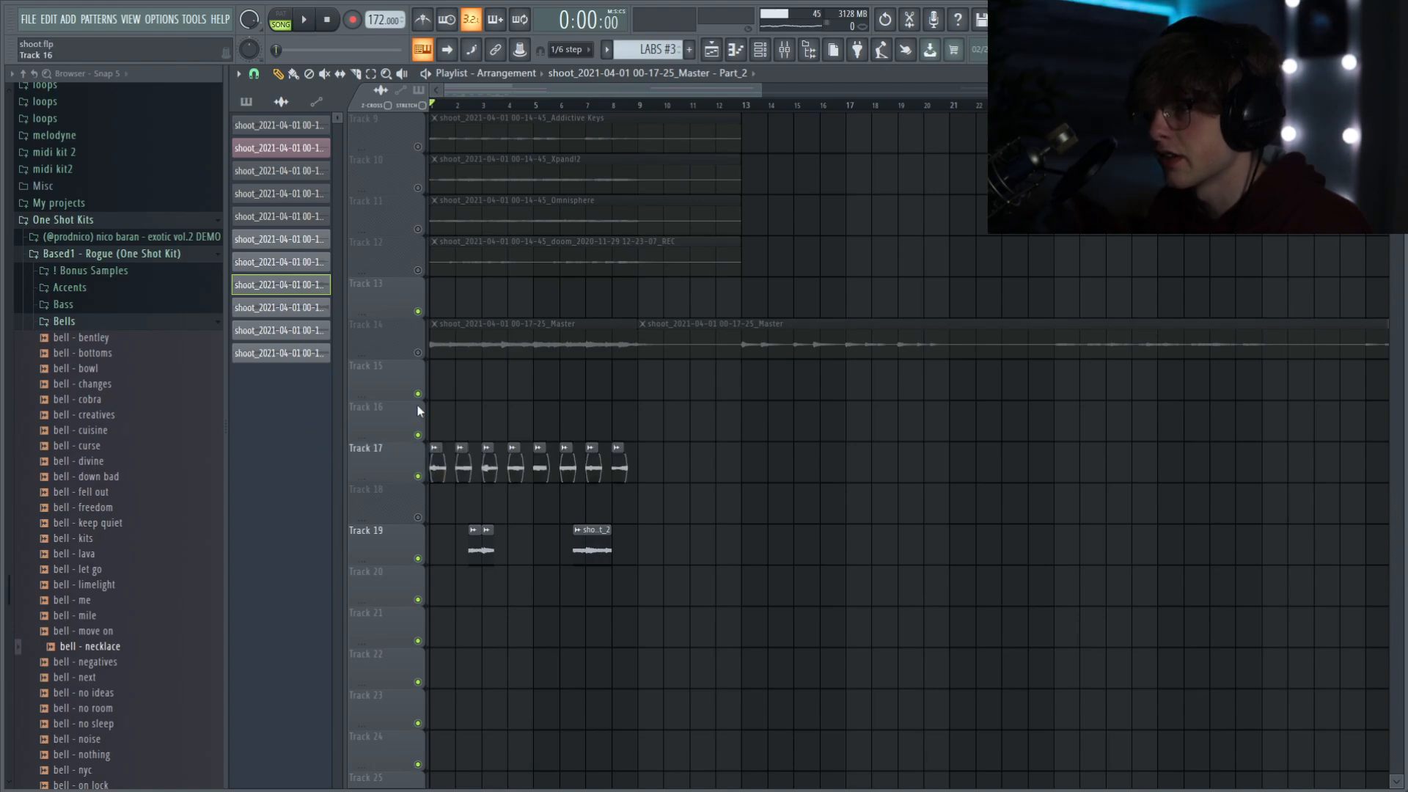
click(419, 353)
scroll(525, 455, down, 1)
key(space)
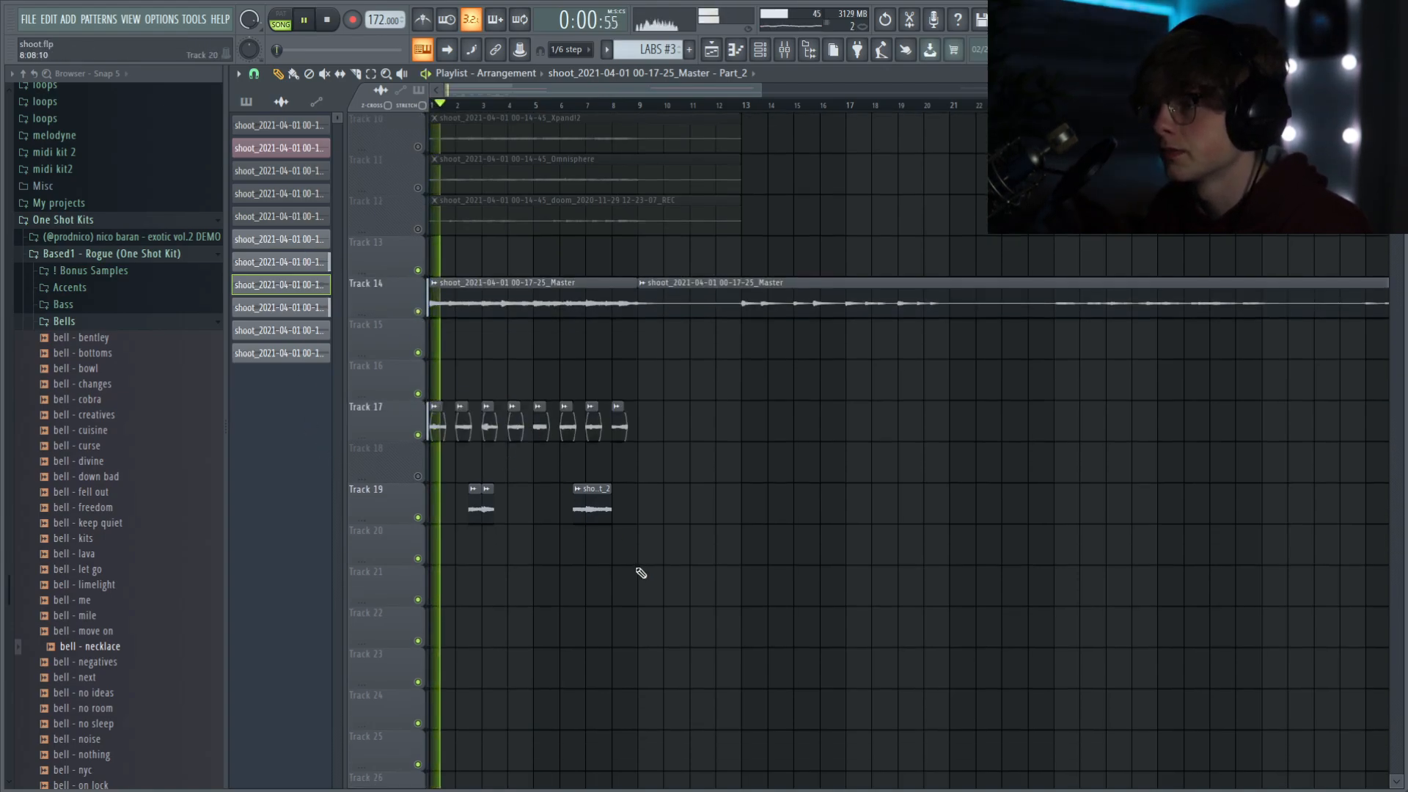
click(784, 50)
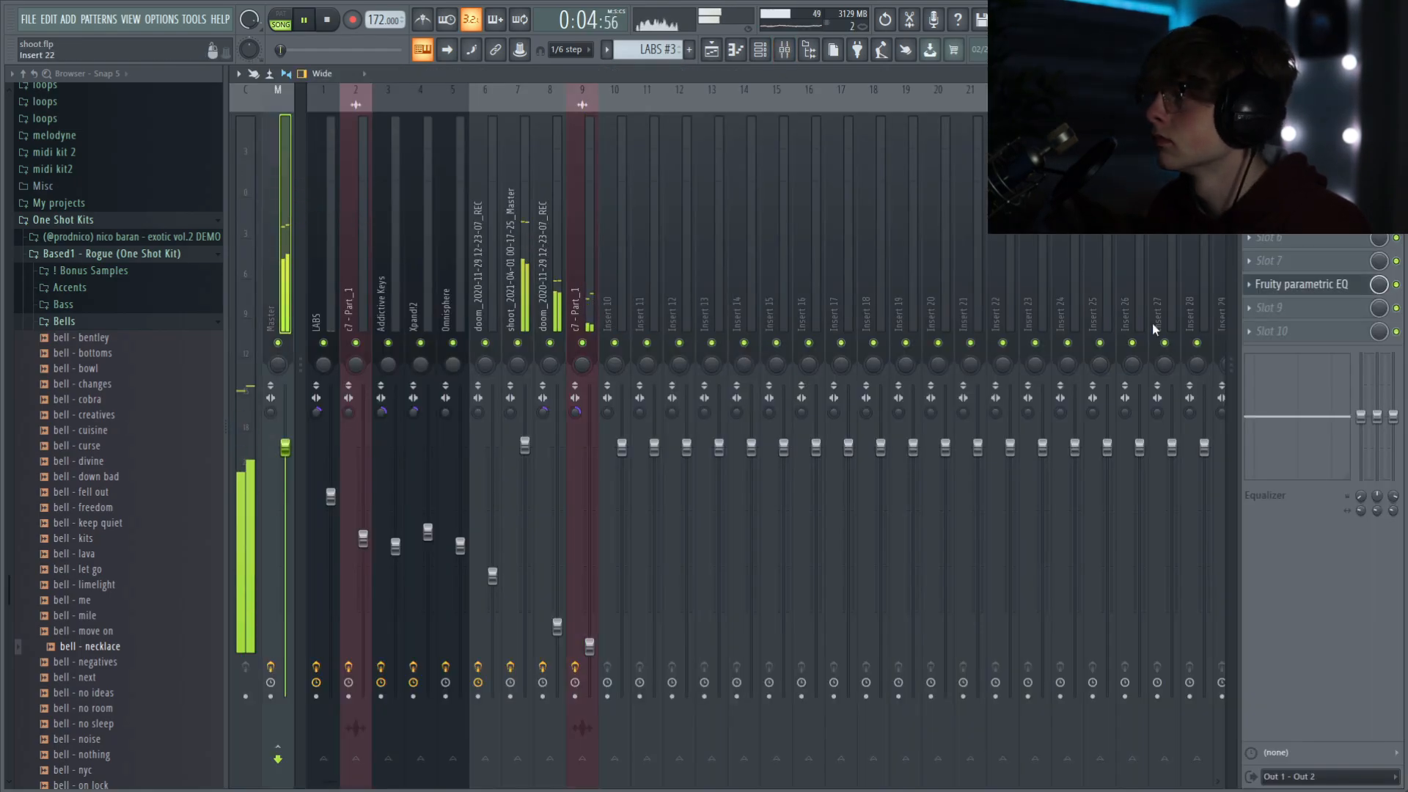
key(space)
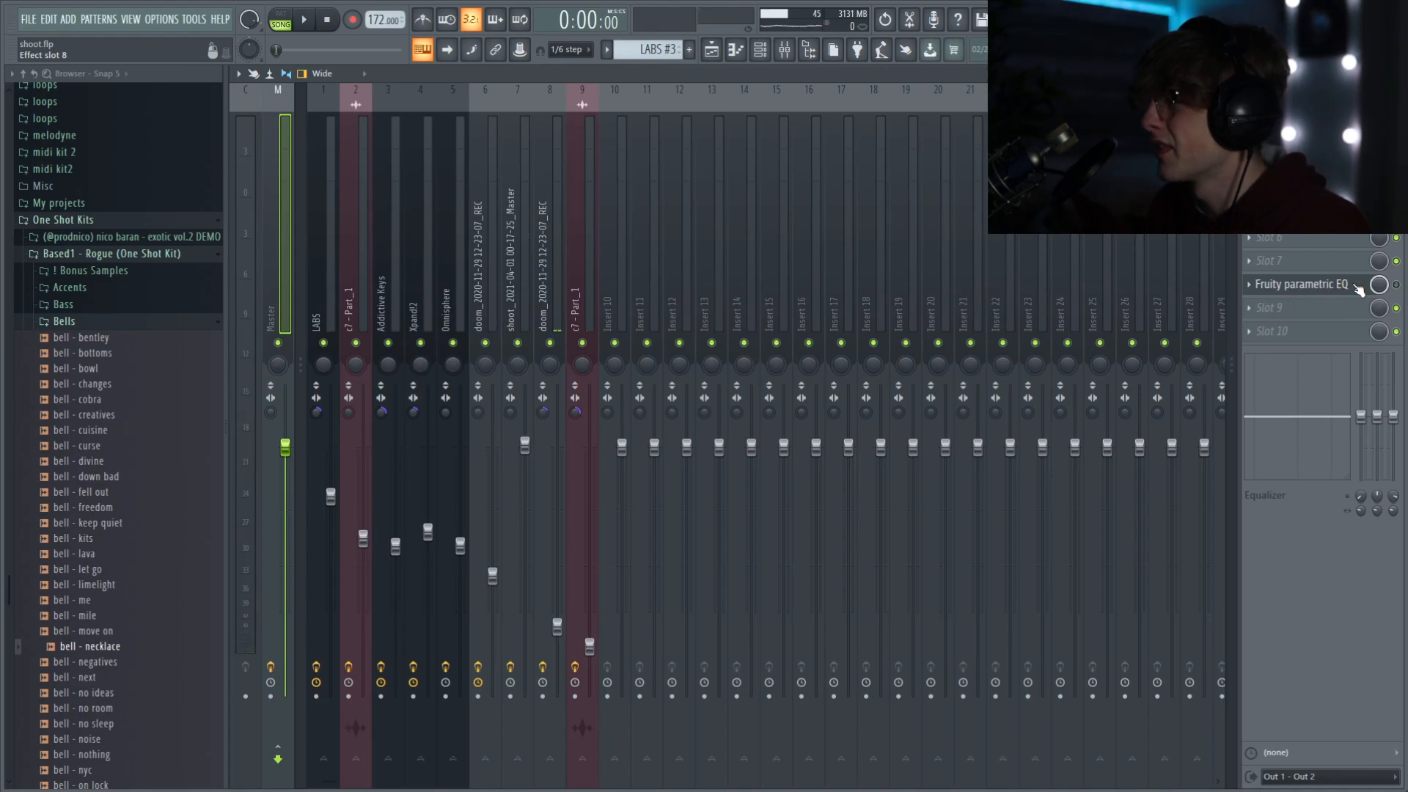
Step: Inspect Fruity parametric EQ on the master channel and compare playback with it off and on
click(1313, 285)
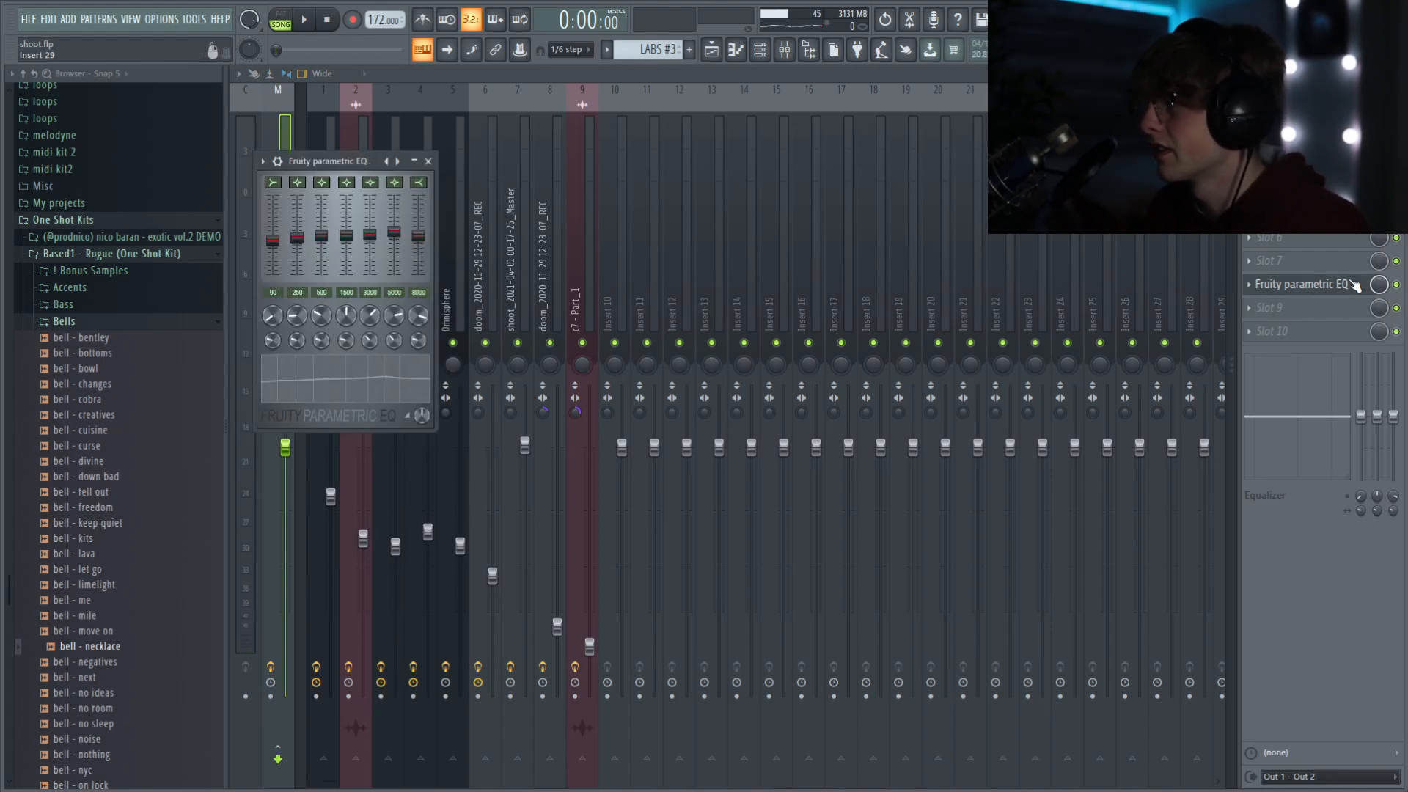
click(1397, 286)
key(space)
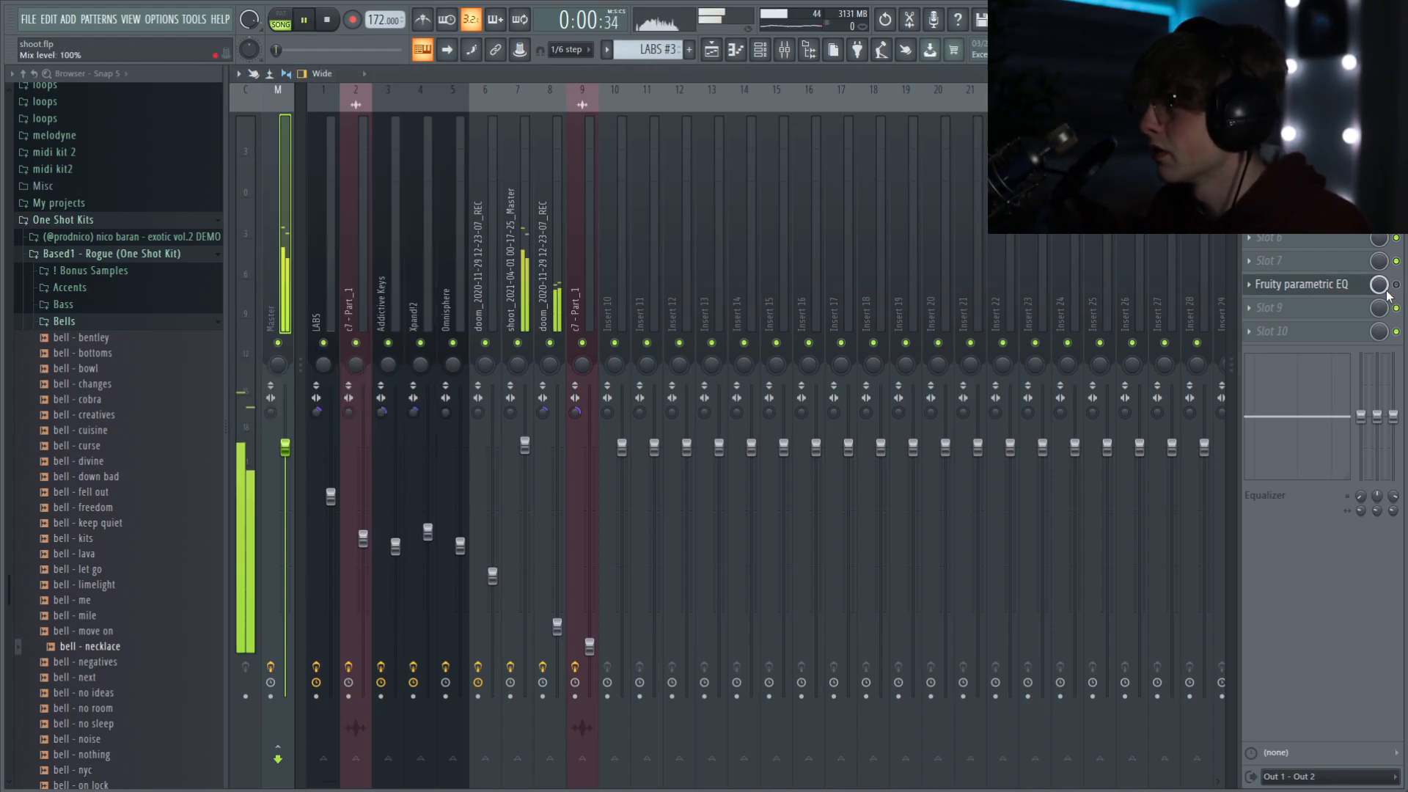
key(space)
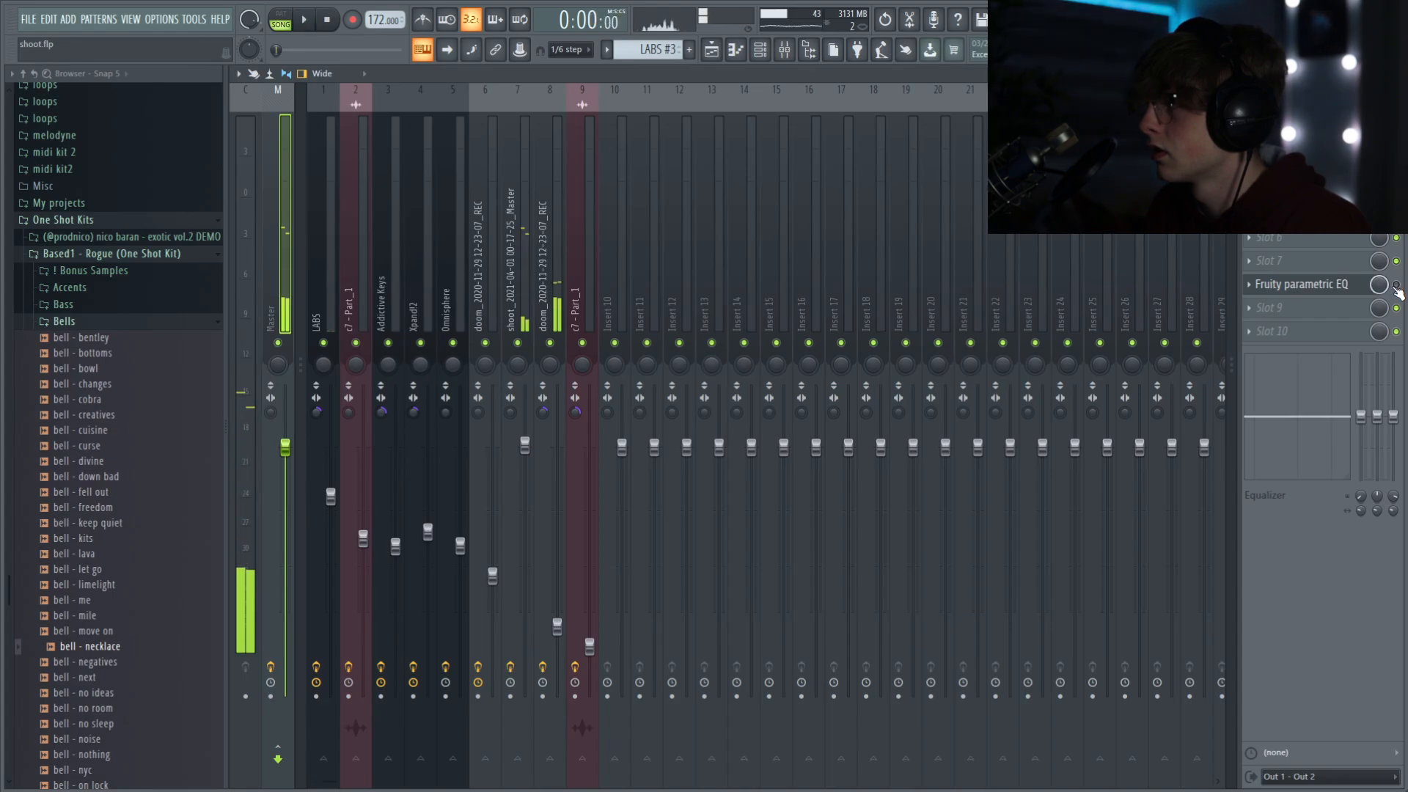
click(1397, 286)
key(space)
click(1316, 285)
key(space)
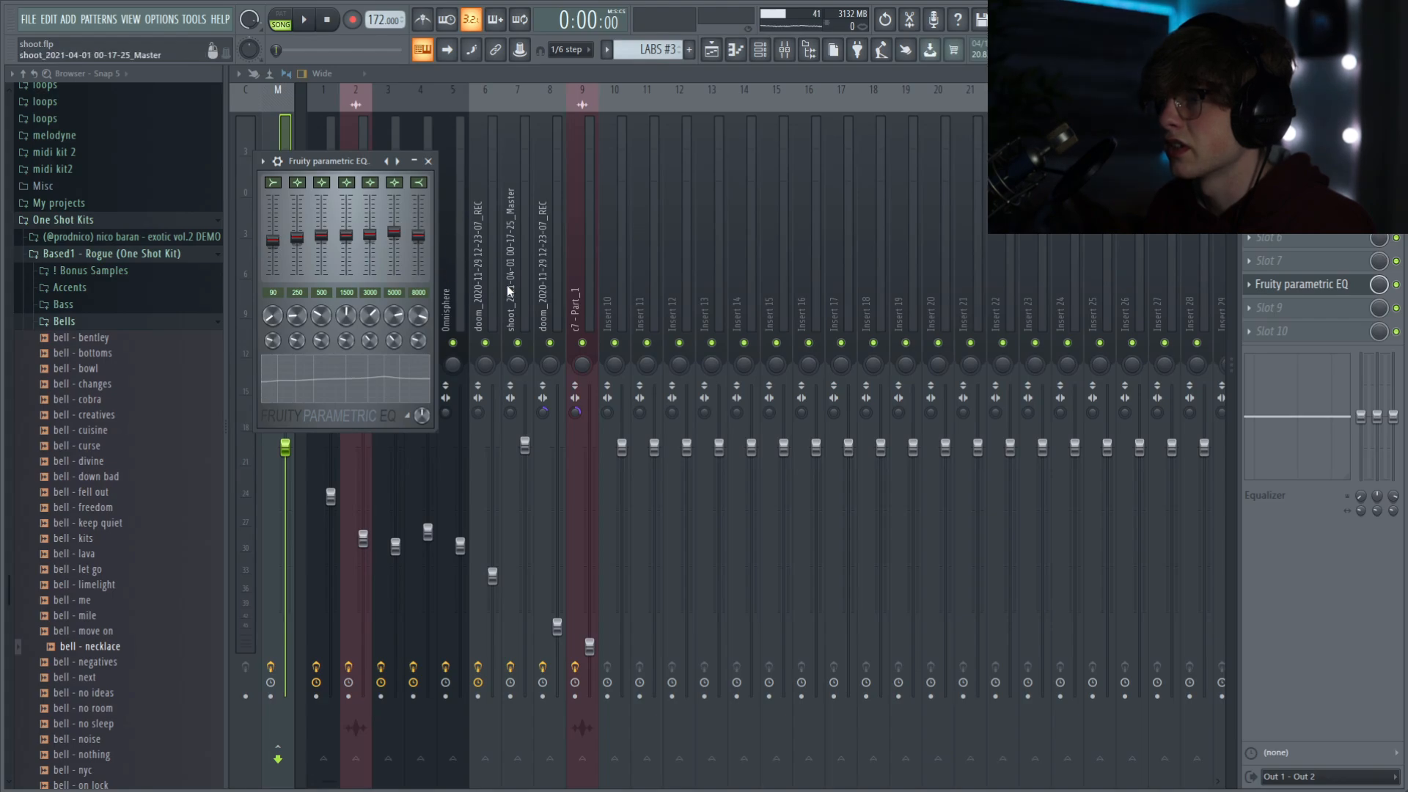
Step: Move the EQ window aside, return to the playlist and play the arrangement of tracks 14, 17 and 19 from the start
drag(327, 162, 536, 219)
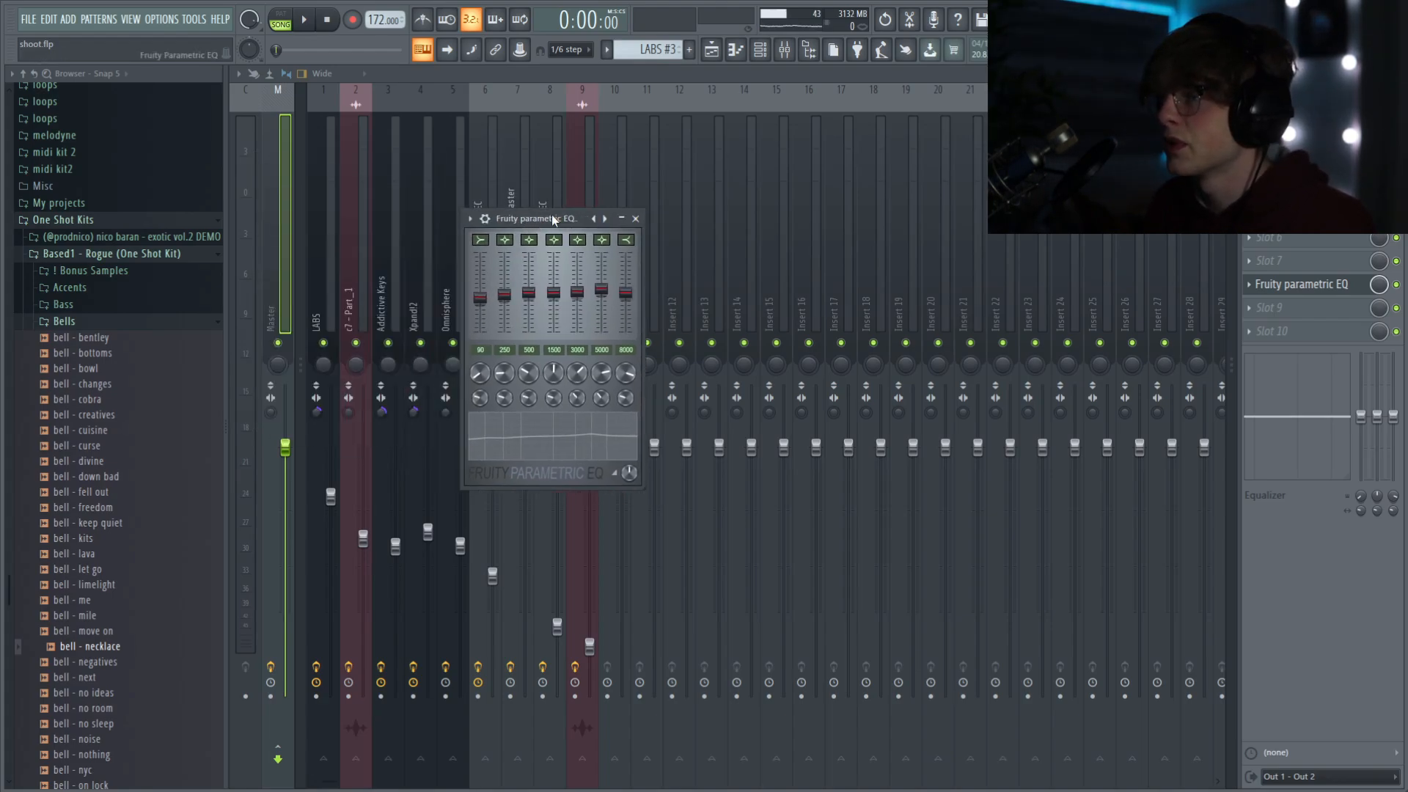
drag(551, 219, 558, 217)
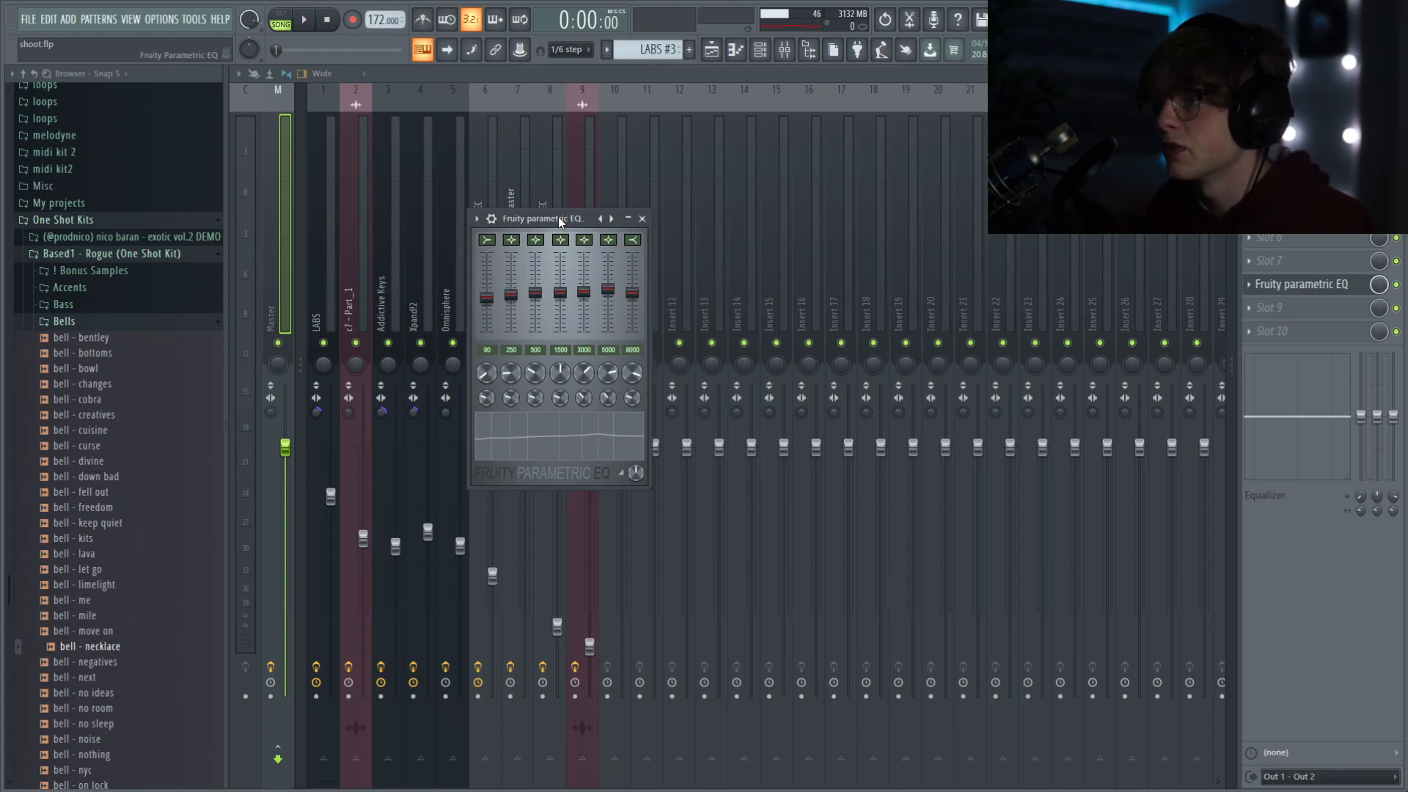
key(F5)
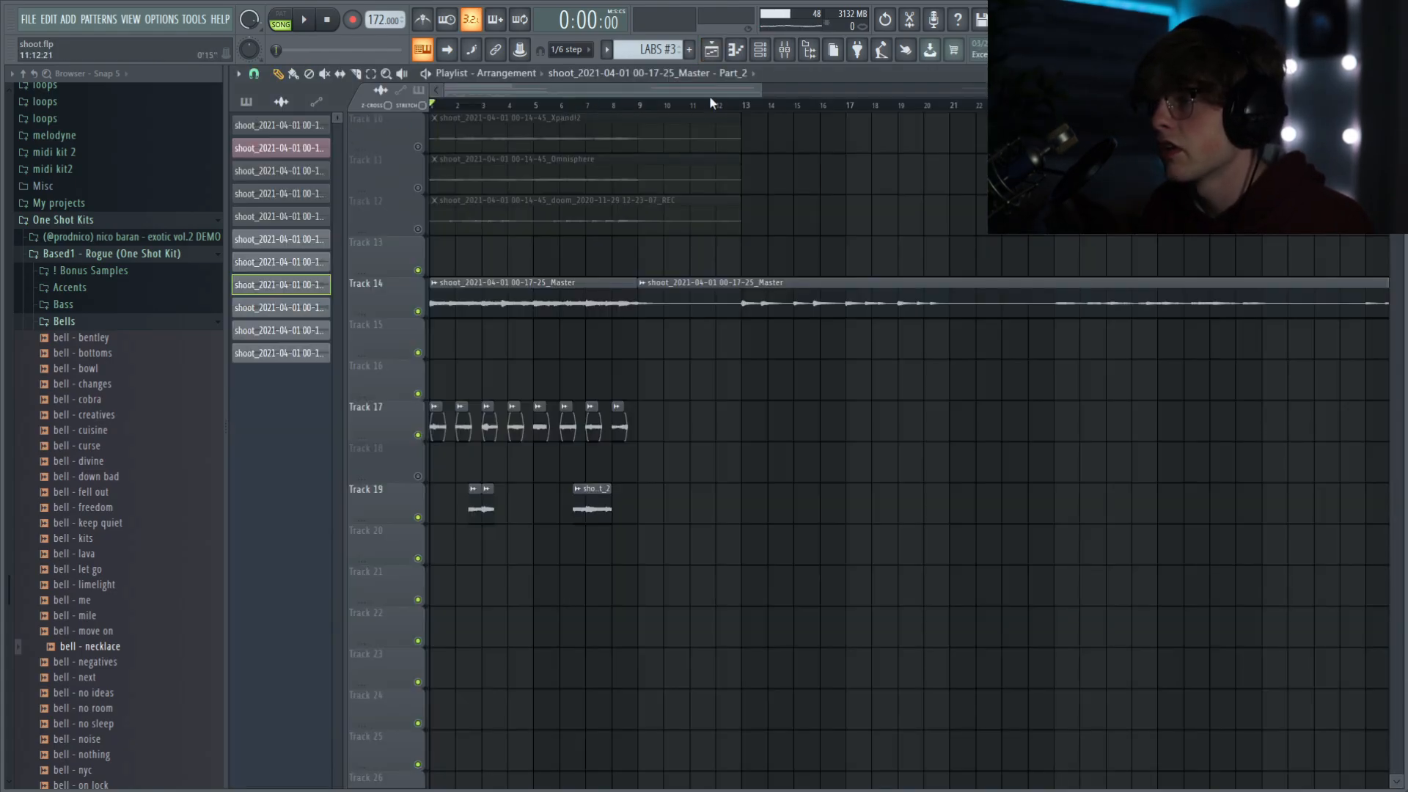
key(space)
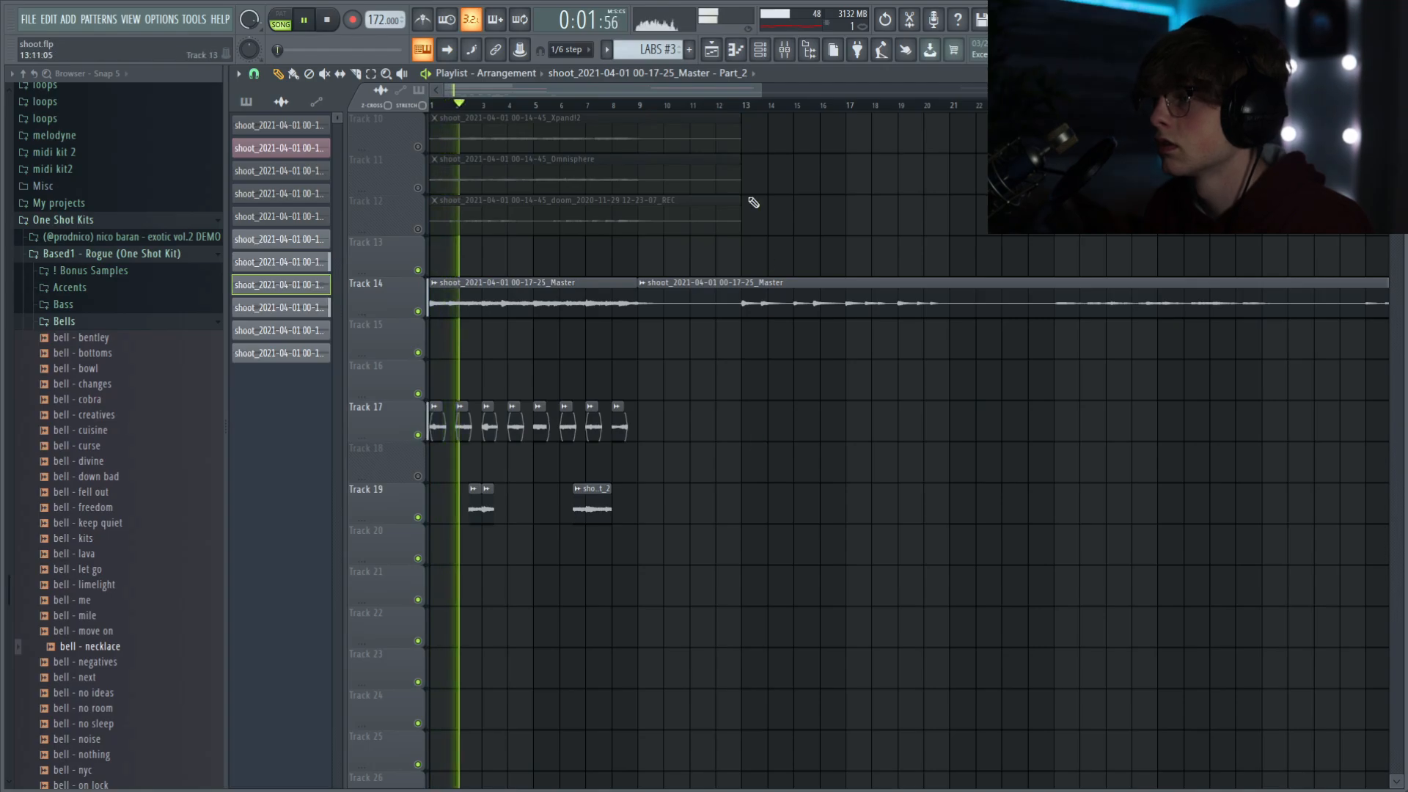
scroll(1075, 376, down, 2)
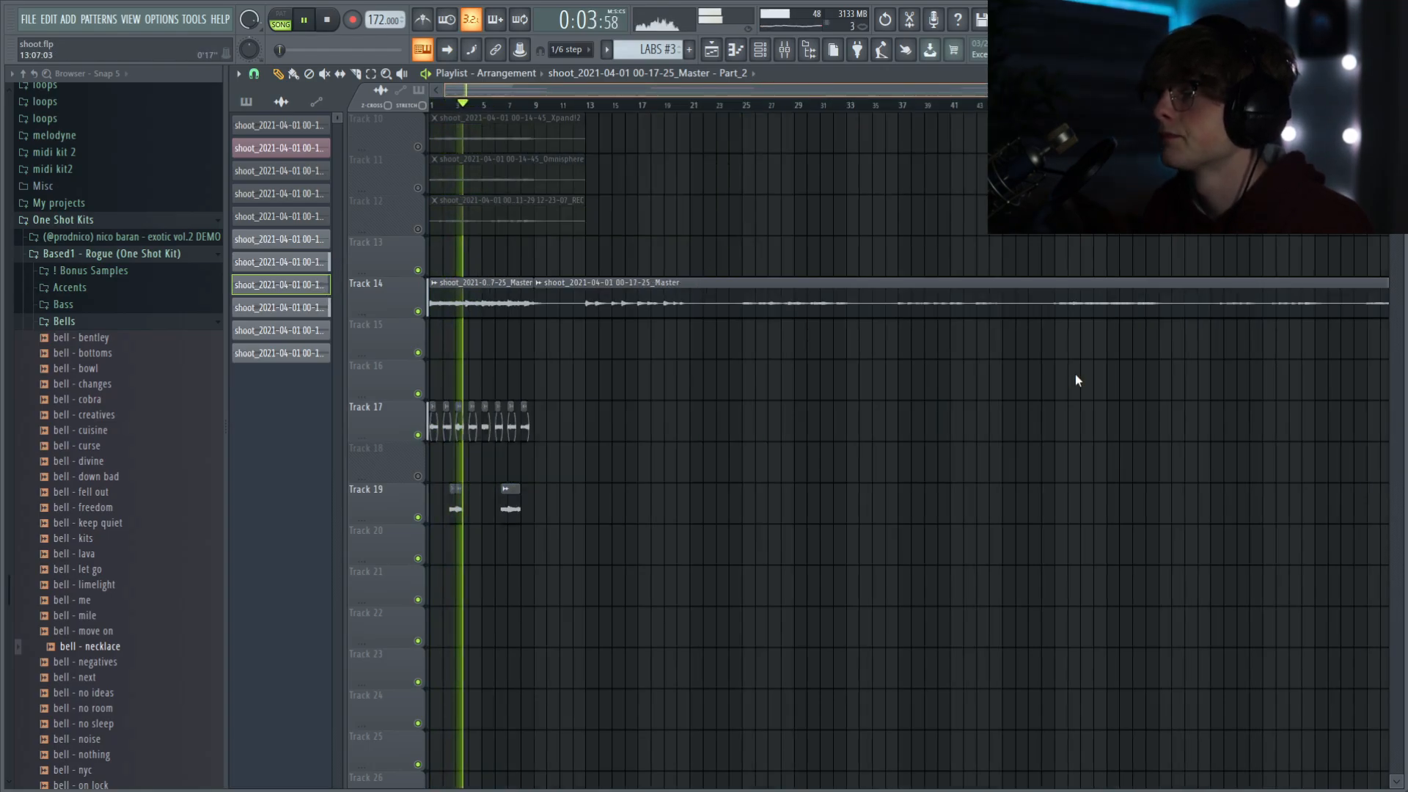
scroll(1076, 380, down, 1)
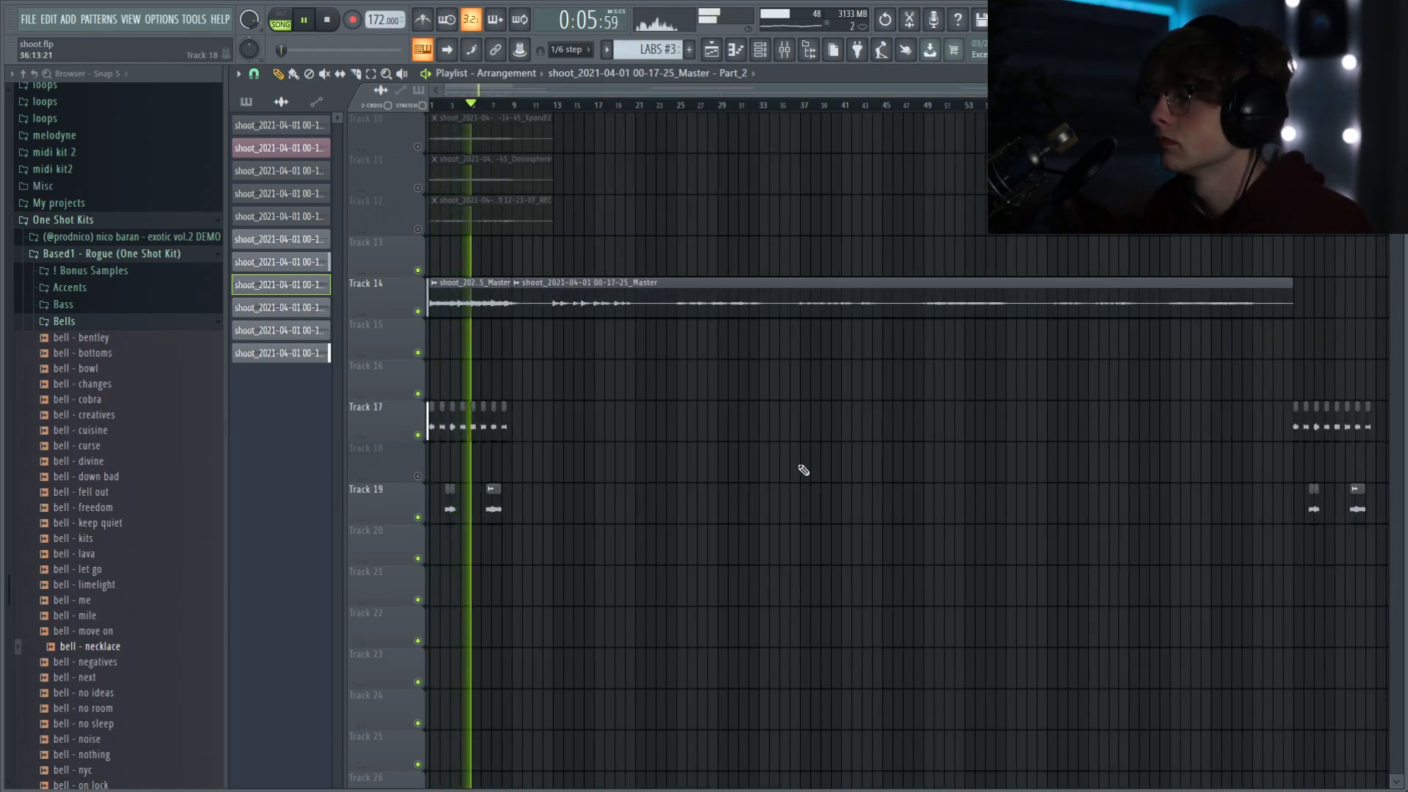
Step: Look over the playlist tracks while the combined loop of tracks 14, 17 and 19 plays, and stop playback
scroll(804, 470, up, 3)
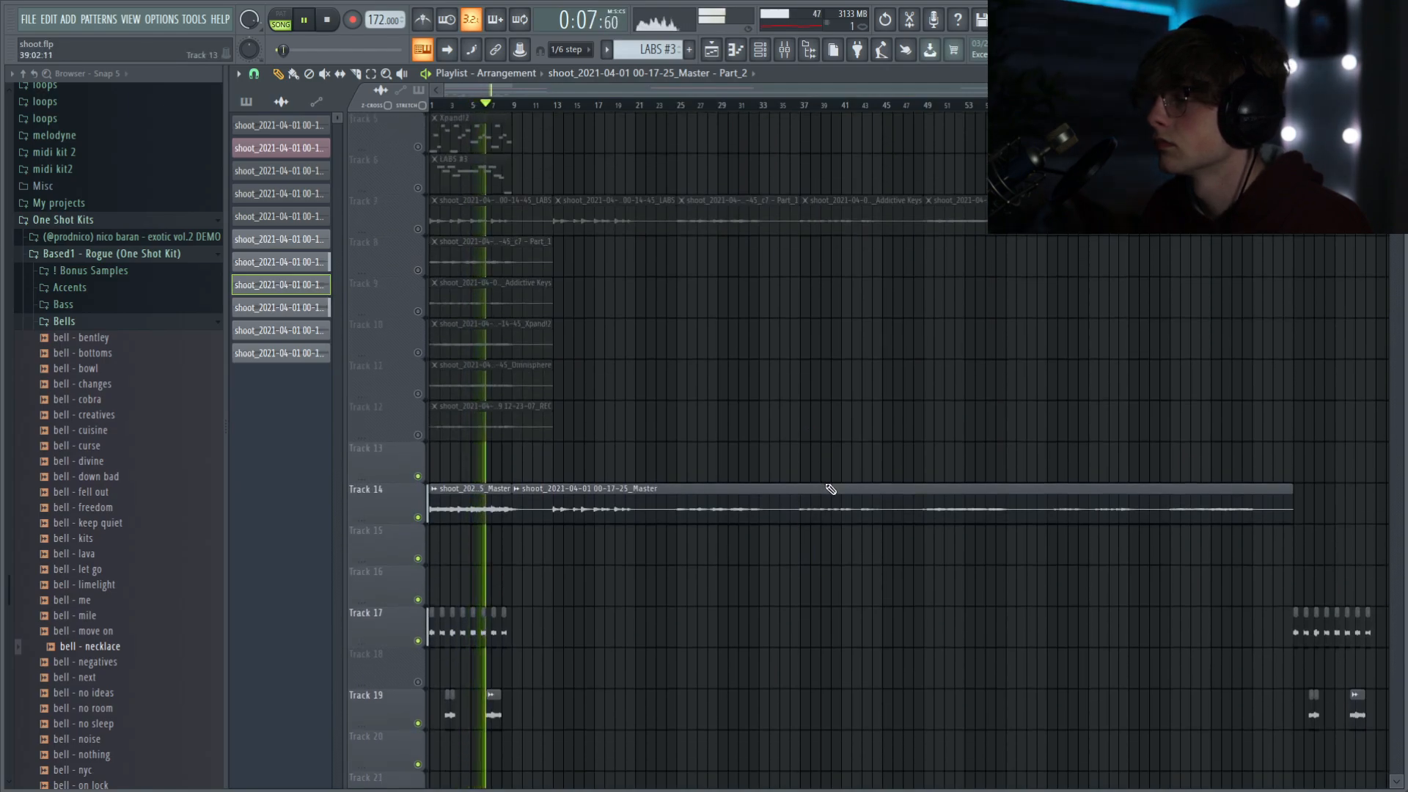
scroll(833, 488, down, 1)
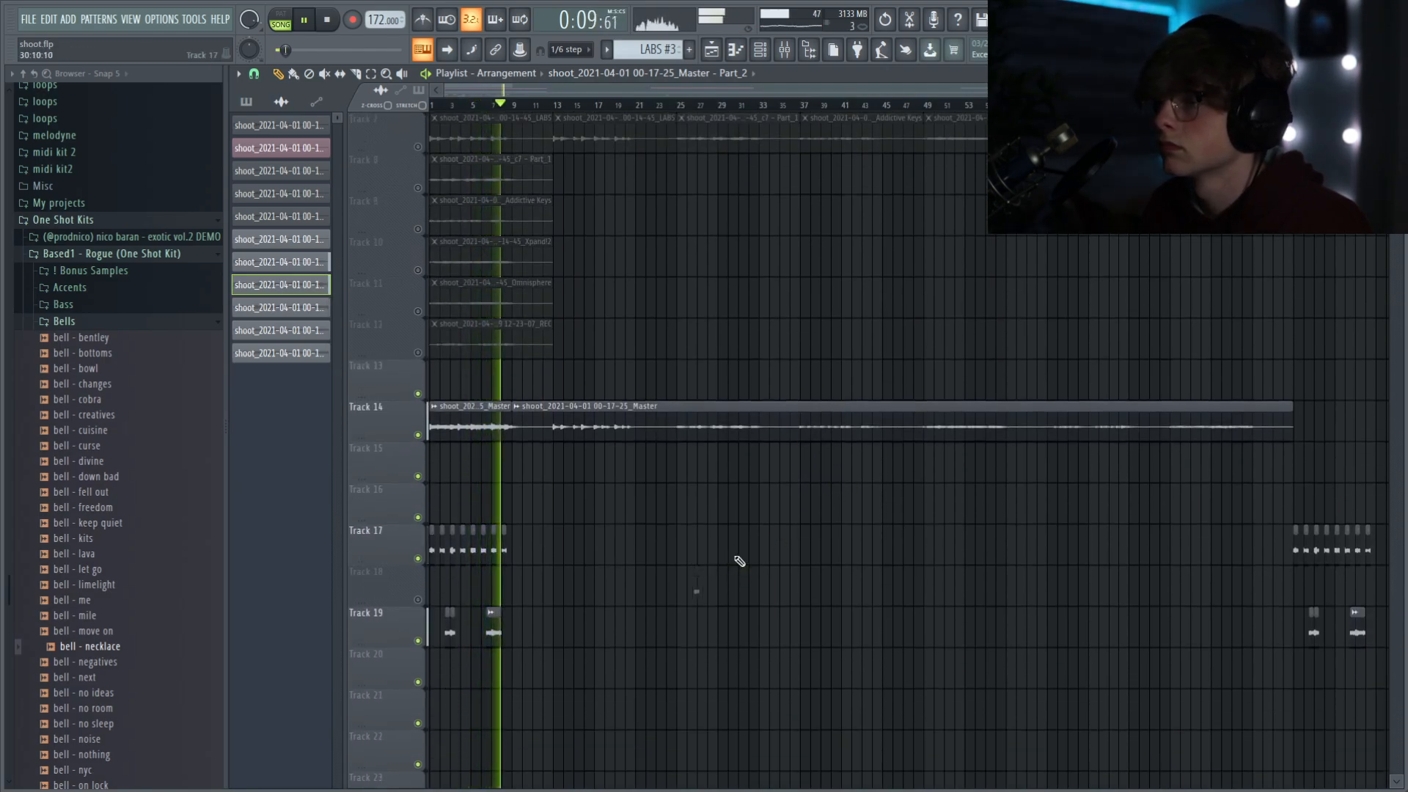
key(space)
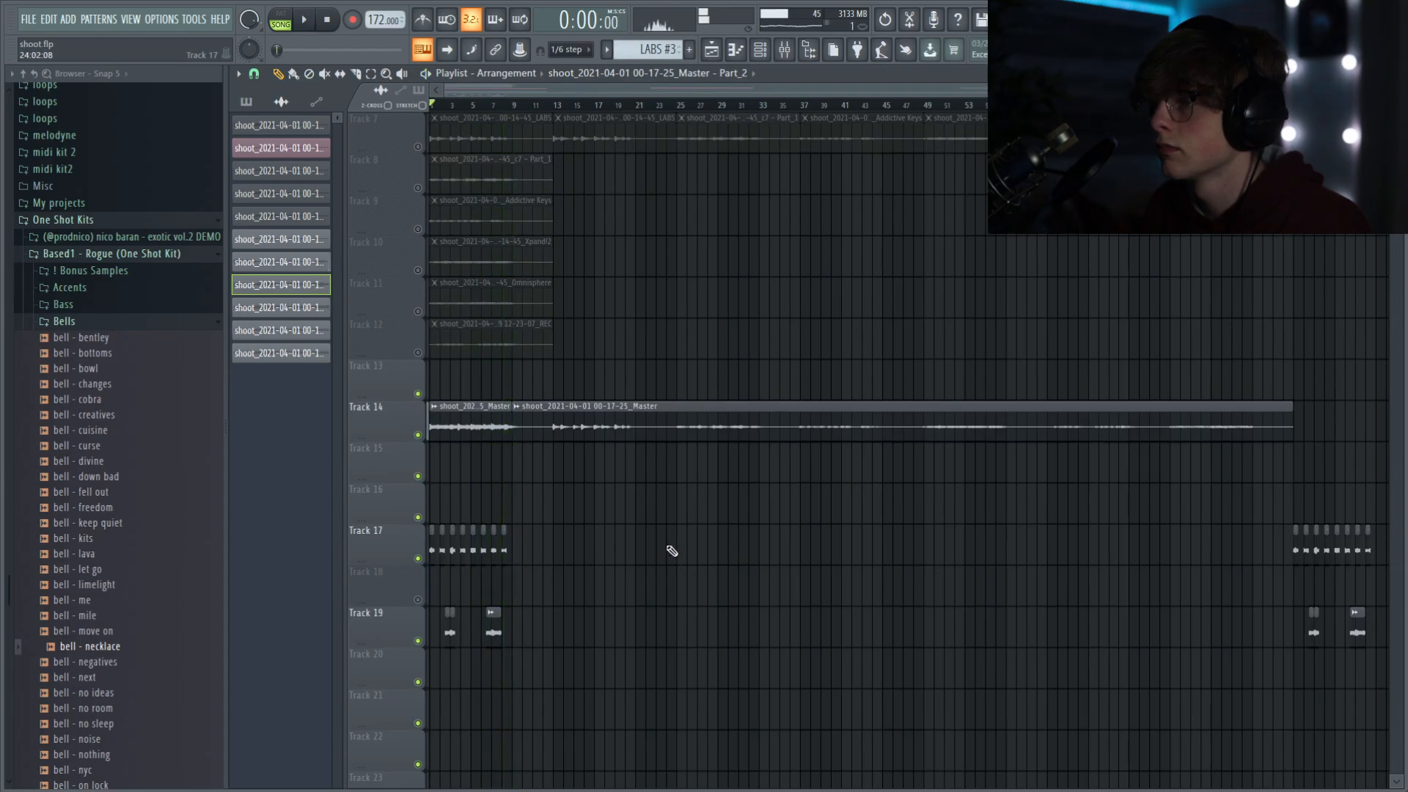
Step: Examine the track 14, 17 and 19 clips in the first eight bars, moving the playhead to bar 3 and back to the start
scroll(755, 195, up, 4)
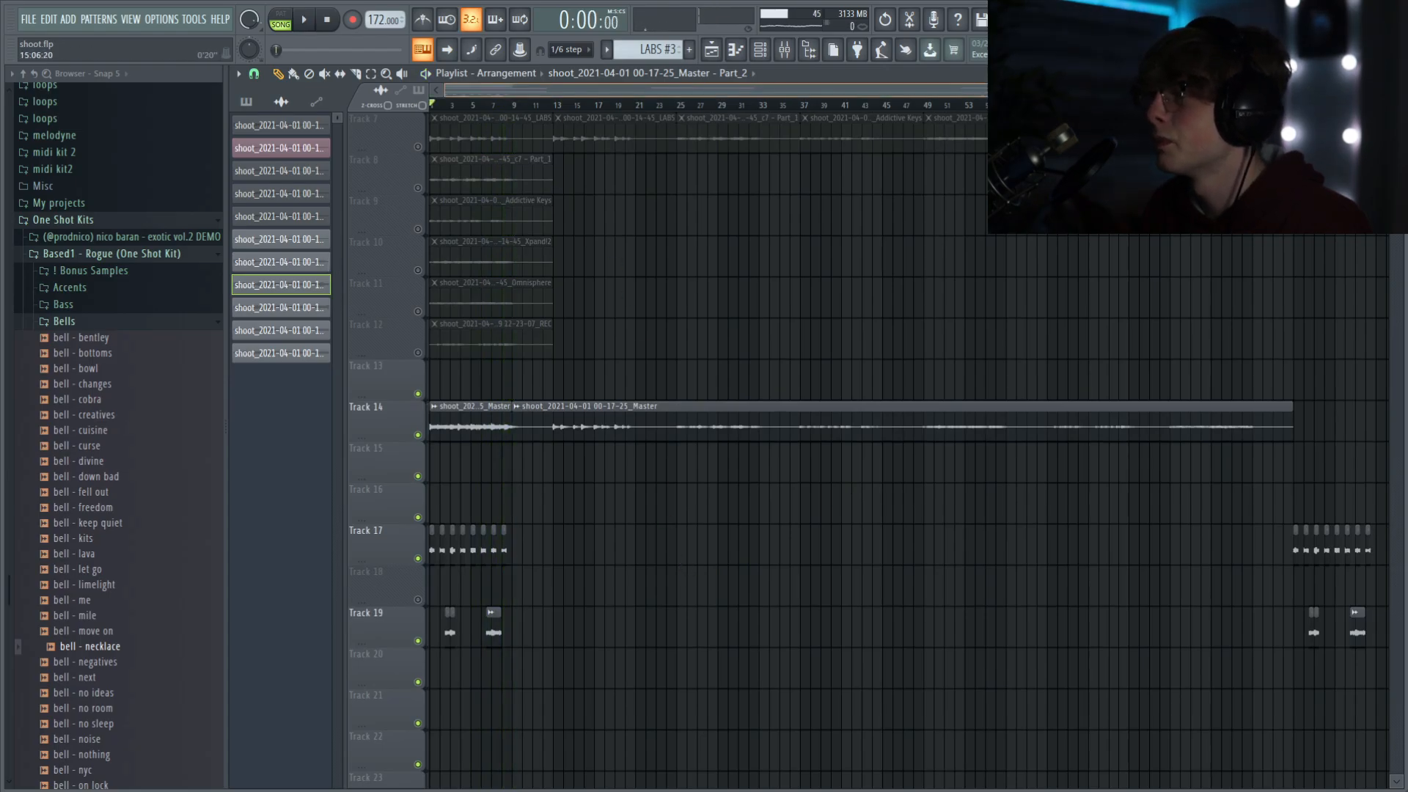
scroll(742, 416, down, 2)
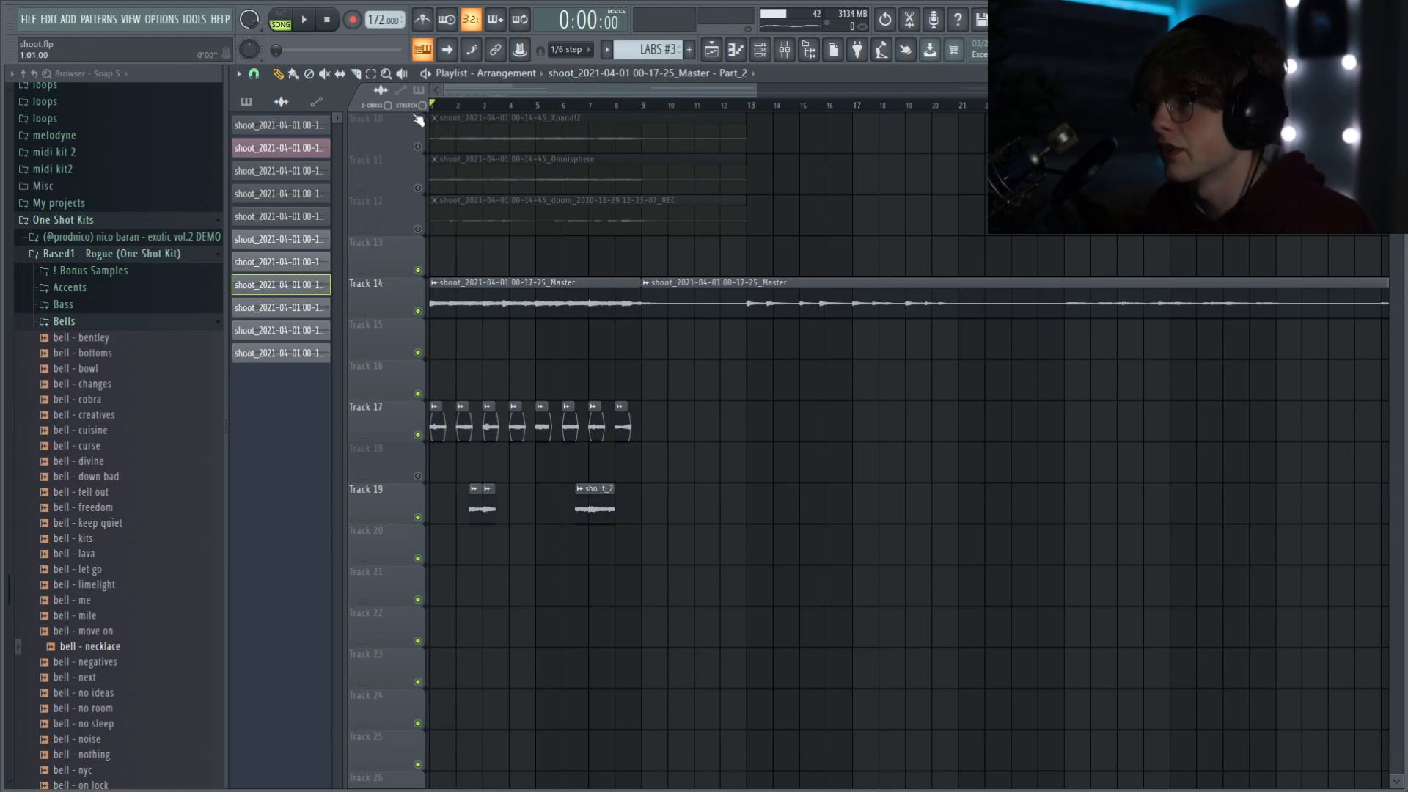
key(space)
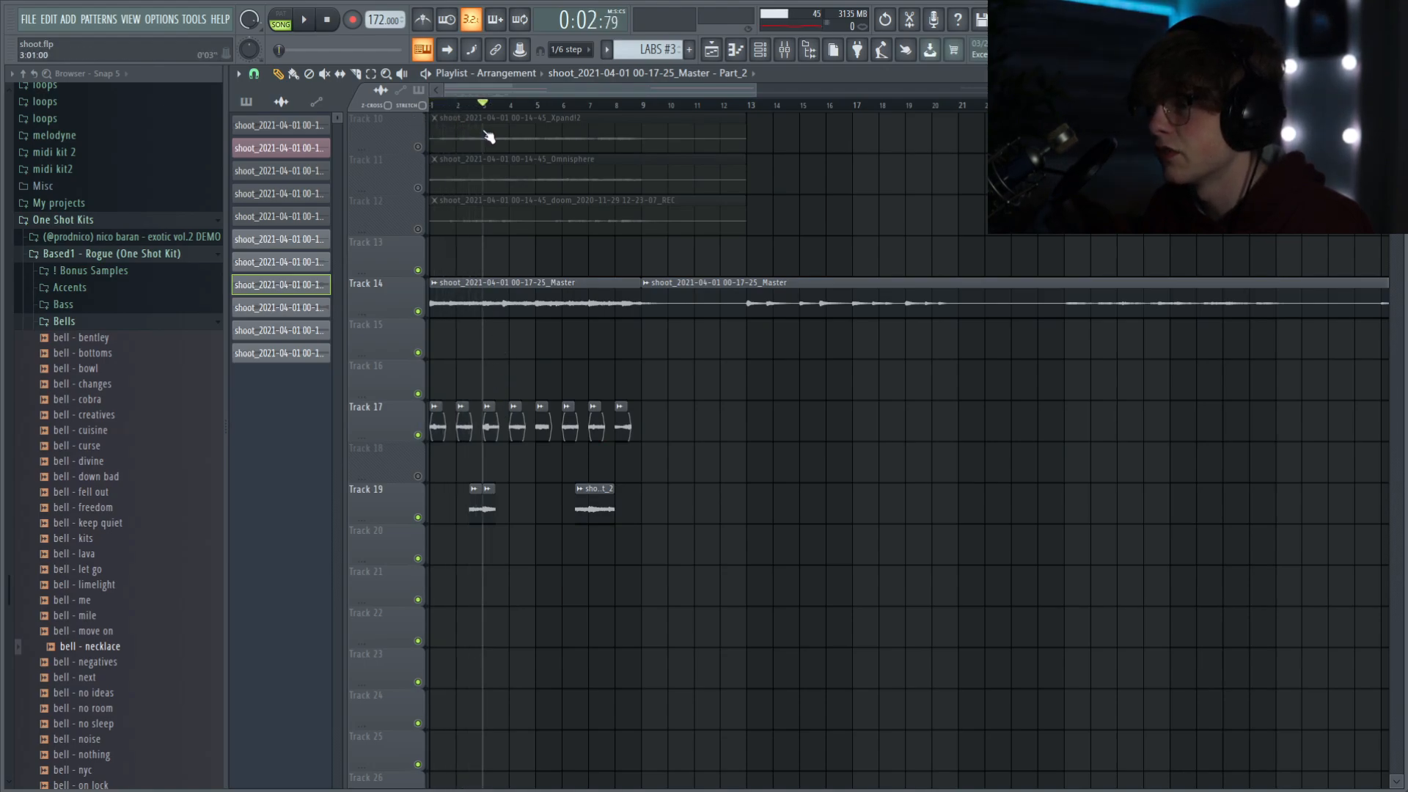
key(space)
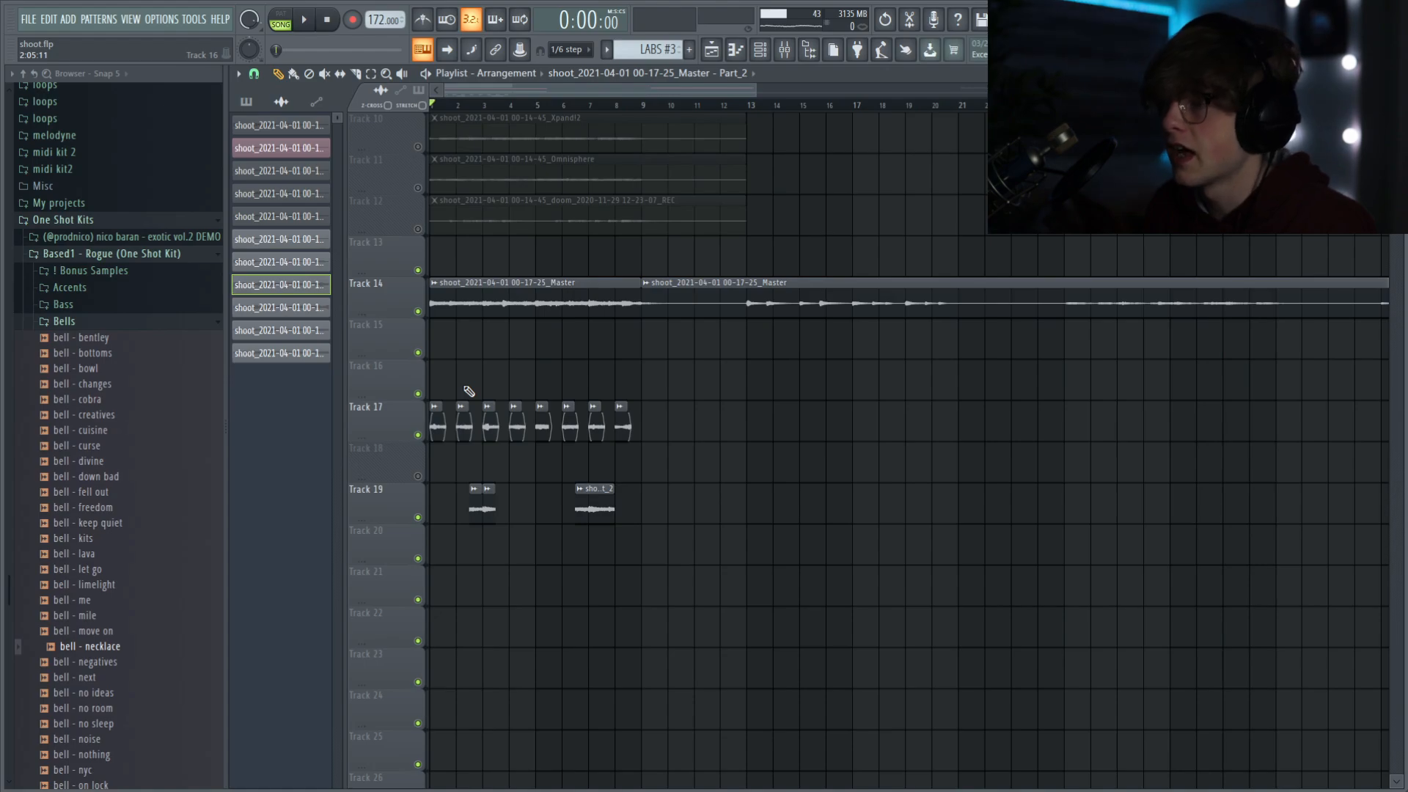
scroll(477, 396, down, 1)
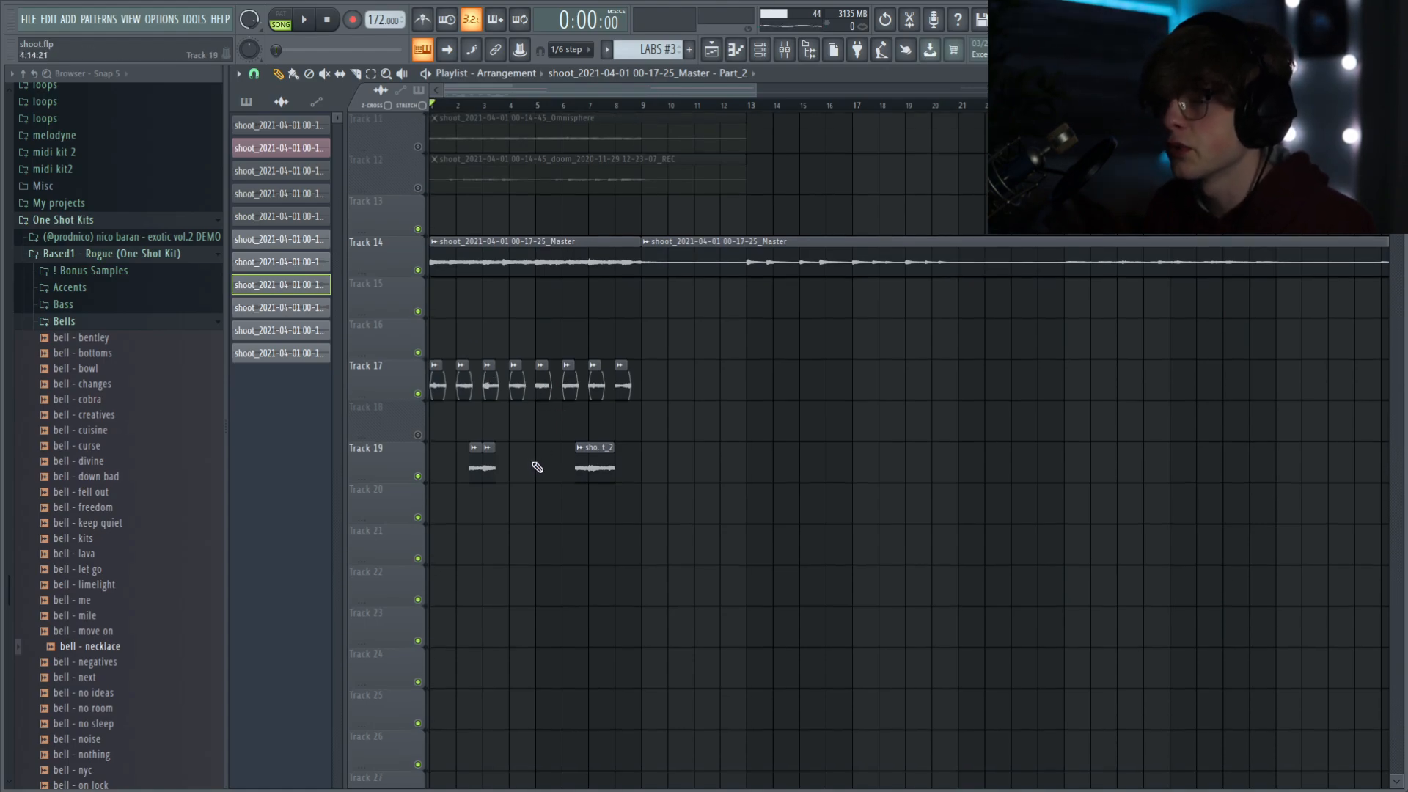